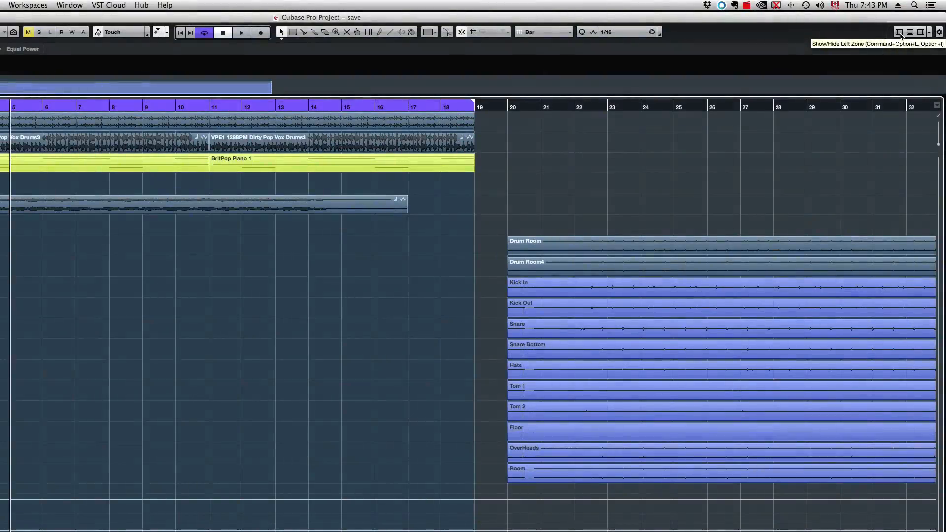
Step: Show the left, right and lower zones of the project window
left_click(900, 33)
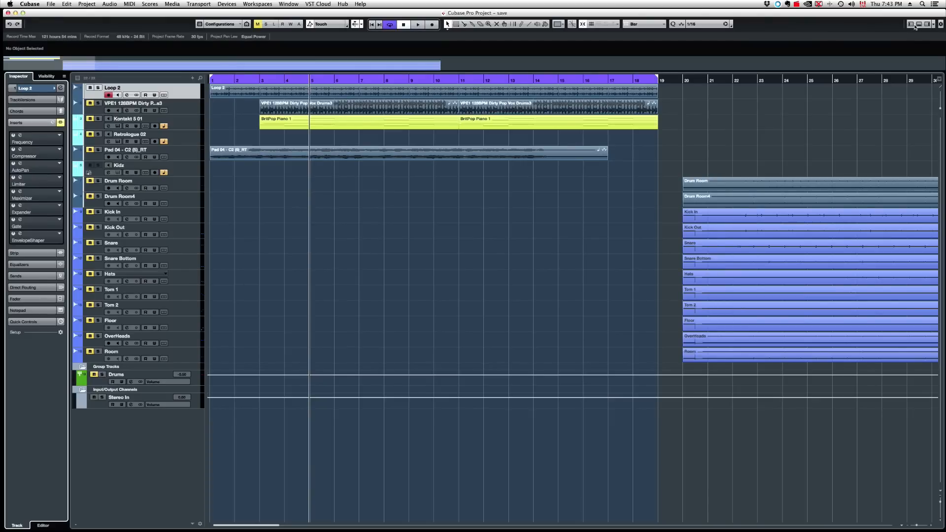
left_click(924, 25)
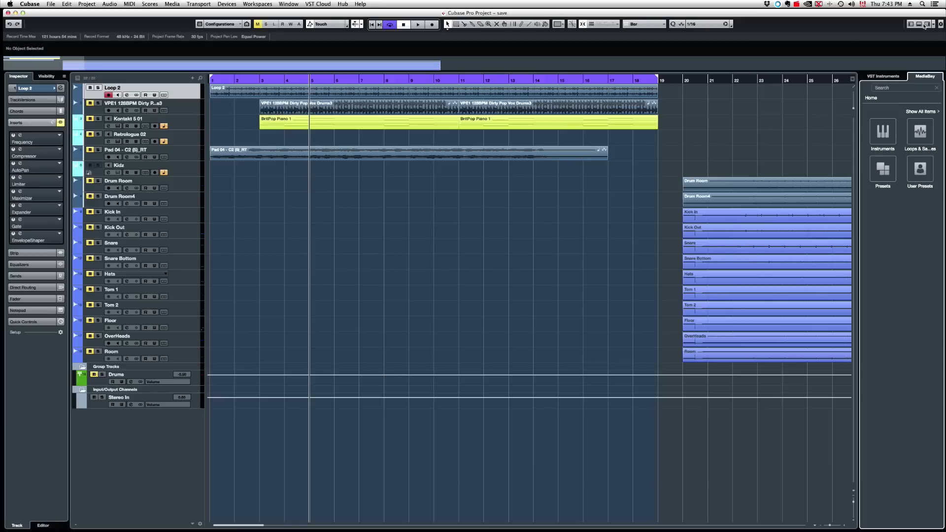
left_click(920, 26)
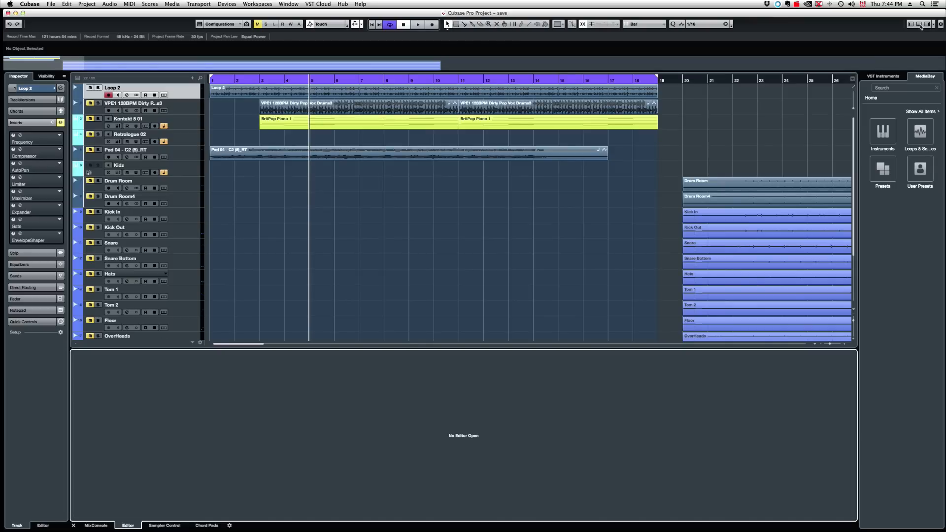
Step: Hide and restore the left zone and the right zone of the project window
key("alt+super+l")
key("alt+super+l")
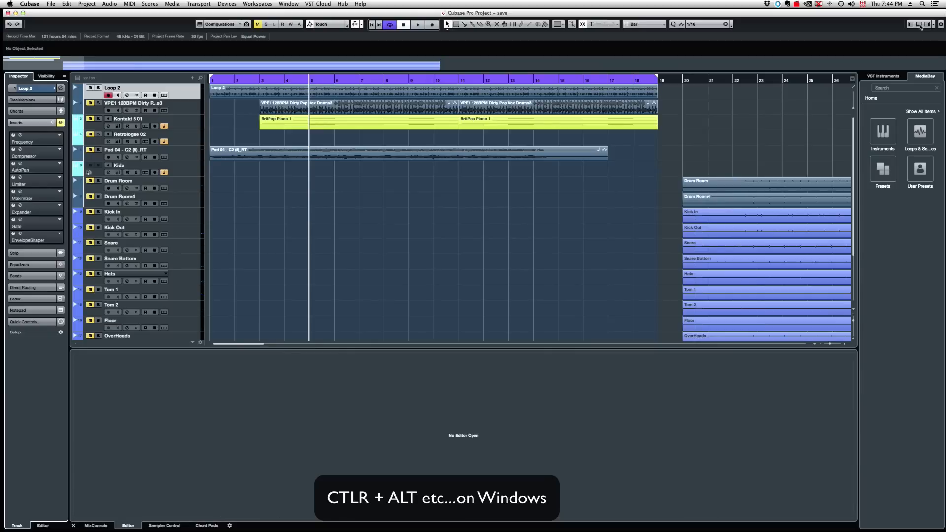
key("alt+super+r")
key("alt+super+r")
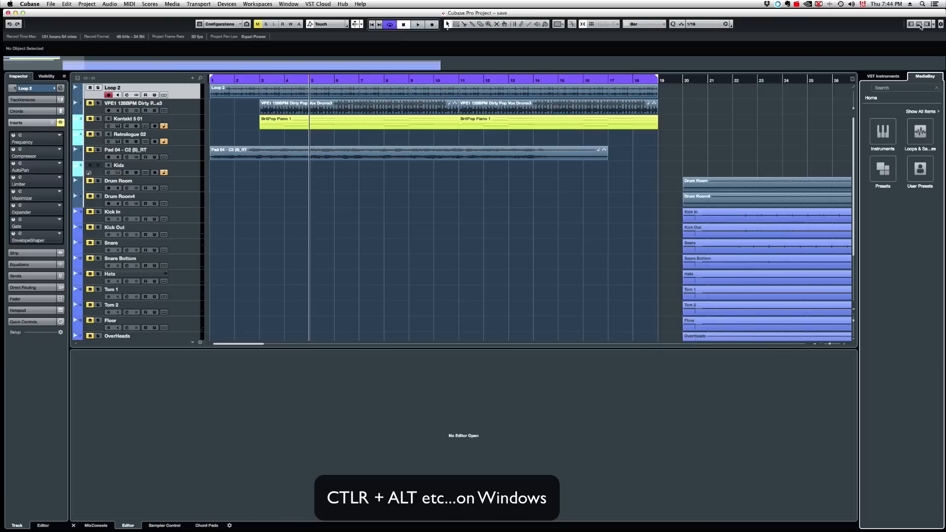
Step: Show the transport zone in the project window, and open and close the floating Transport panel
key("alt+super+t")
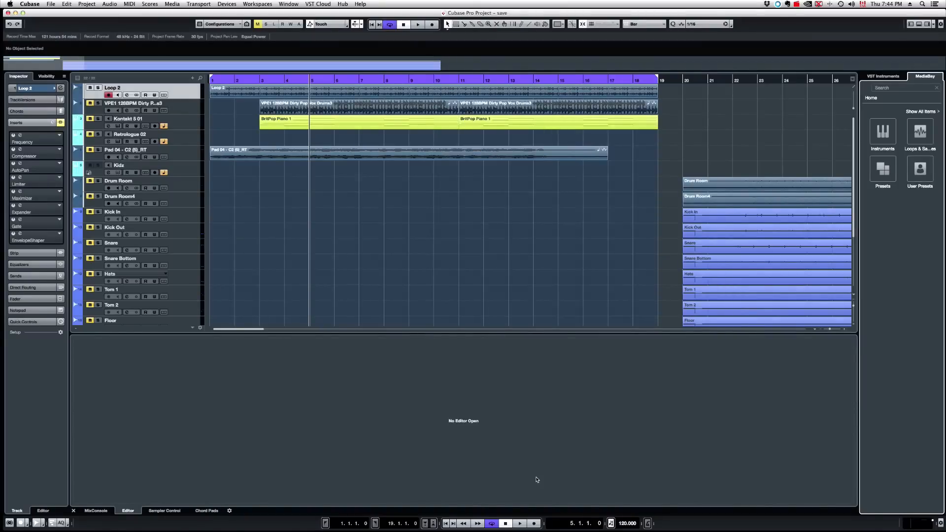
key("F2")
key("F2")
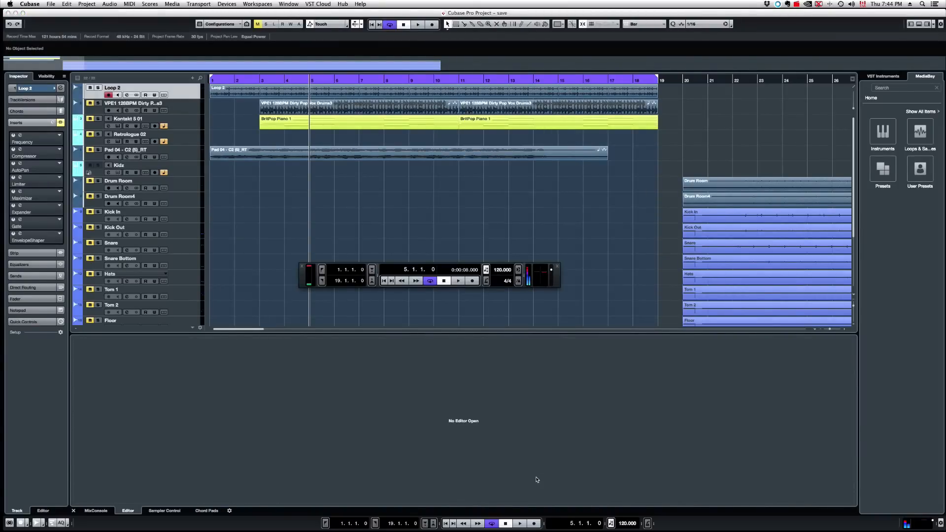
key("F2")
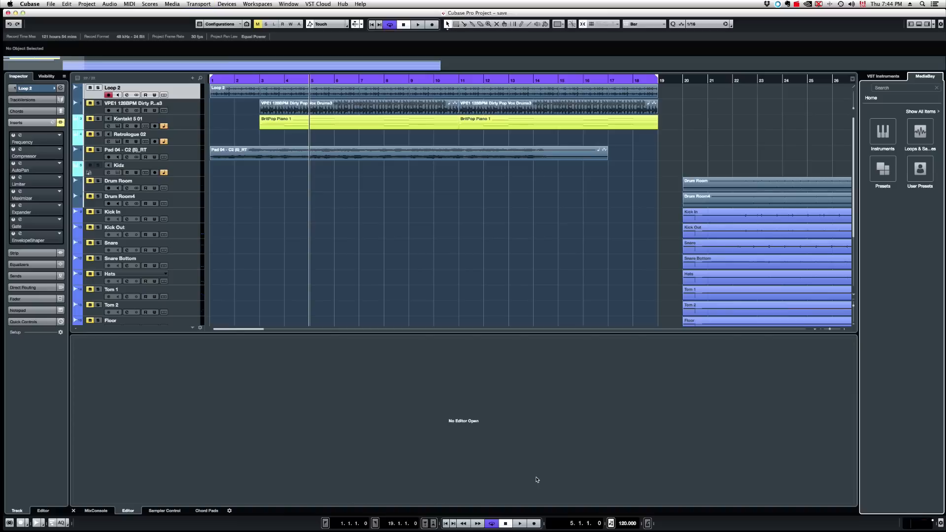
Step: Move the keyboard focus between the project window's zones, ending with the lower zone in focus
left_click(531, 456)
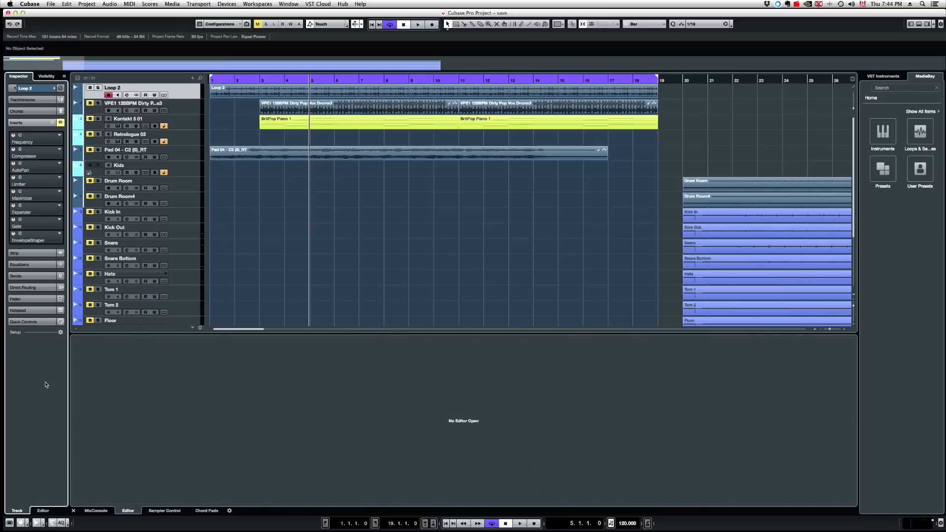
left_click(244, 292)
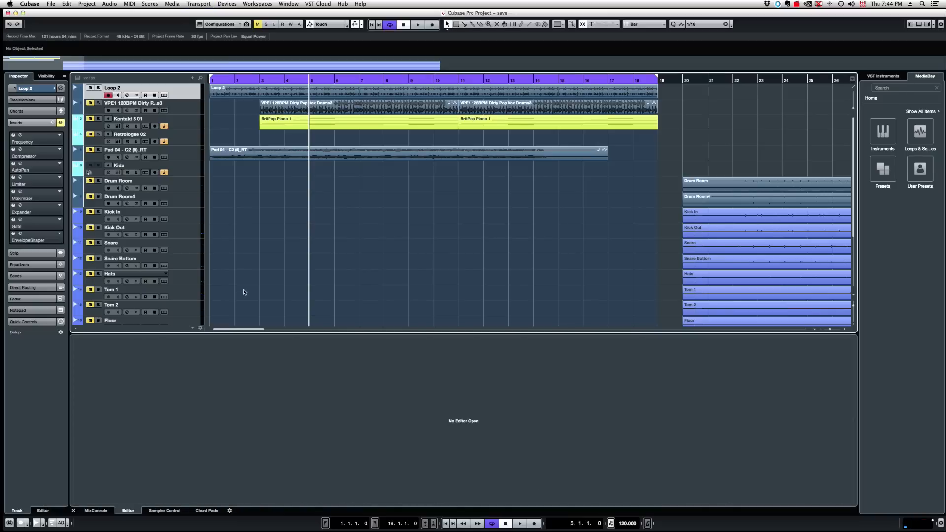
left_click(924, 232)
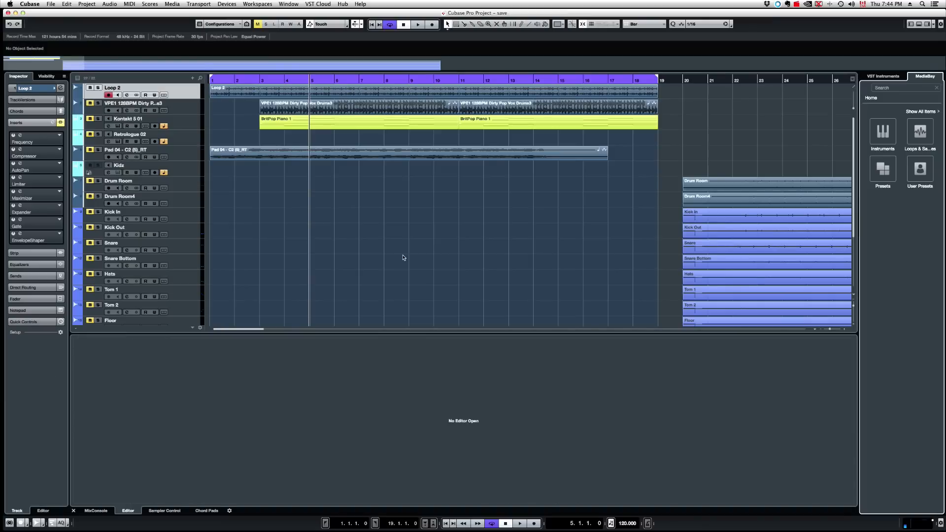
key("Tab")
key("Tab")
key("Tab")
key("Tab")
key("Tab")
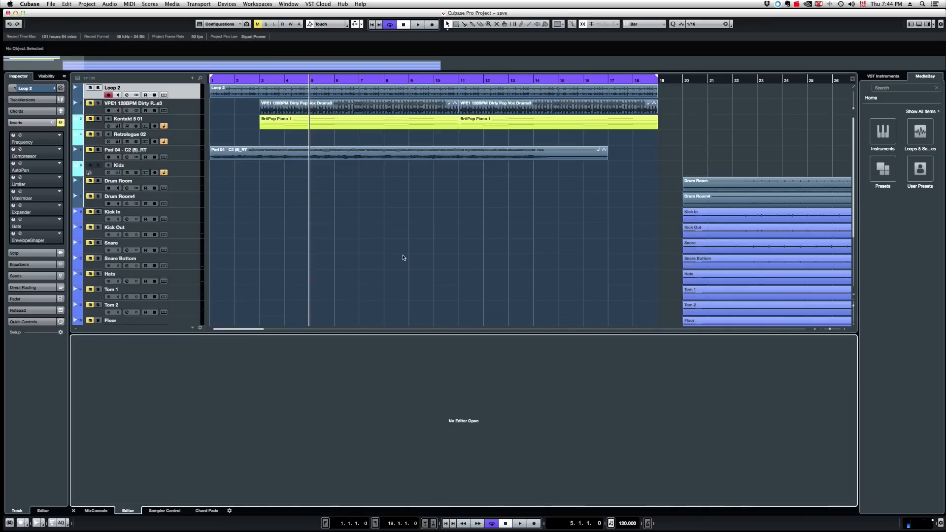
Step: Cycle through the lower zone's pages, ending on Sampler Control
key("Tab")
key("Tab")
key("Tab")
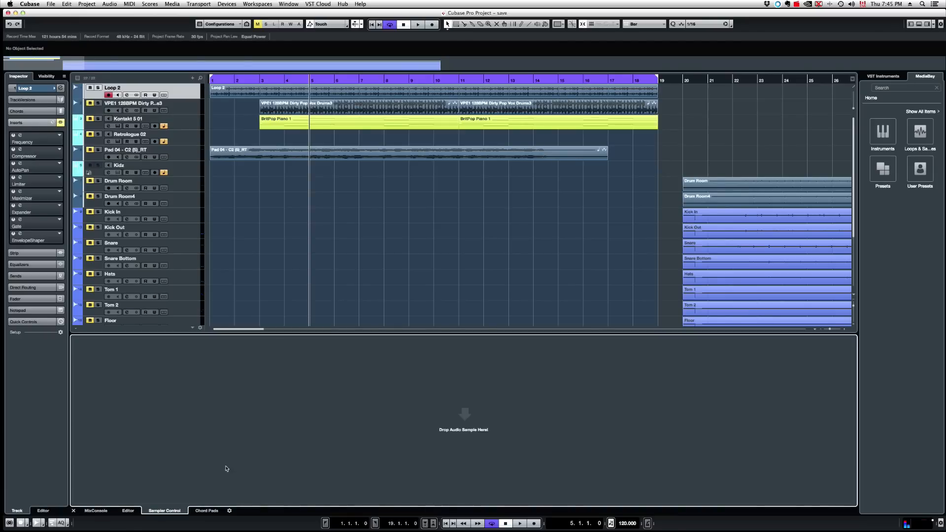
Step: Show the MixConsole in the lower zone, and open and close the full MixConsole window for comparison
left_click(96, 511)
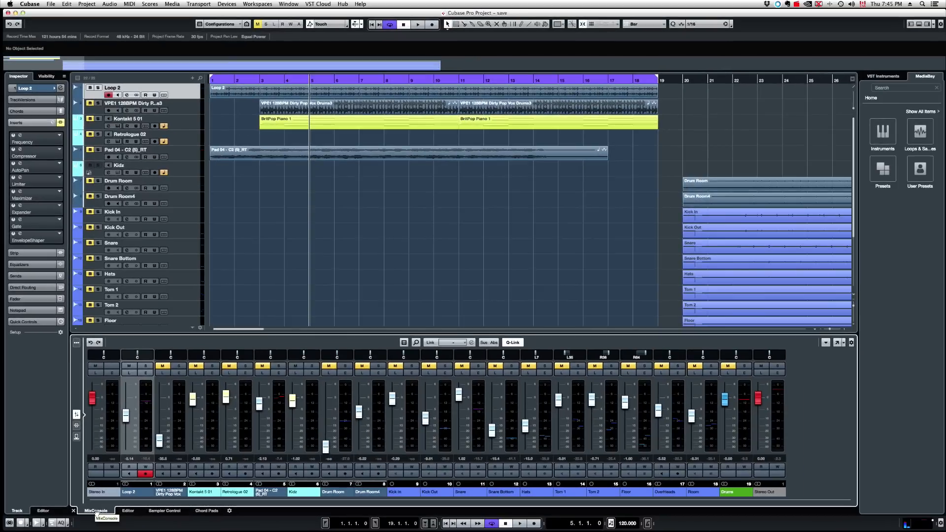
key("F3")
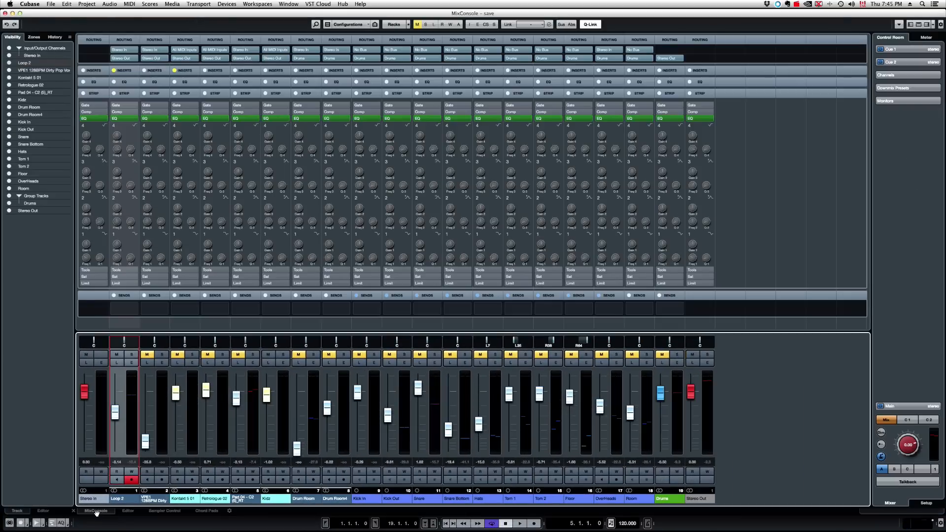
left_click(96, 513)
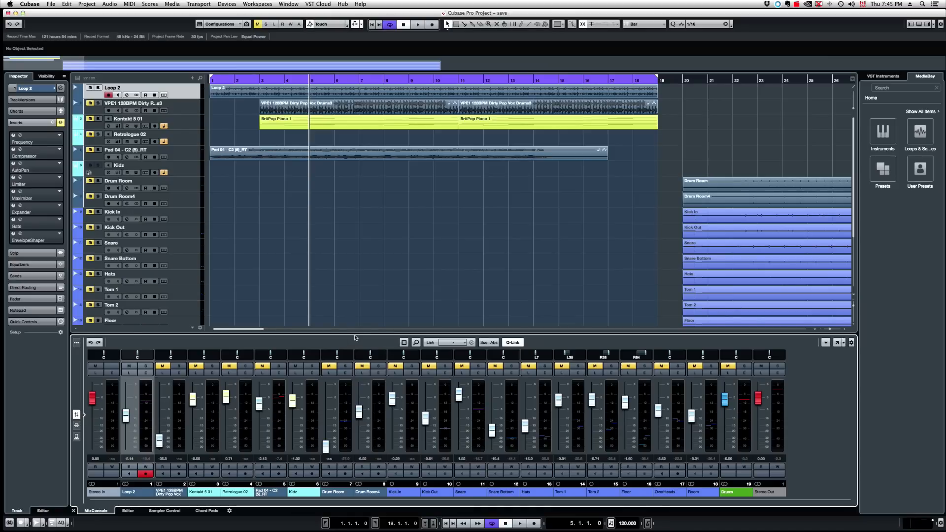
Step: Make the lower zone slightly taller and try to resize the right zone at its boundary with the mixer
left_click_drag(355, 334, 370, 296)
left_click_drag(370, 256, 360, 318)
mouse_move(859, 387)
left_mouse_down()
mouse_move(792, 384)
mouse_move(900, 382)
mouse_move(813, 389)
mouse_move(886, 392)
mouse_move(821, 396)
mouse_move(859, 392)
left_mouse_up()
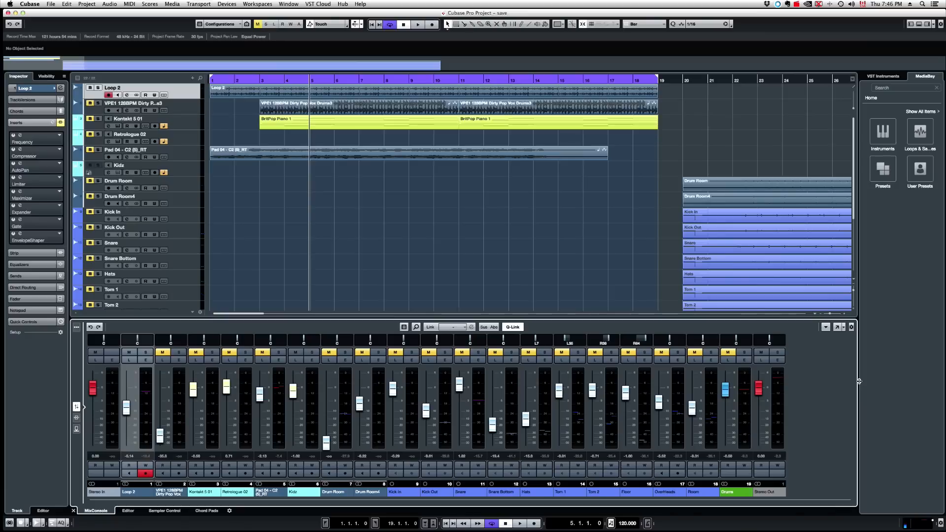
left_click_drag(858, 382, 901, 375)
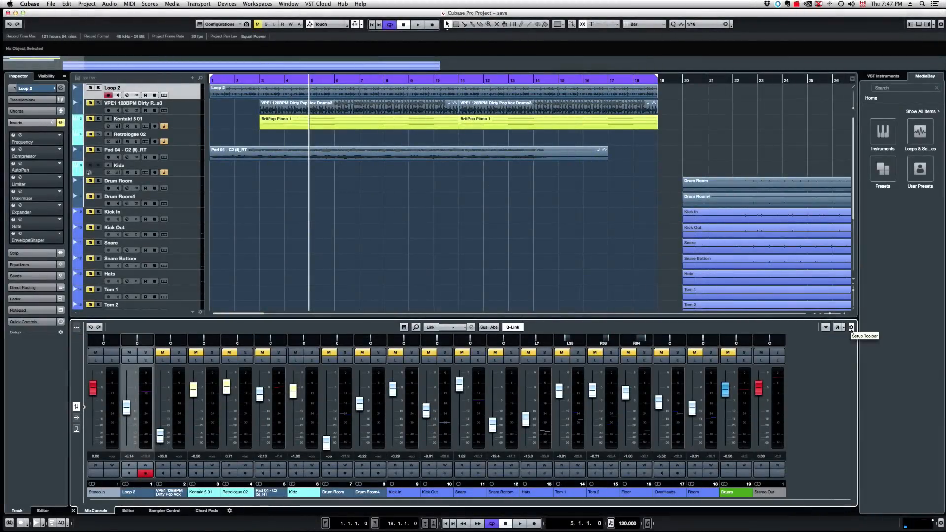
Step: View the lower-zone MixConsole's toolbar setup options and its inserts and sends displays, and return to the faders
left_click(851, 329)
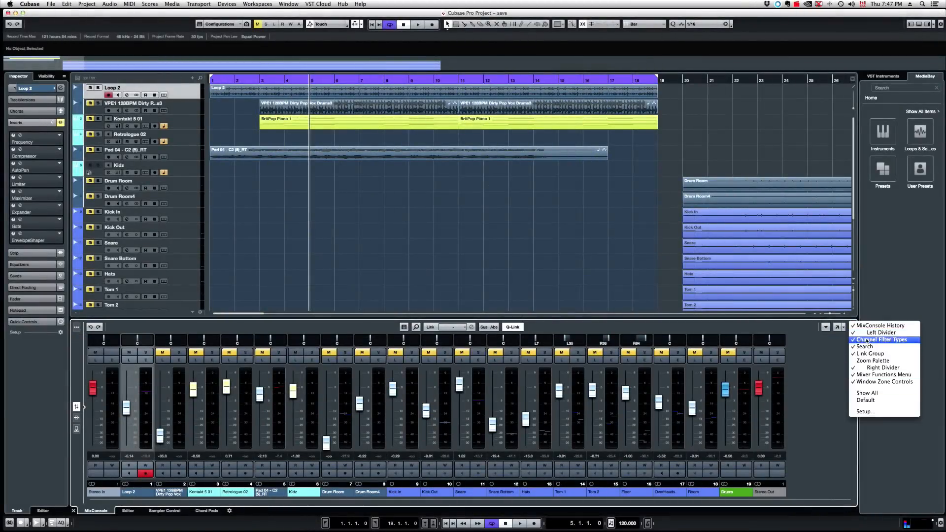
left_click(586, 327)
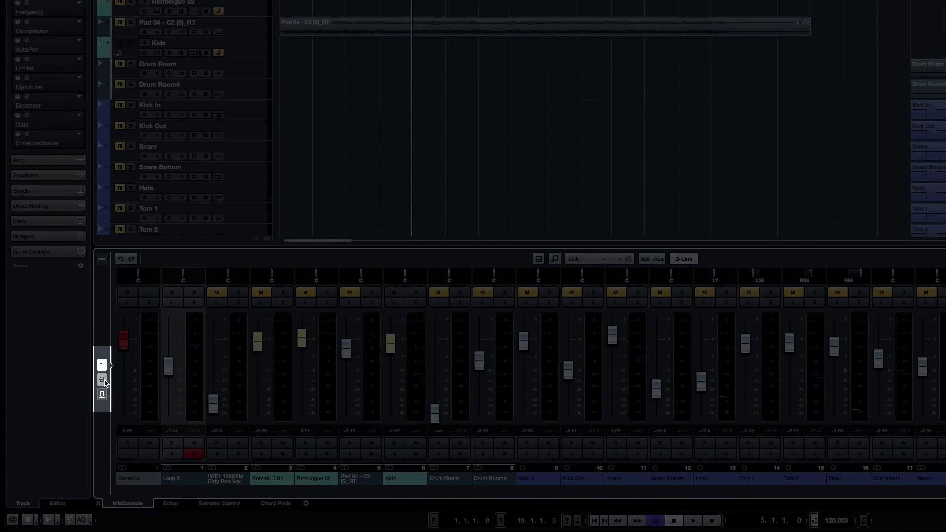
left_click(102, 379)
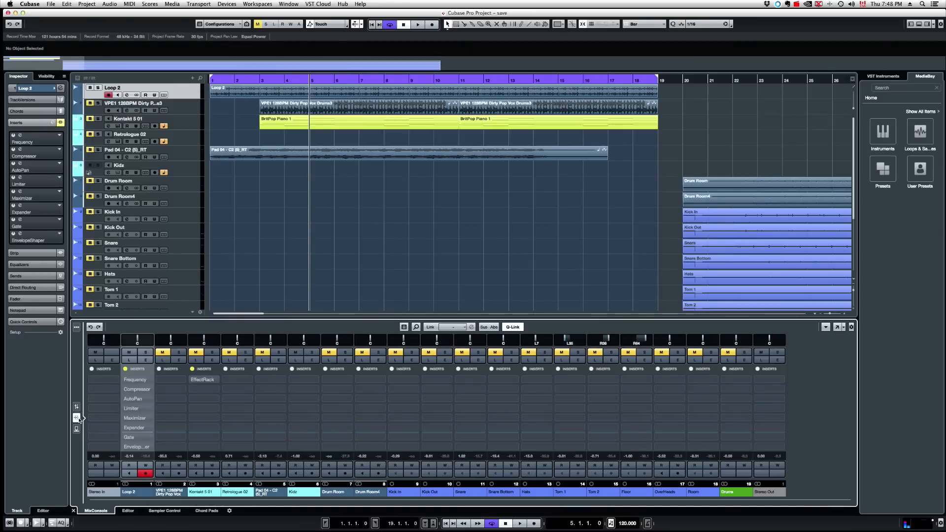
left_click(77, 429)
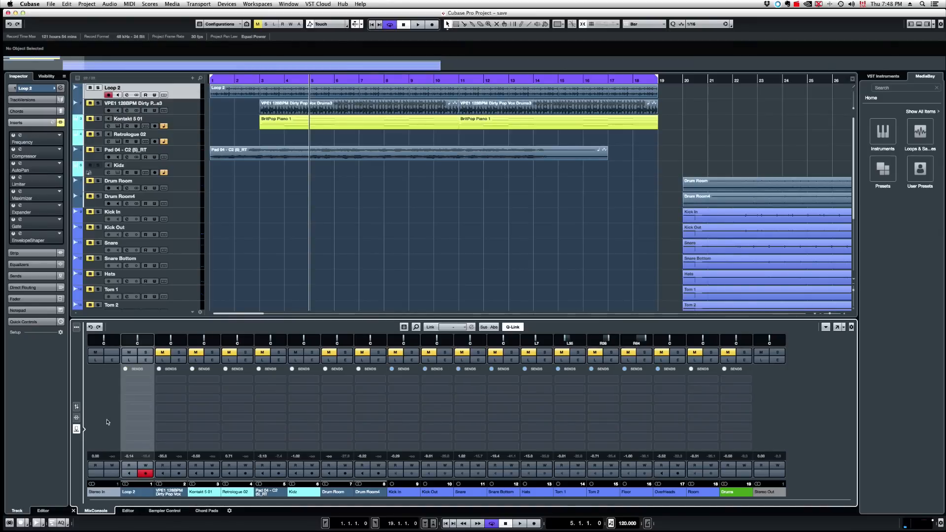
left_click(76, 407)
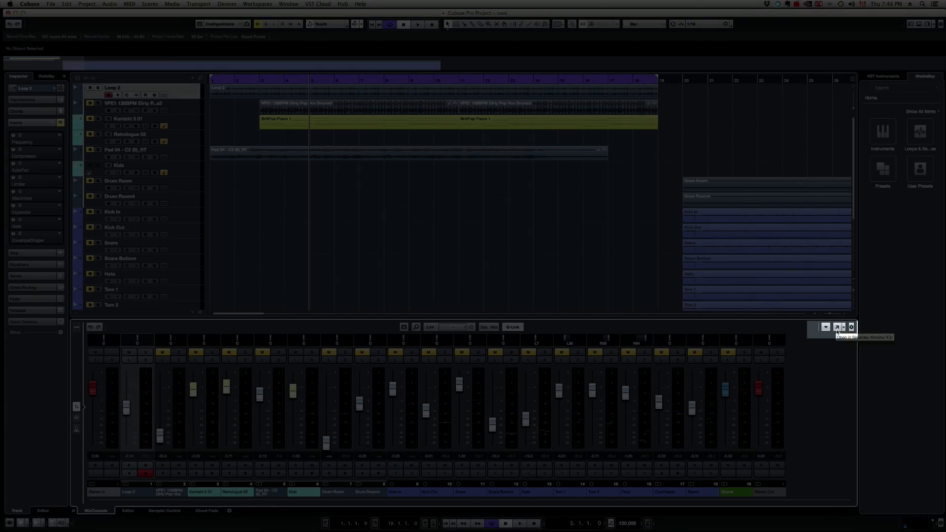
Step: Open the lower-zone MixConsole in a separate window and close that window again
left_click(836, 330)
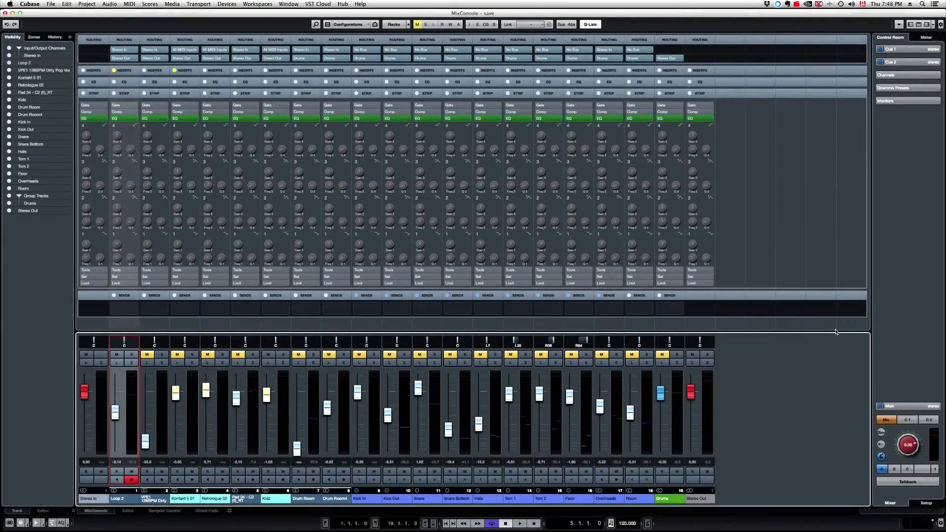
key("F3")
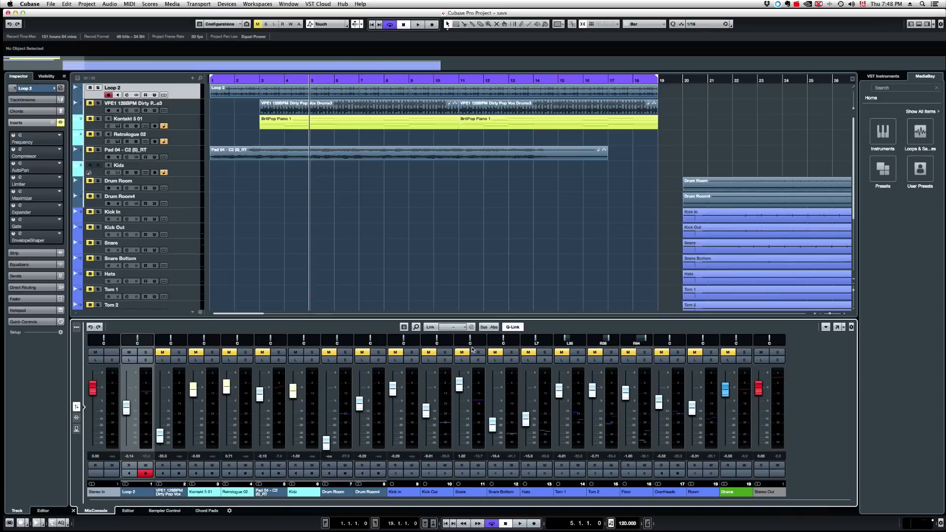
Step: Open the Pad 04 - C2 (5)_RT audio event in the lower zone's Editor, keeping that event selected
left_click(127, 513)
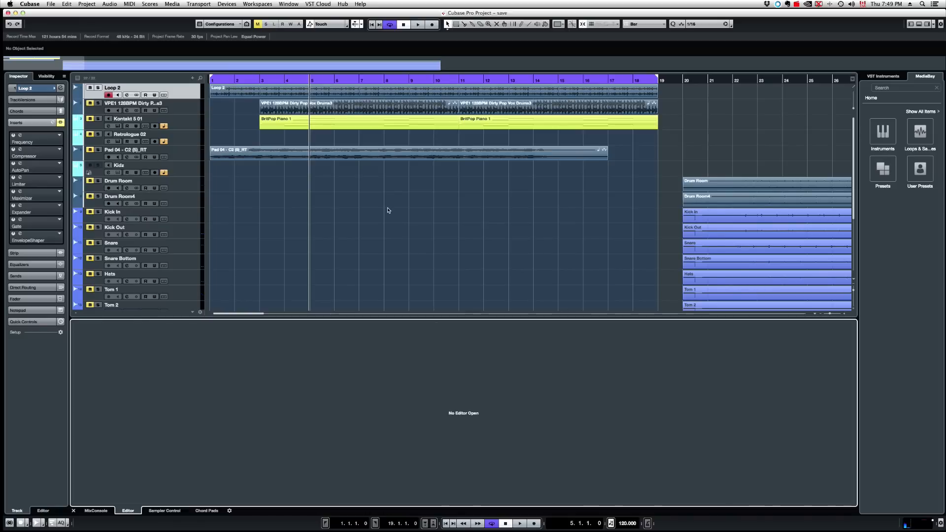
double_click(364, 155)
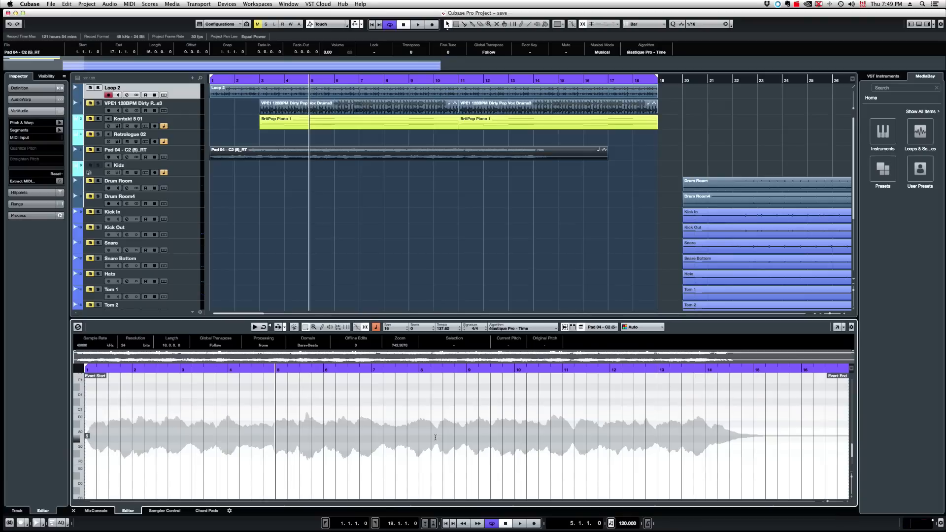
left_click(363, 124)
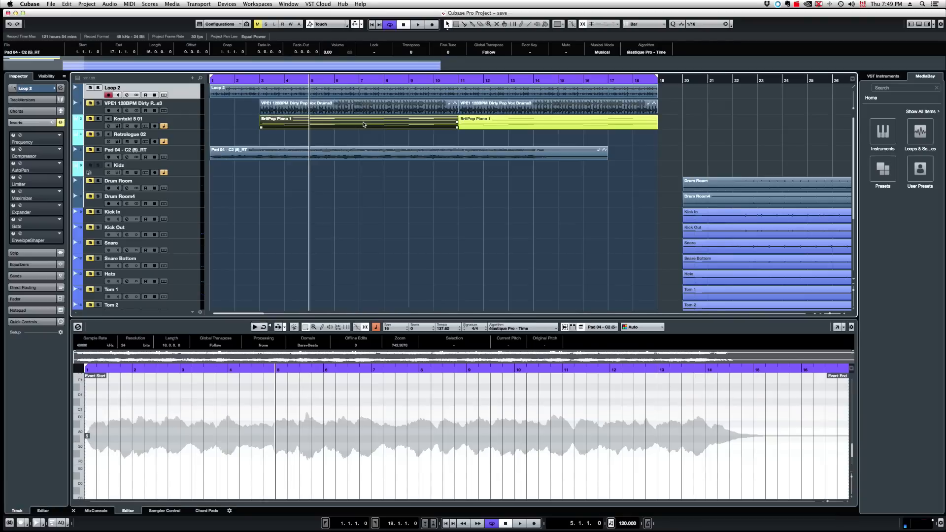
left_click(353, 156)
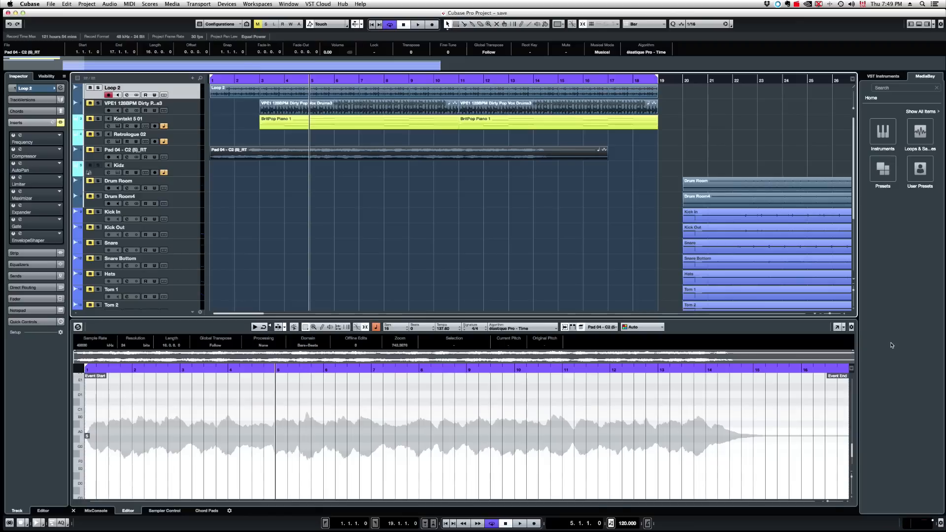
Step: Open the Pad 04 event's Sample Editor in a separate window and close that window again
left_click(838, 328)
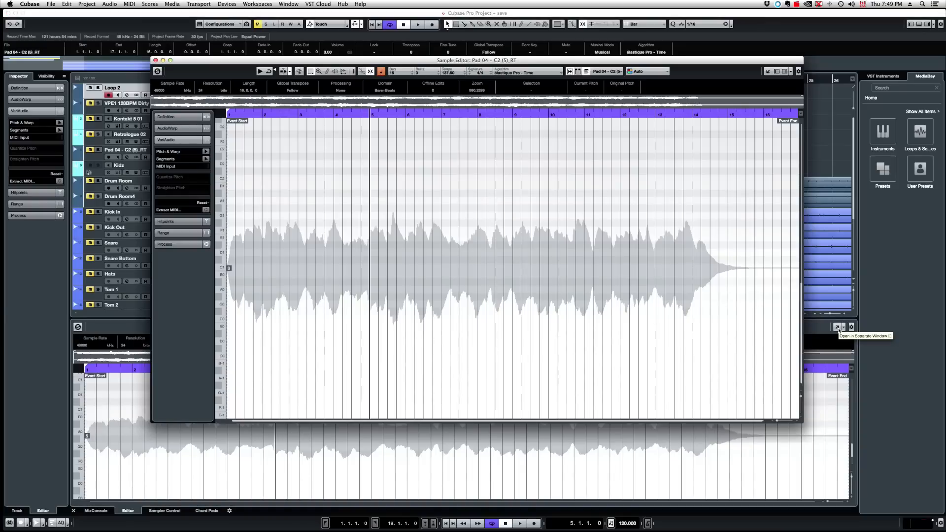
left_click(155, 60)
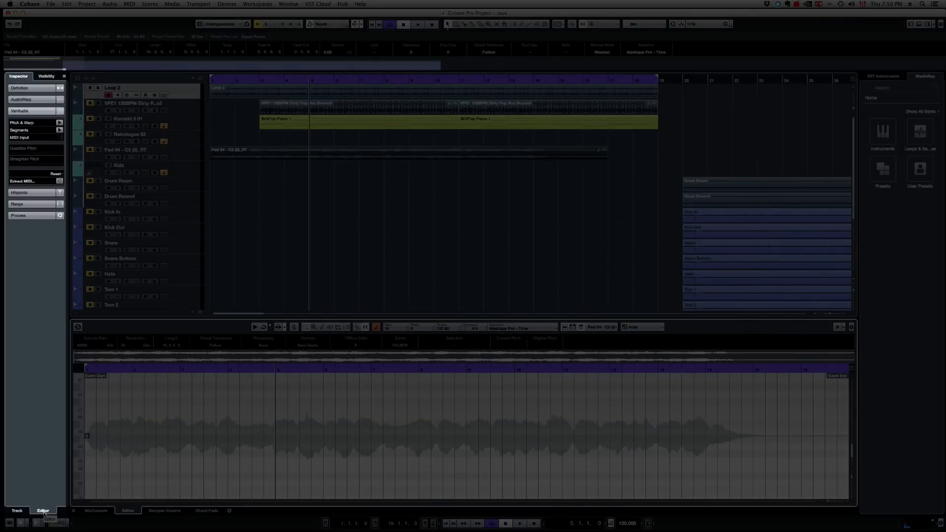
Step: Compare the left zone's Track and Editor inspectors for the Pad 04 event, ending on the Editor inspector
left_click(17, 511)
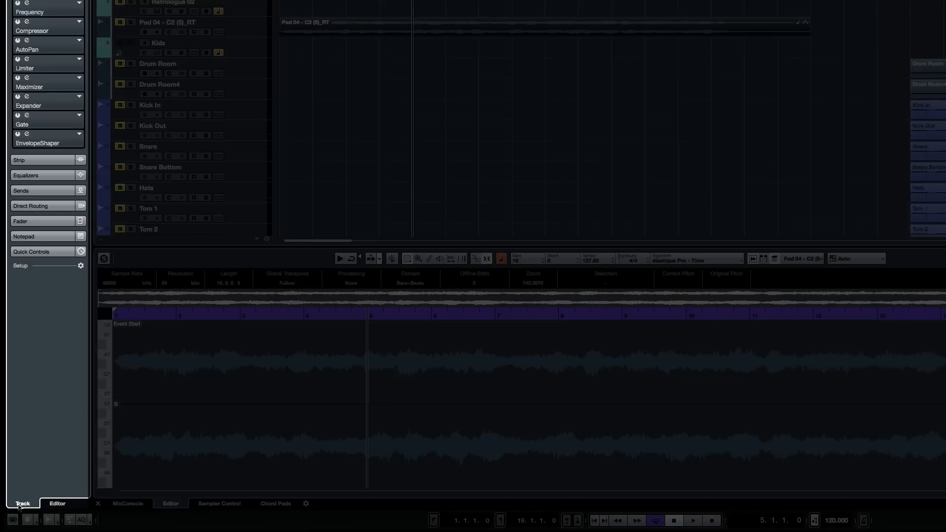
left_click(57, 504)
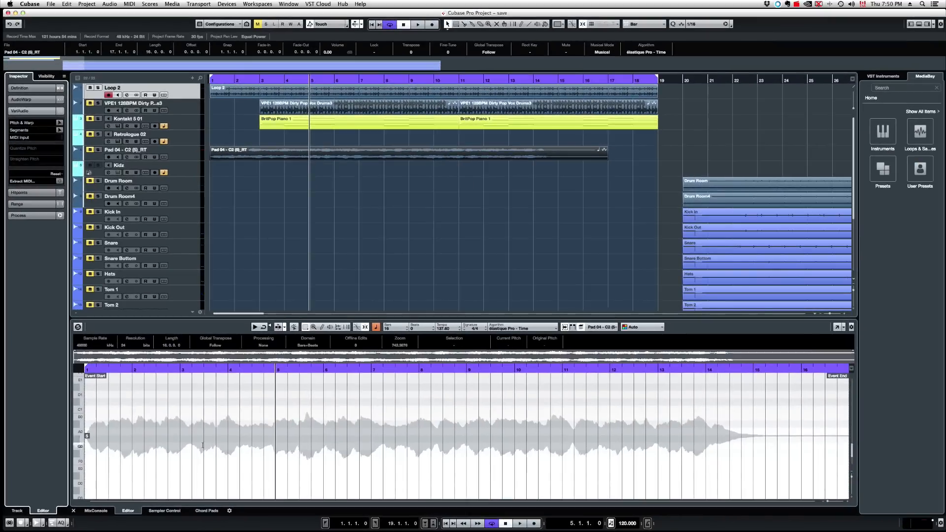
left_click(336, 158)
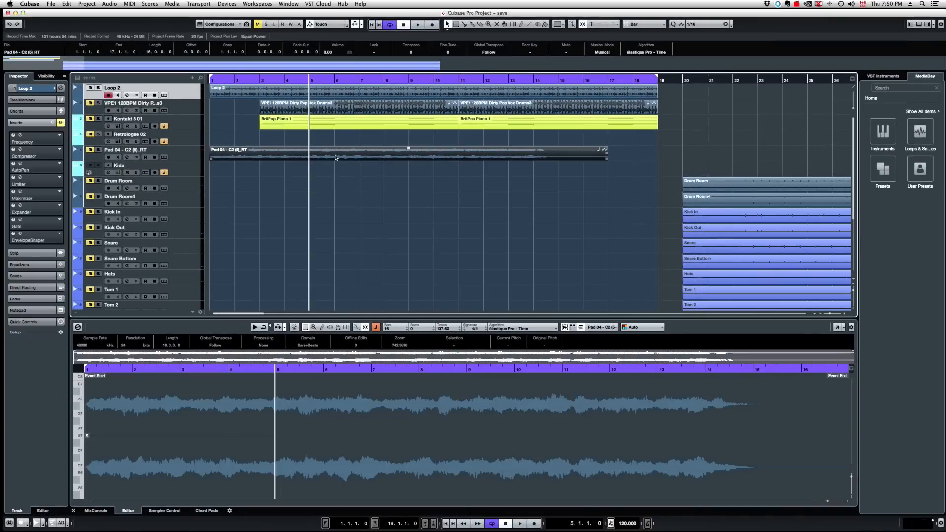
left_click(313, 164)
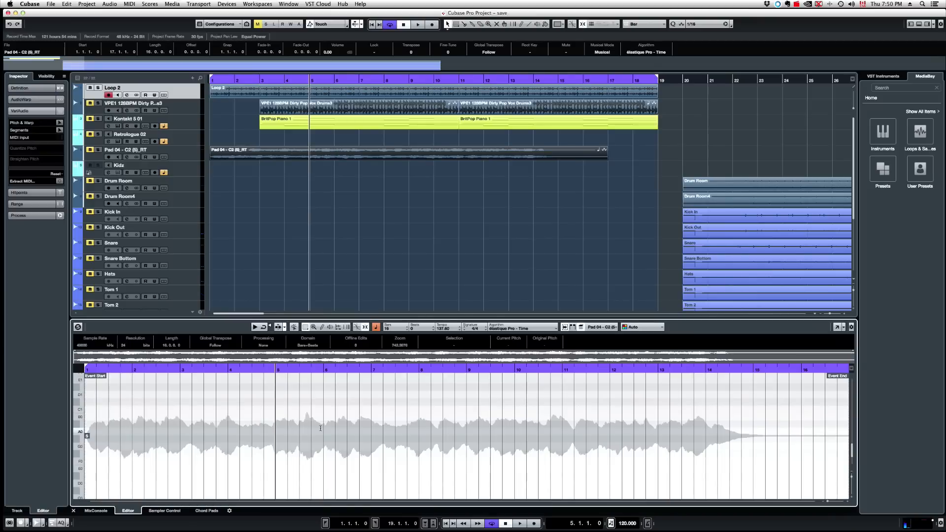
Step: Show the first BritPop Piano 1 MIDI part in the lower zone's Key Editor in place of the Pad 04 audio
left_click(23, 113)
left_click(23, 114)
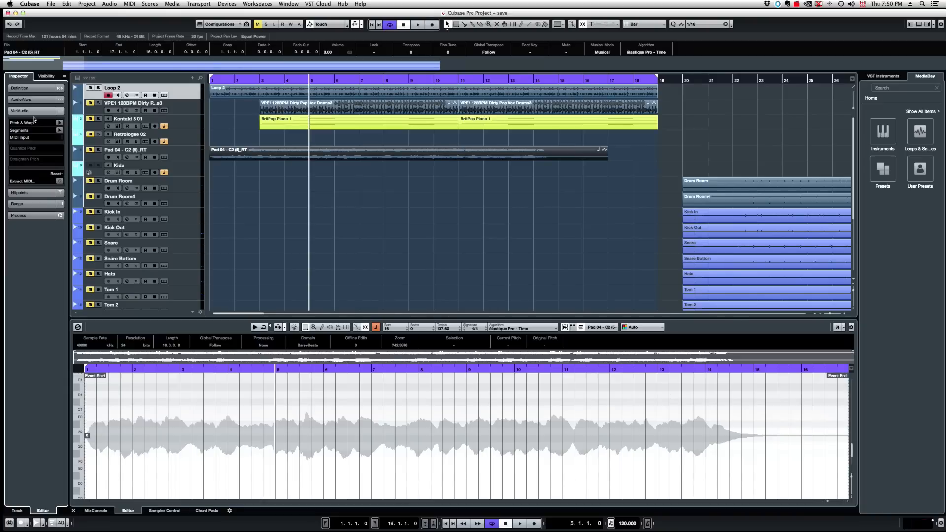
left_click(299, 126)
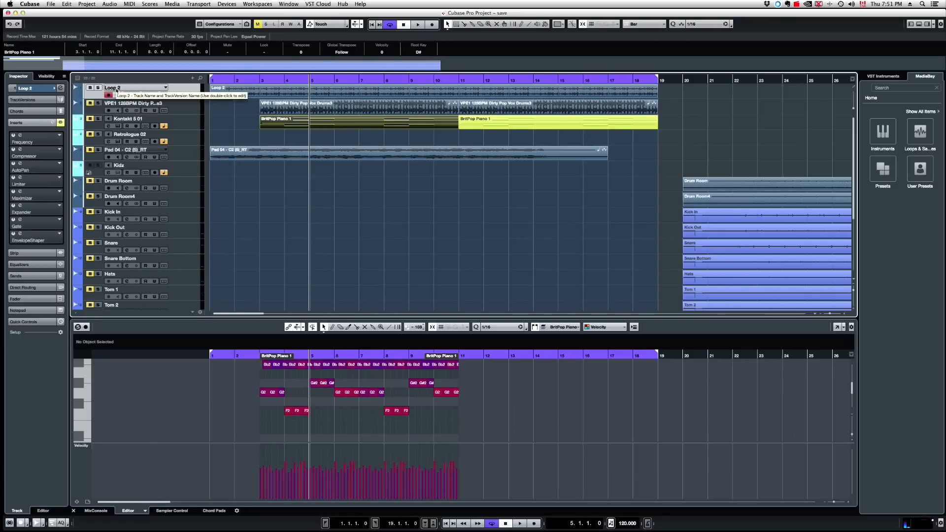
Step: Switch Use Project Colors off in the Appearance-Colors-Editors preferences, restore it, and accept the preferences
left_click(30, 4)
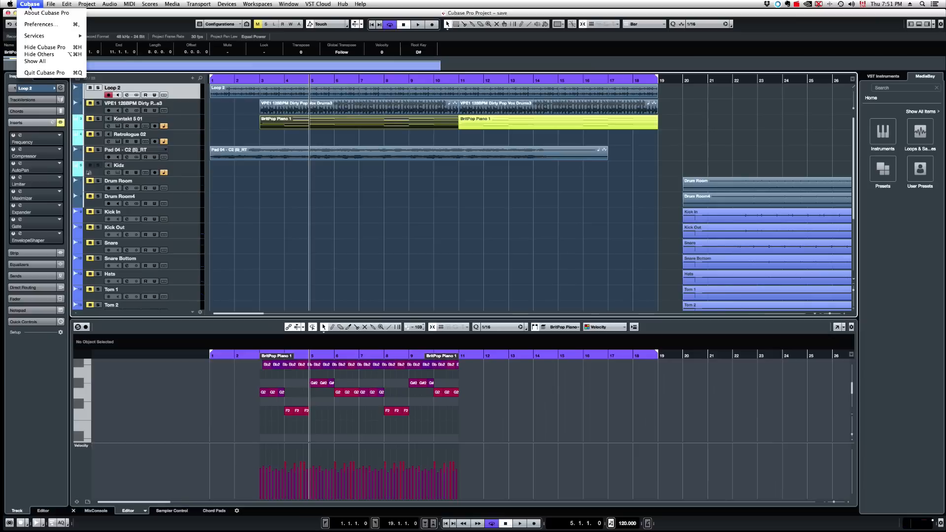
left_click(40, 24)
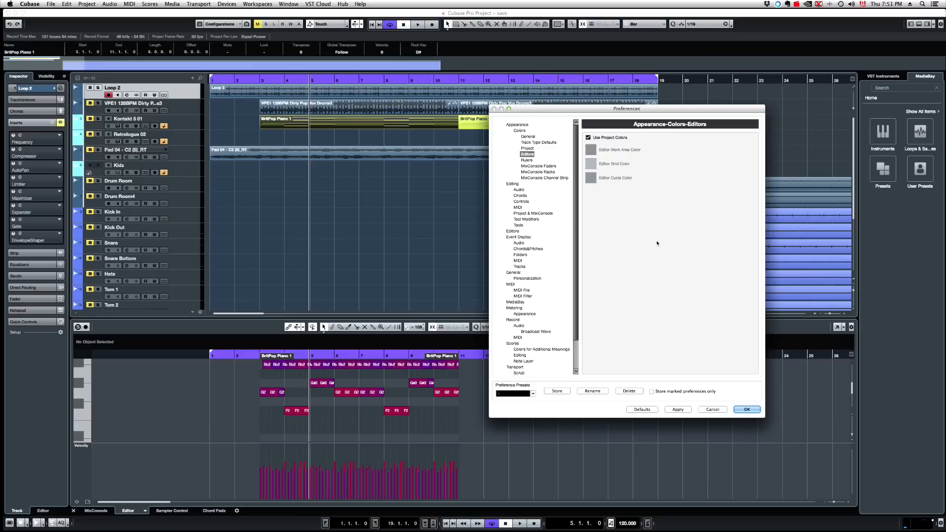
left_click(519, 131)
left_click(527, 154)
left_click(588, 138)
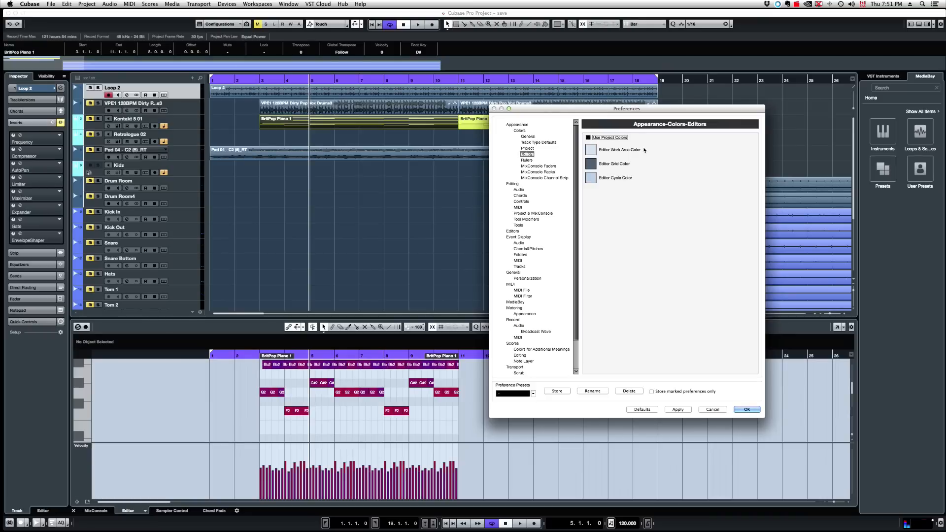
key("space")
left_click(743, 410)
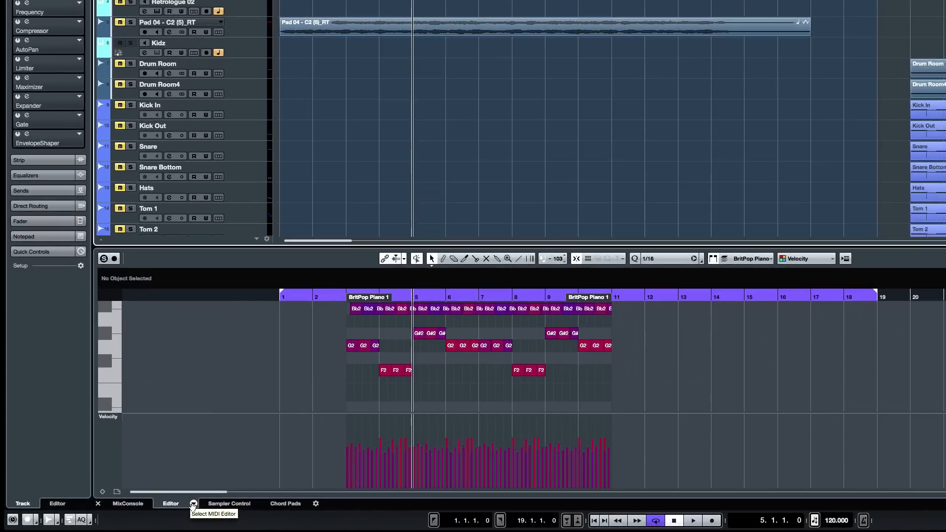
Step: View the BritPop Piano 1 part in the Drum Editor and the Score Editor, and return to the Key Editor
left_click(144, 511)
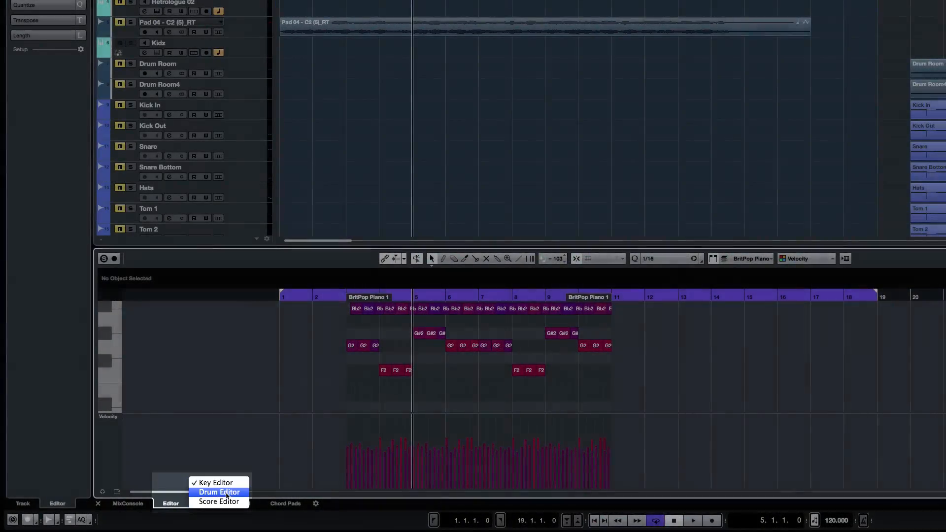
left_click(219, 492)
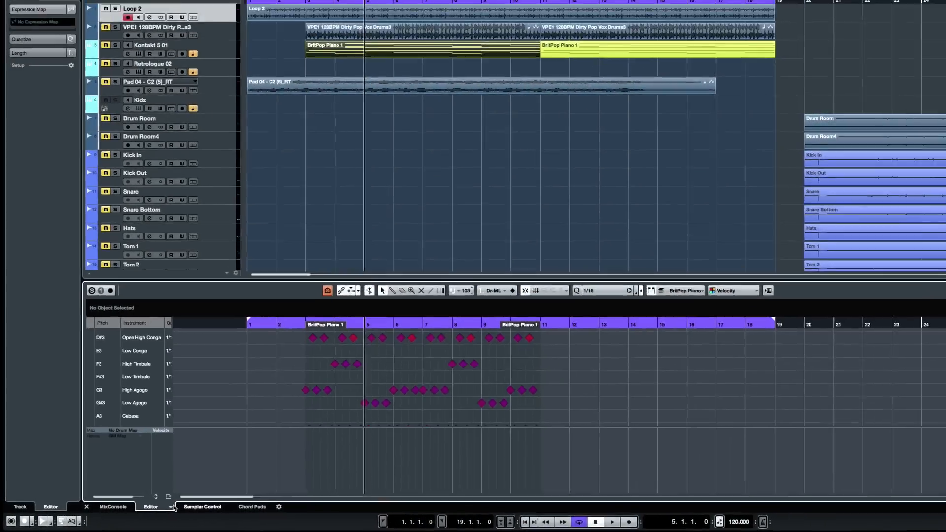
left_click(193, 503)
left_click(149, 511)
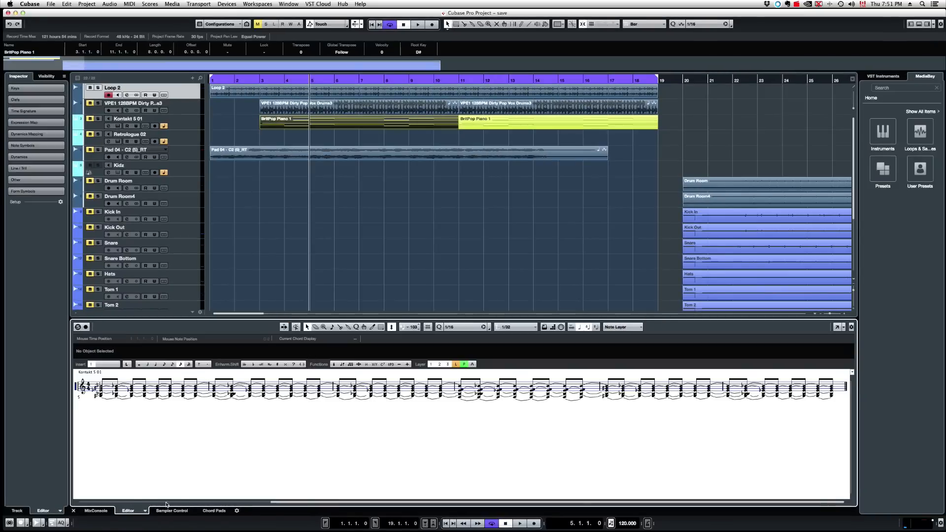
left_click(145, 510)
left_click(144, 504)
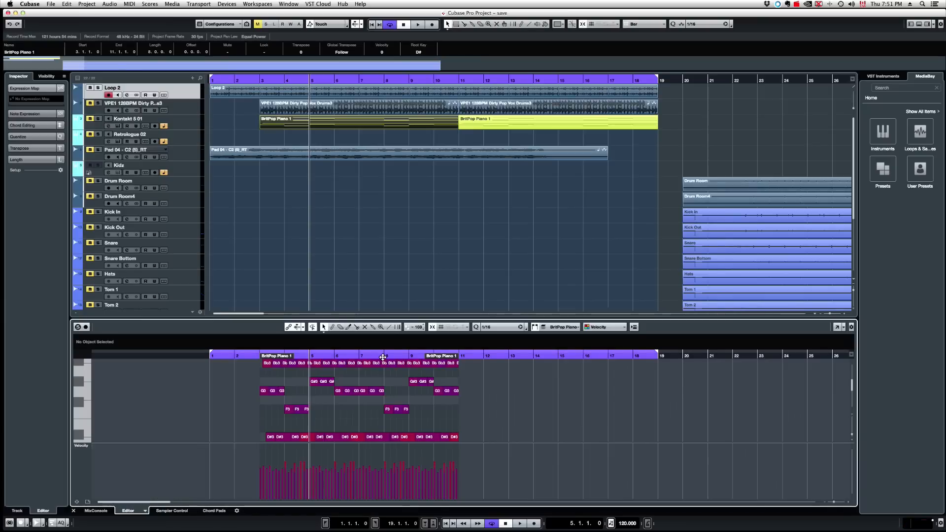
Step: Show the Sampler Control and the Chord Pads in the lower zone
left_click(172, 511)
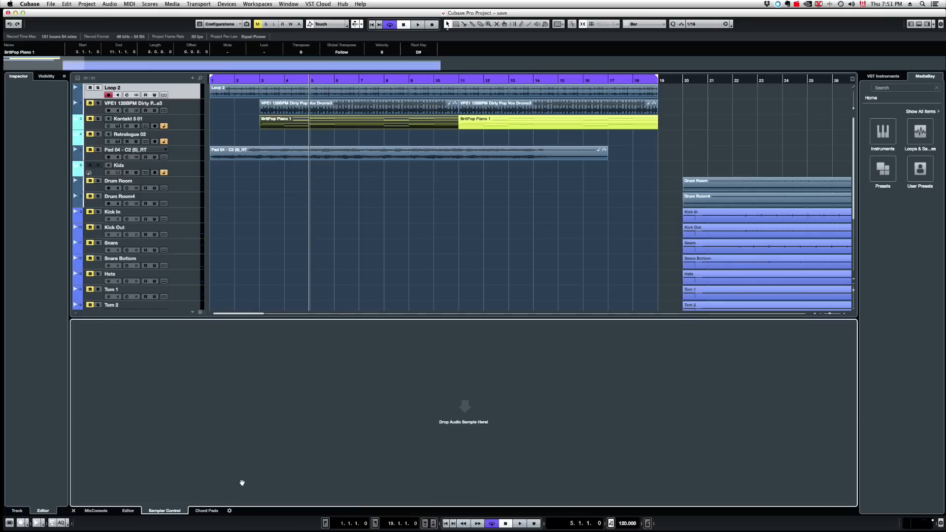
left_click(215, 513)
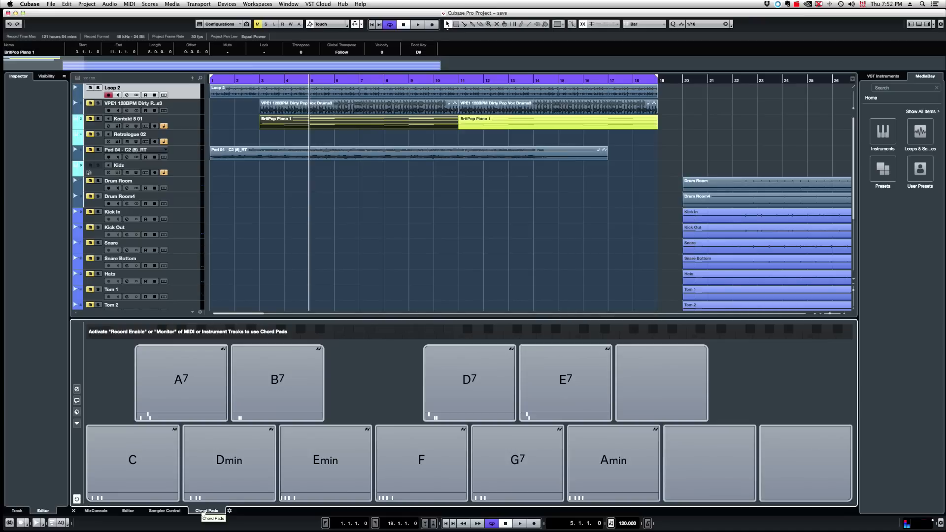
Step: Cycle back and forth through the lower-zone tabs, from the Chord Pads to the MixConsole, ending on the Editor
key("super+alt+Left")
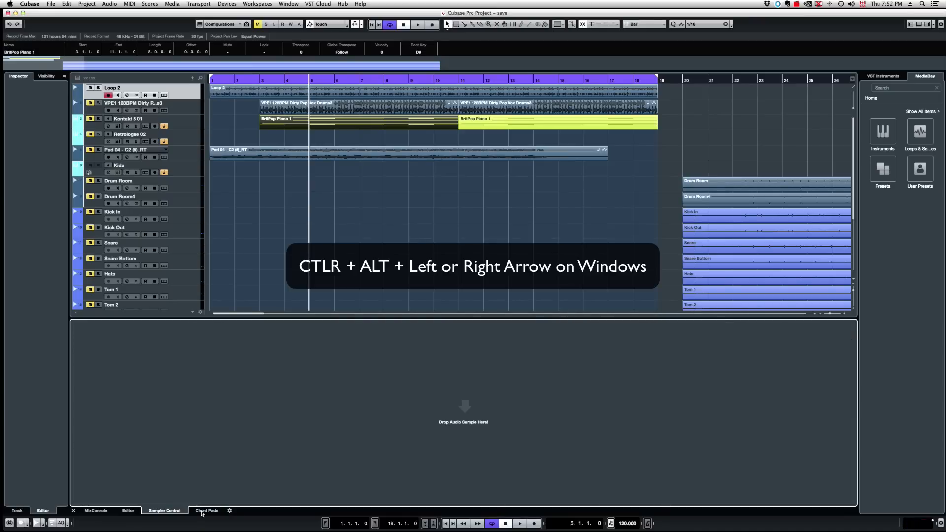
key("super+alt+Left")
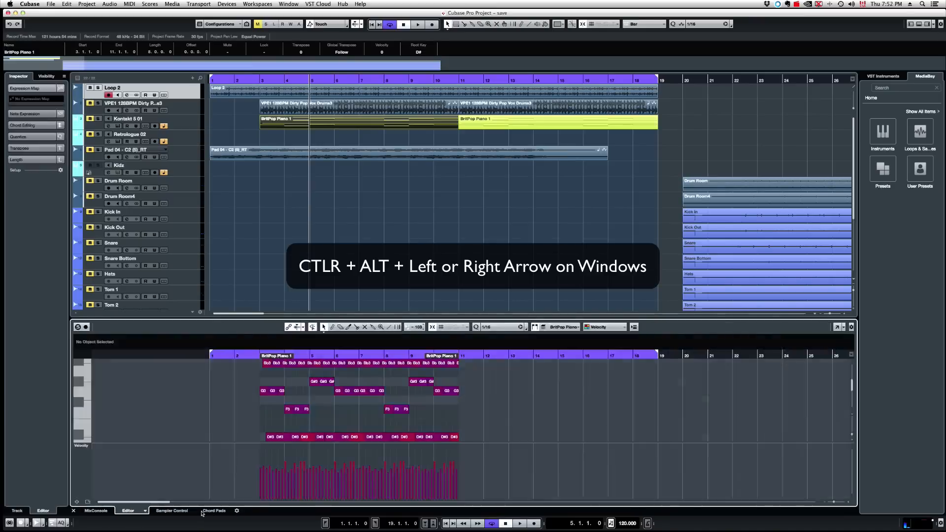
key("super+alt+Right")
key("super+alt+Right")
key("super+alt+Left")
key("super+alt+Left")
key("super+alt+Left")
key("super+alt+Left")
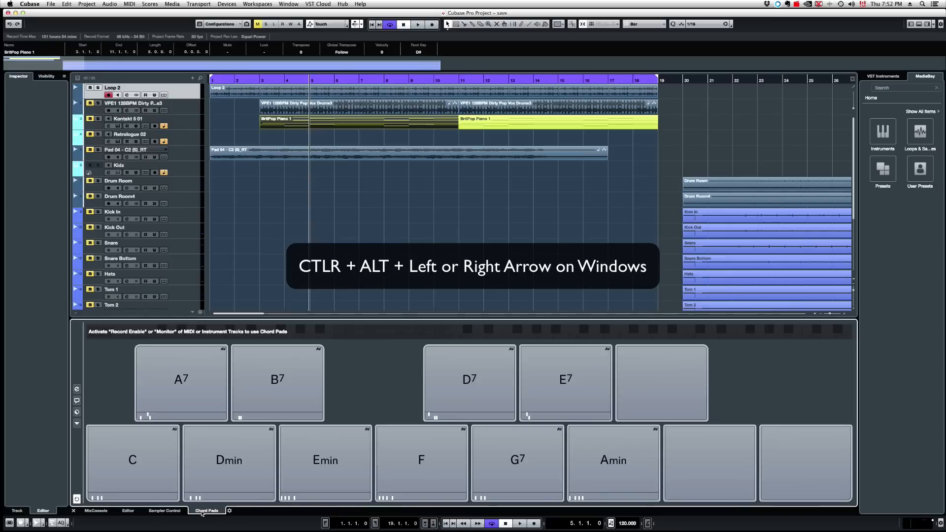
key("super+alt+Left")
key("super+alt+Left")
key("super+alt+Left")
key("super+alt+Right")
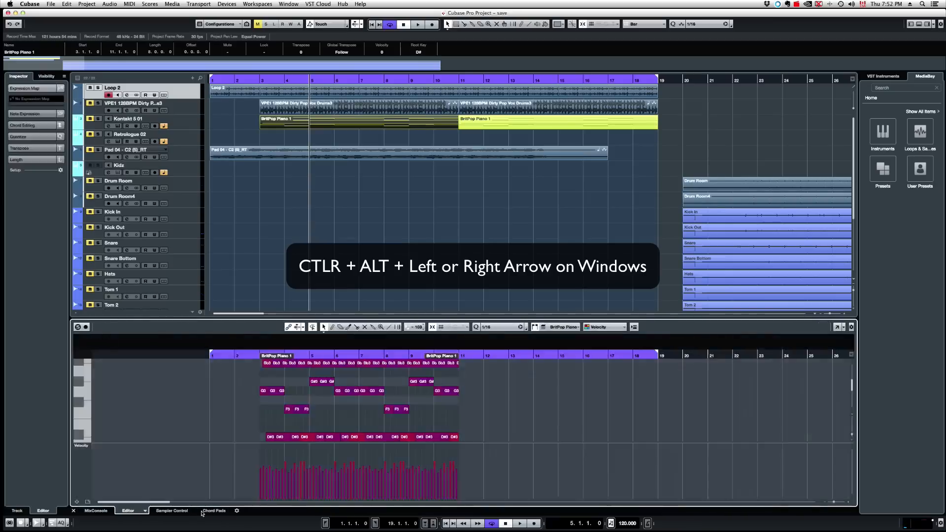
key("super+alt+Right")
key("super+alt+Right")
key("super+alt+Left")
key("super+alt+Left")
key("super+alt+Left")
key("super+alt+Right")
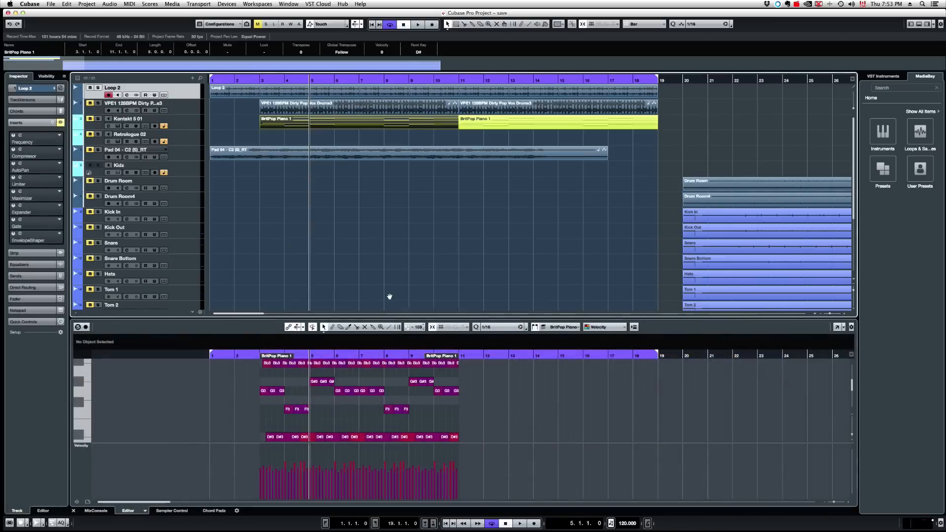
Step: Select the Pad 04 event, both BritPop Piano 1 parts and the first VPE1 drums event in turn to view each in the Editor
left_click(393, 150)
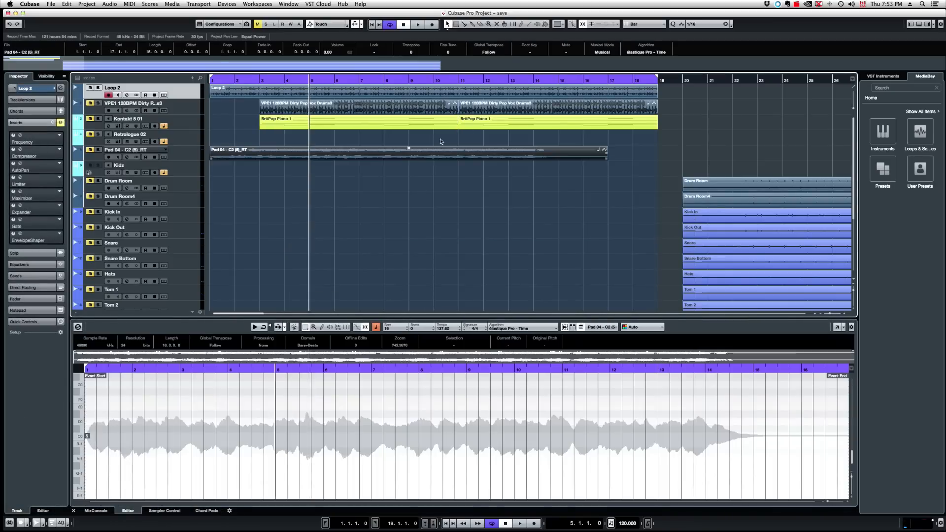
left_click(499, 123)
left_click(384, 127)
left_click(374, 105)
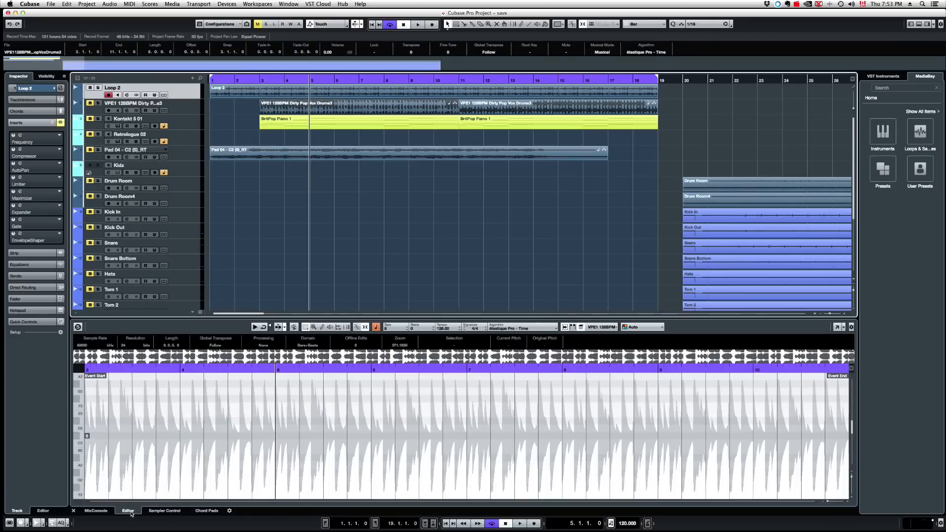
Step: Show the MixConsole in the lower zone while selecting other events, and open the first BritPop Piano 1 part in the Editor
left_click(90, 513)
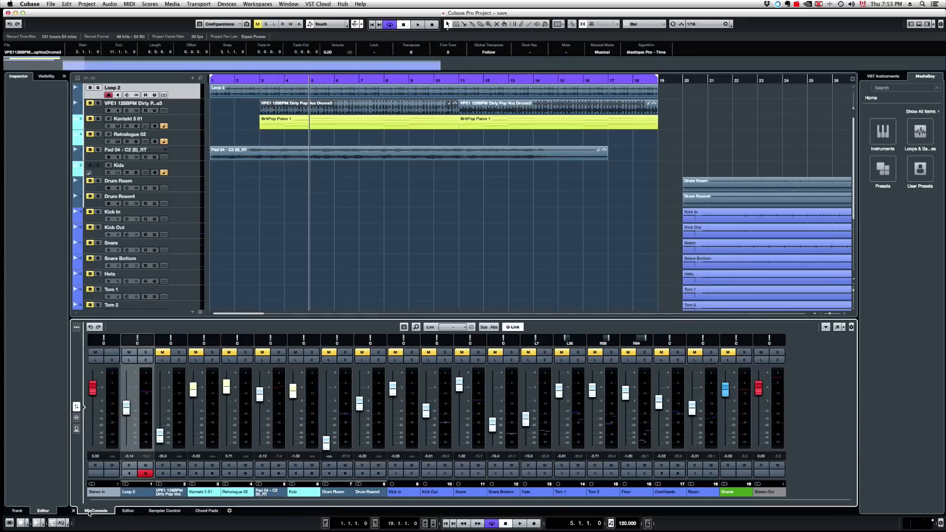
left_click(338, 153)
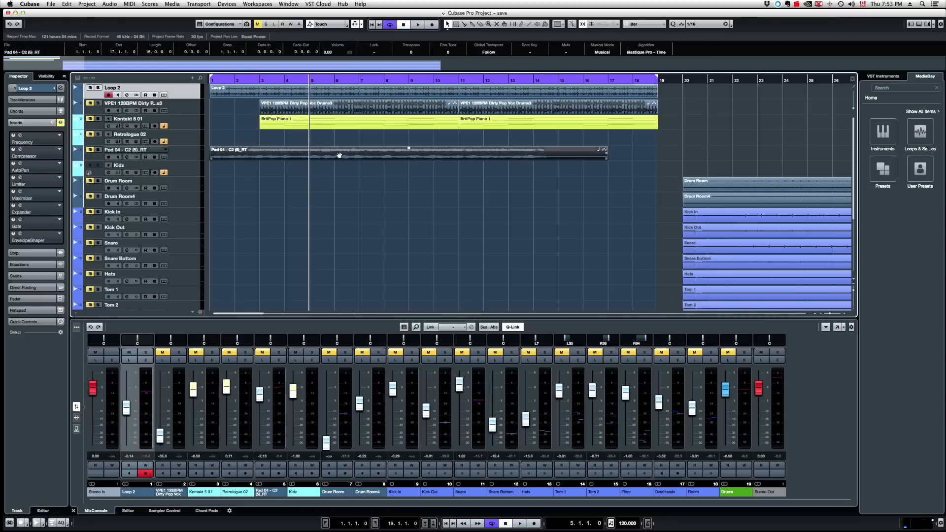
left_click(497, 128)
double_click(368, 125)
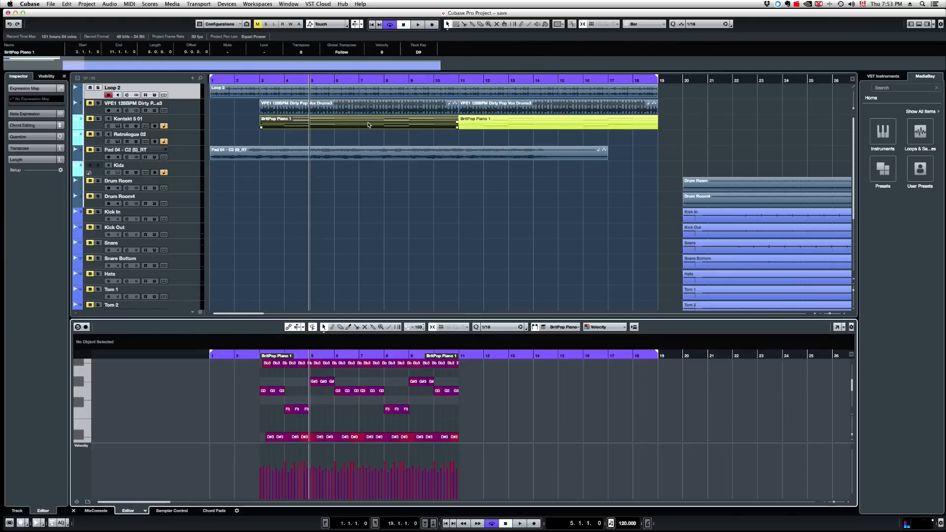
Step: Check how the Editor follows the selection across the Pad 04, BritPop Piano 1 and VPE1 drums events, ending on Pad 04
left_click(361, 157)
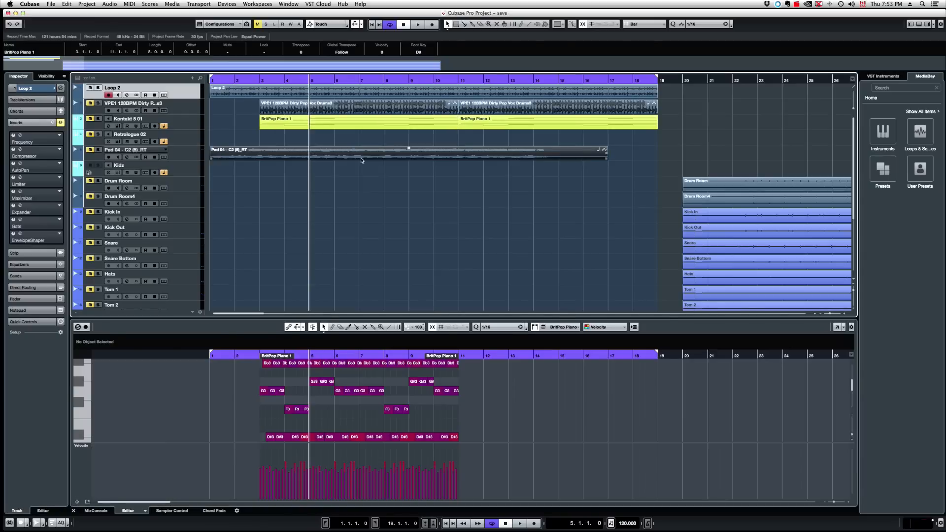
left_click(468, 126)
left_click(497, 110)
left_click(416, 112)
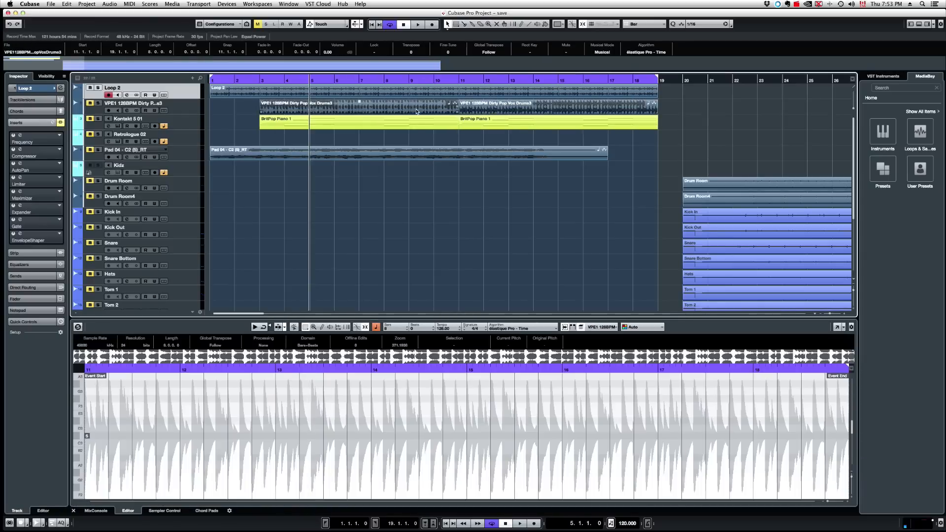
left_click(466, 126)
left_click(402, 126)
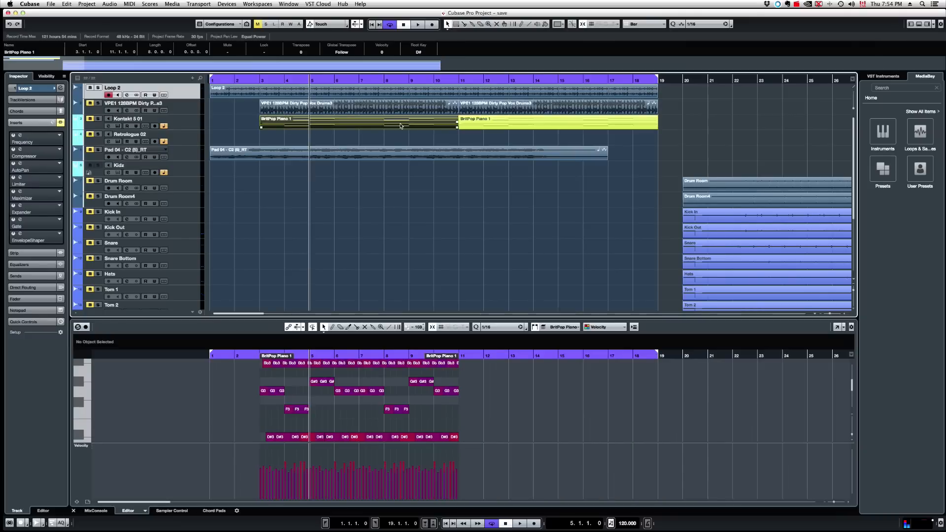
left_click(399, 153)
left_click(500, 126)
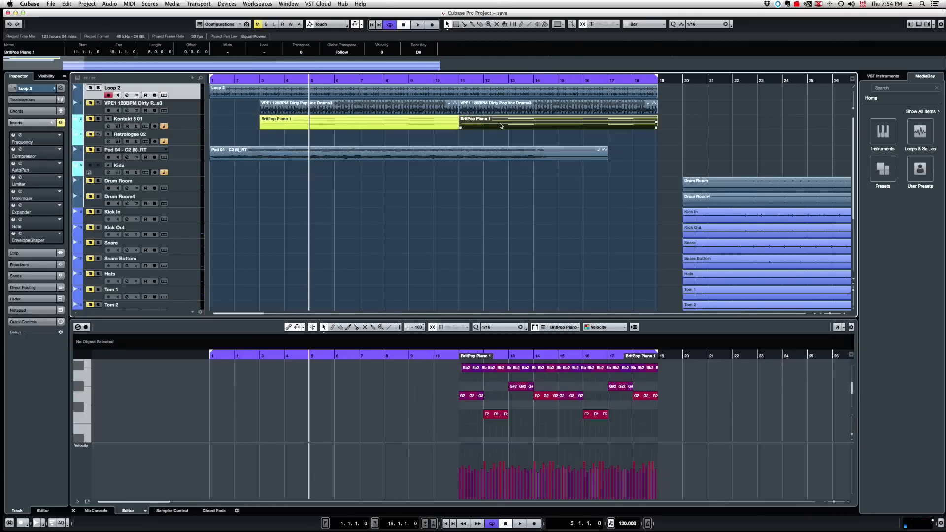
left_click(441, 122)
left_click(427, 149)
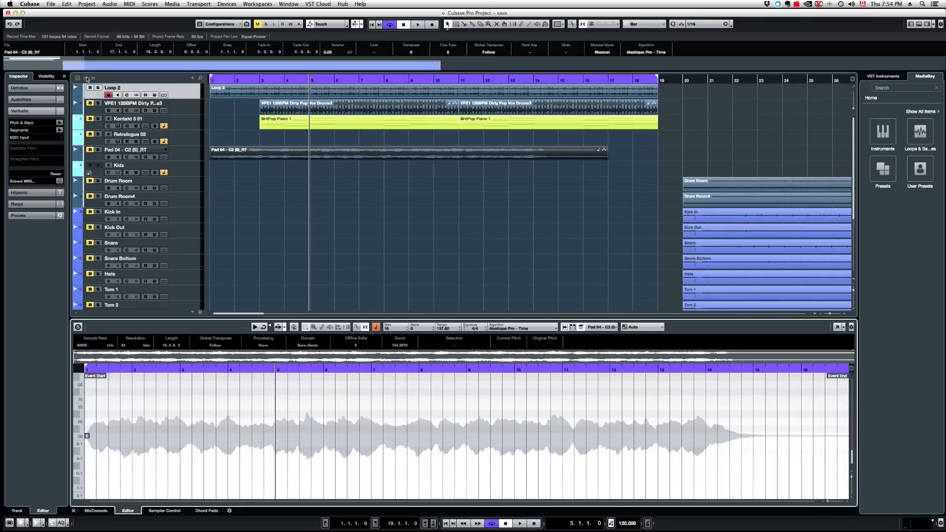
Step: Turn off Editor Content Follows Event Selection in the Editors preferences and accept the change
left_click(30, 4)
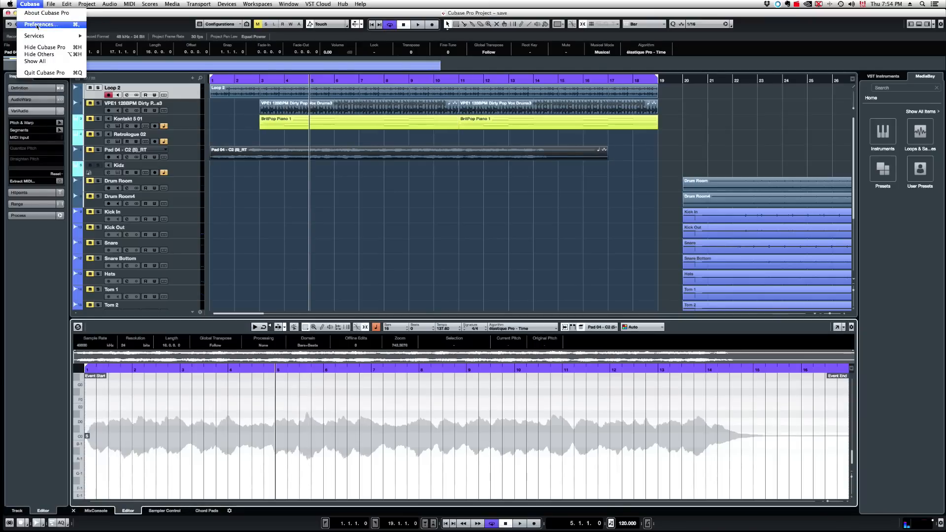
left_click(40, 24)
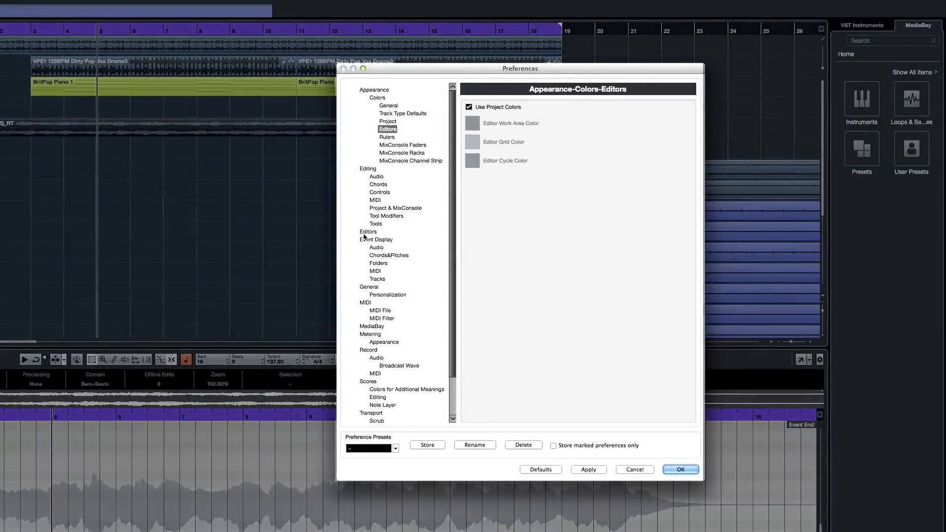
left_click(393, 231)
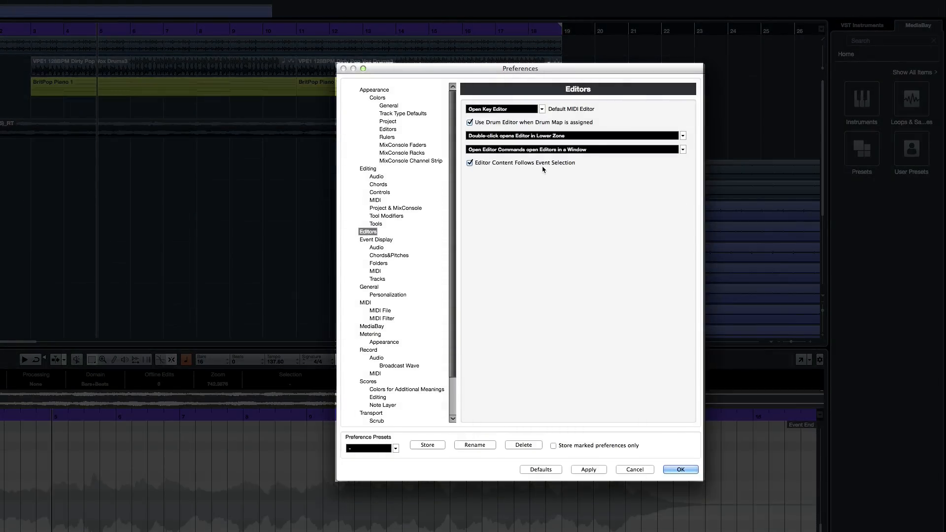
left_click(470, 164)
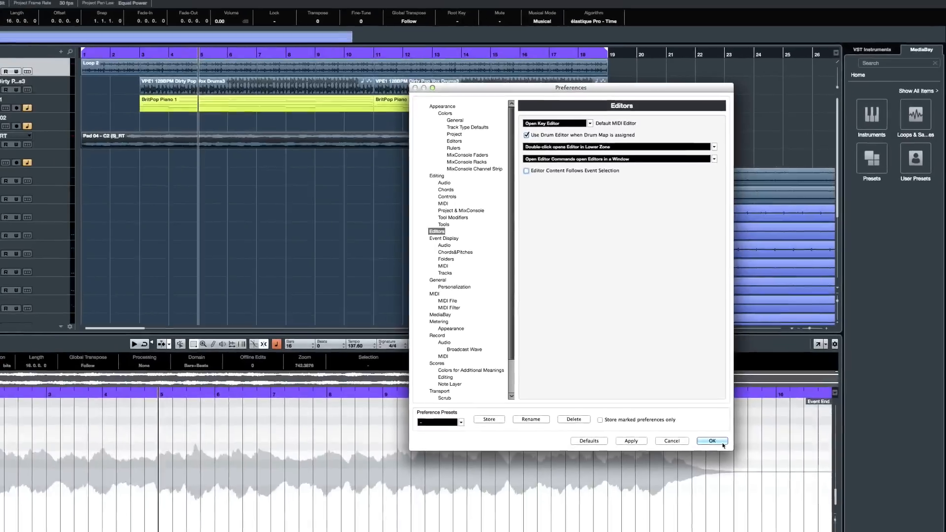
left_click(681, 470)
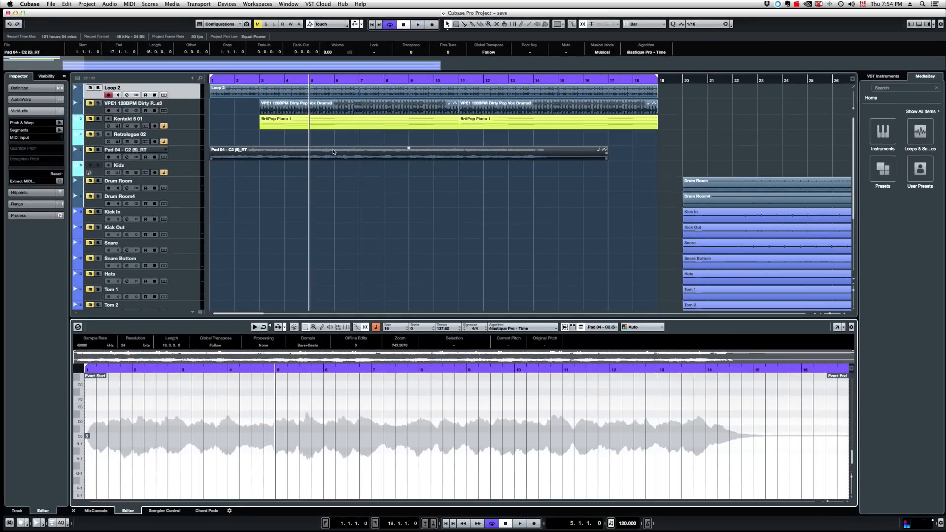
Step: Test selecting the piano, pad and drums events with following disabled, and open the first VPE1 drums event in the lower-zone Editor
left_click(347, 126)
left_click(490, 125)
left_click(510, 146)
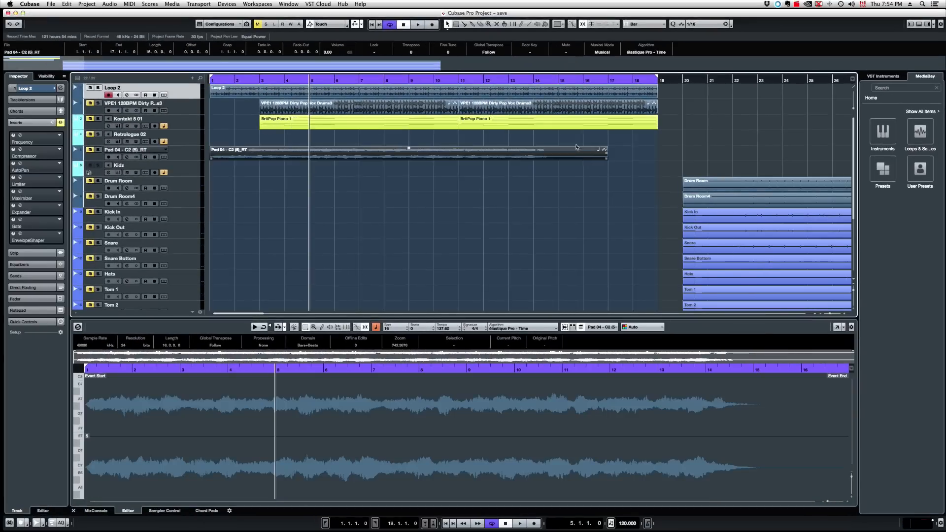
left_click(518, 110)
left_click(419, 109)
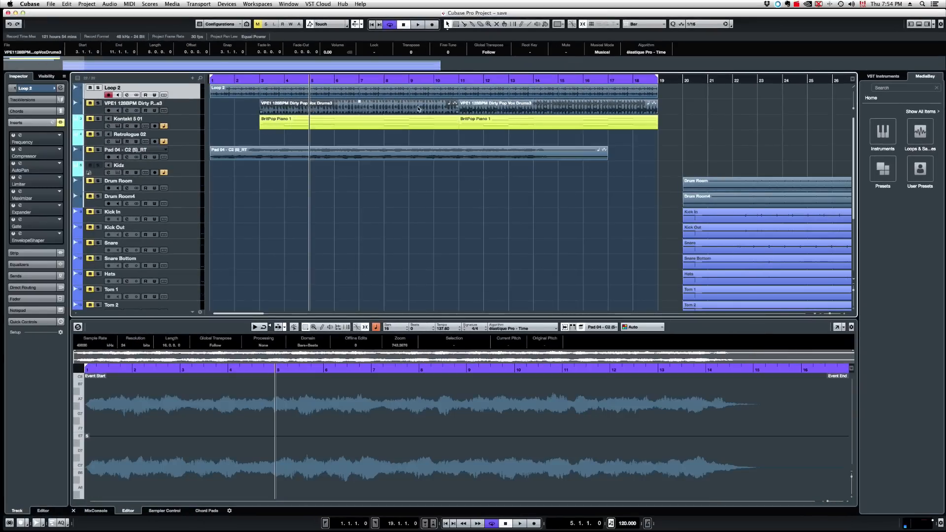
double_click(418, 109)
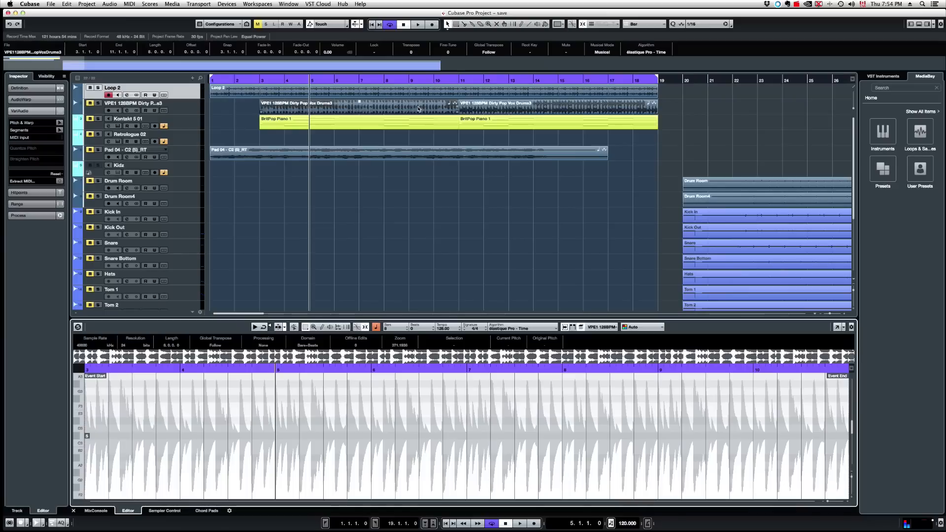
Step: Turn on Editor Content Follows Event Selection in the Editors preferences and accept the change
left_click(30, 4)
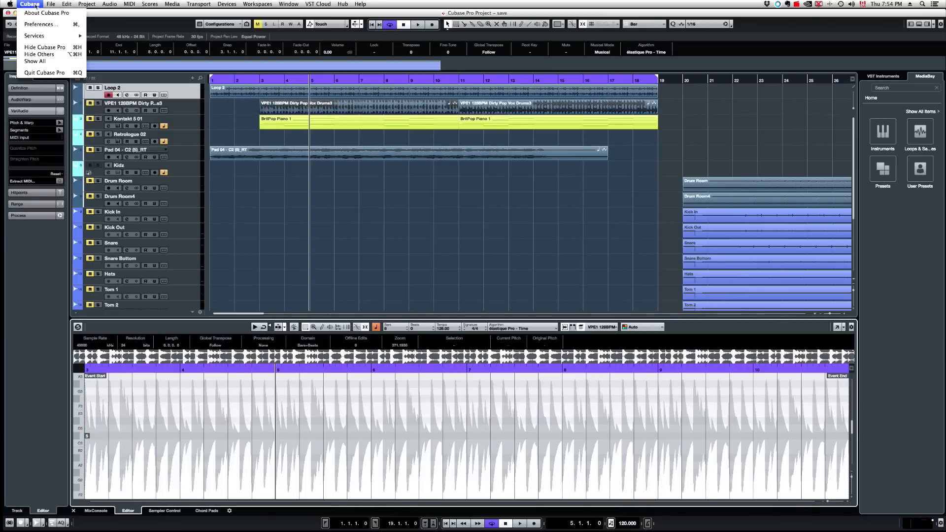
left_click(38, 24)
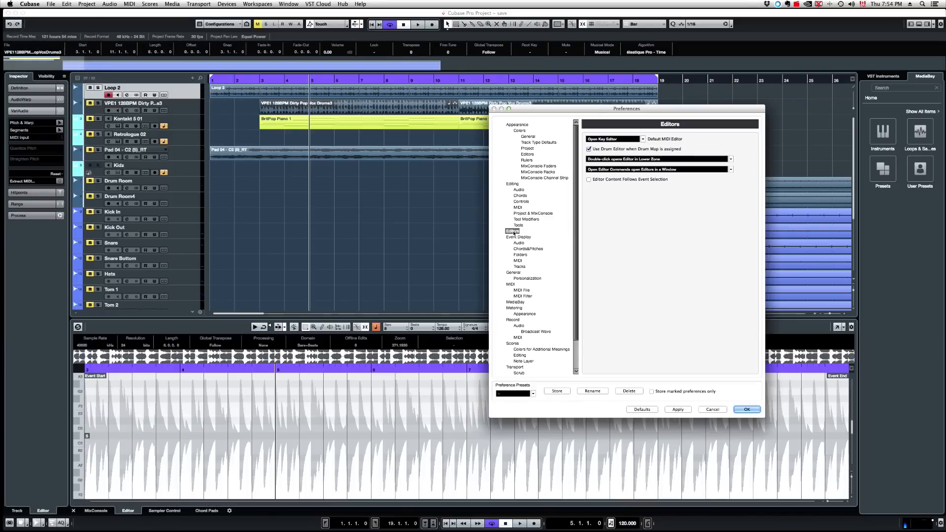
left_click(589, 180)
left_click(745, 410)
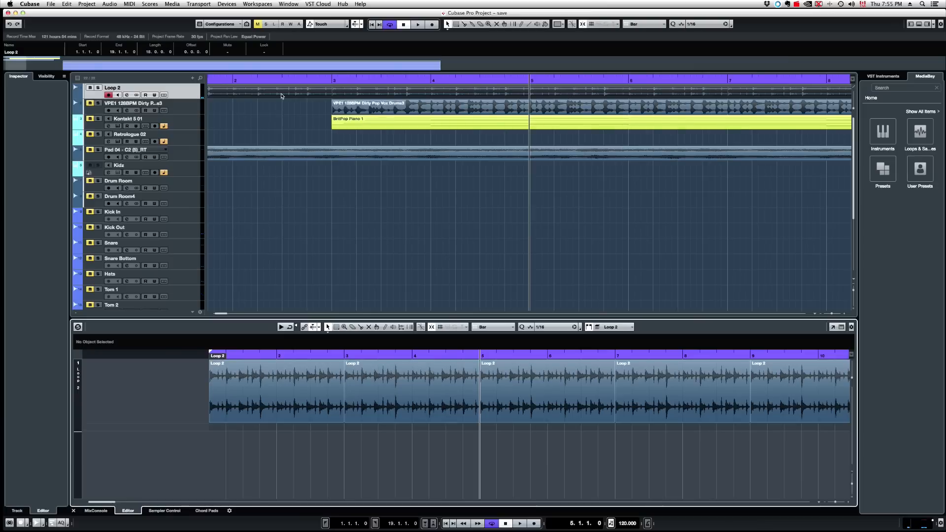
Step: Play the project briefly to compare the independent timelines of the arrangement and the lower-zone Loop 2 editor, and stop playback
scroll(444, 407, "up", 3)
key("space")
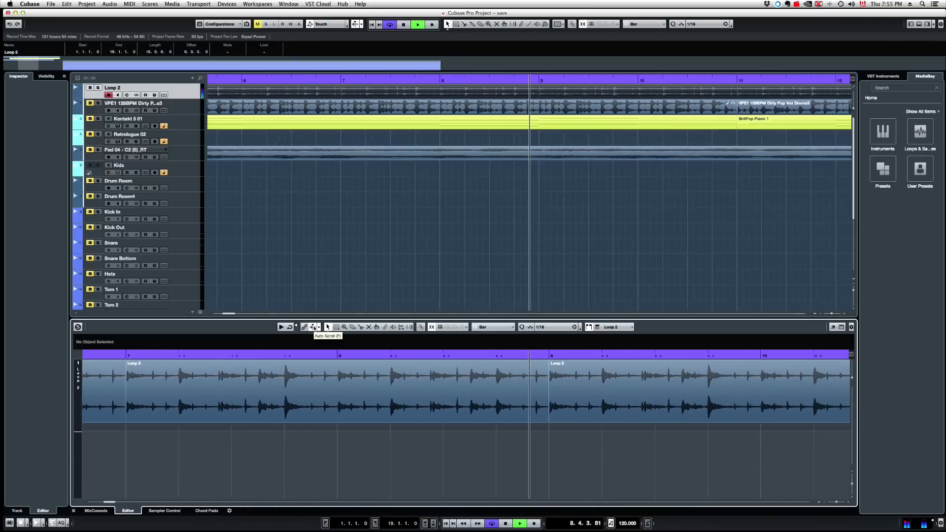
key("space")
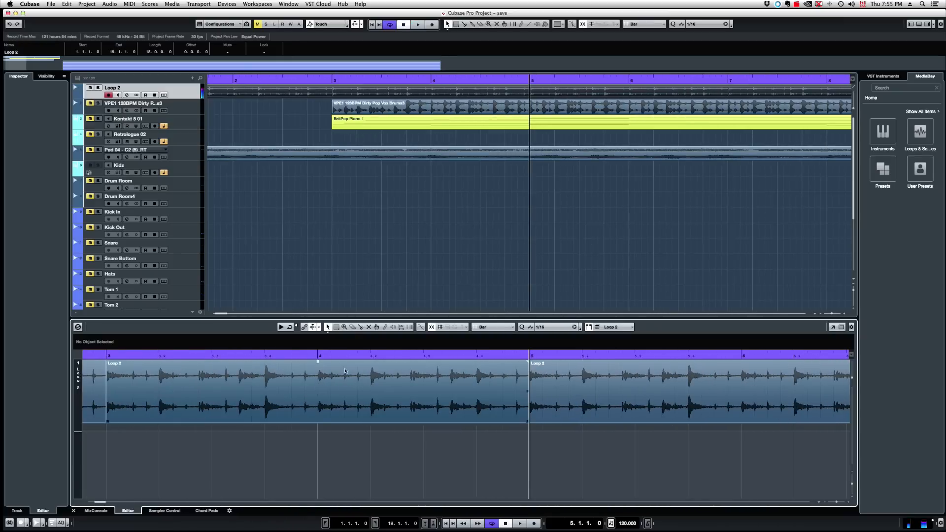
Step: Link the project and lower-zone editor timelines, and test the link by zooming horizontally out and in
key("g")
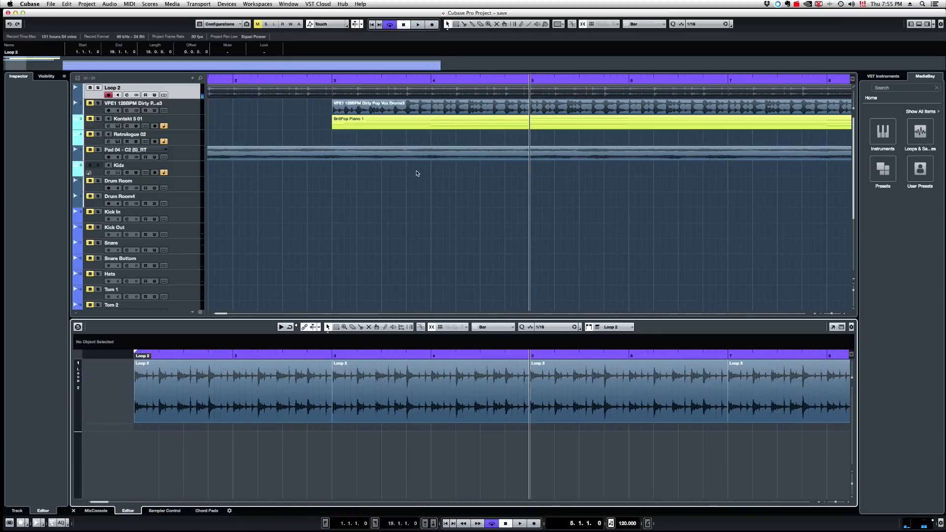
scroll(527, 238, "down", 1)
key("h")
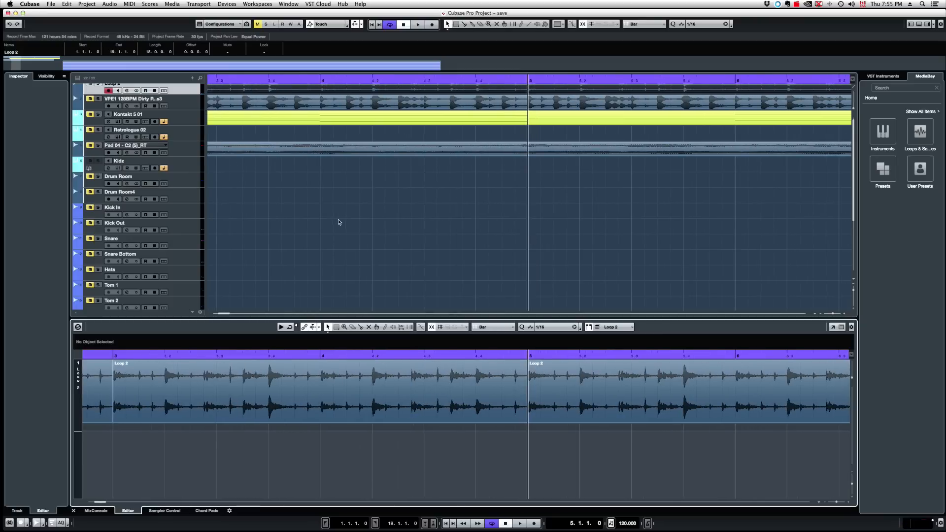
Step: Play the project while zooming fully out and back in to check the linked timelines, and stop playback
key("space")
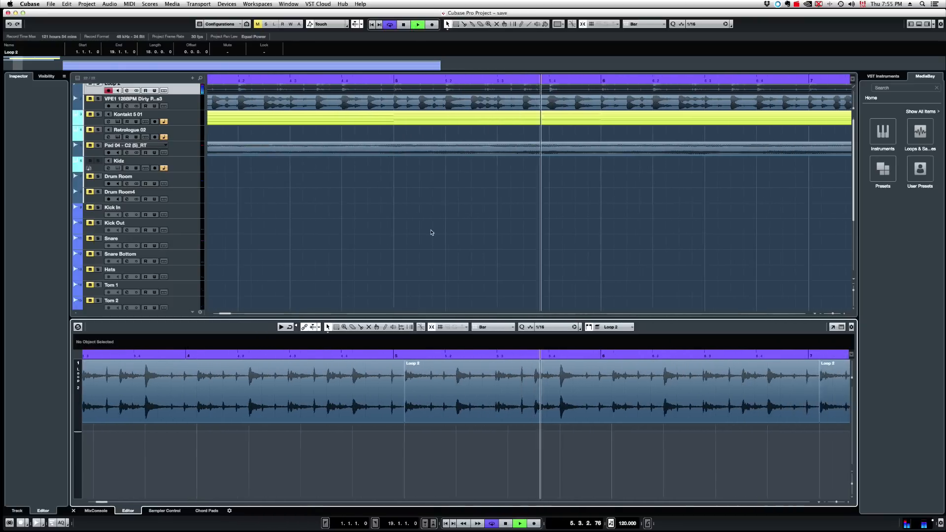
key("g")
key("g")
key("g")
key("g")
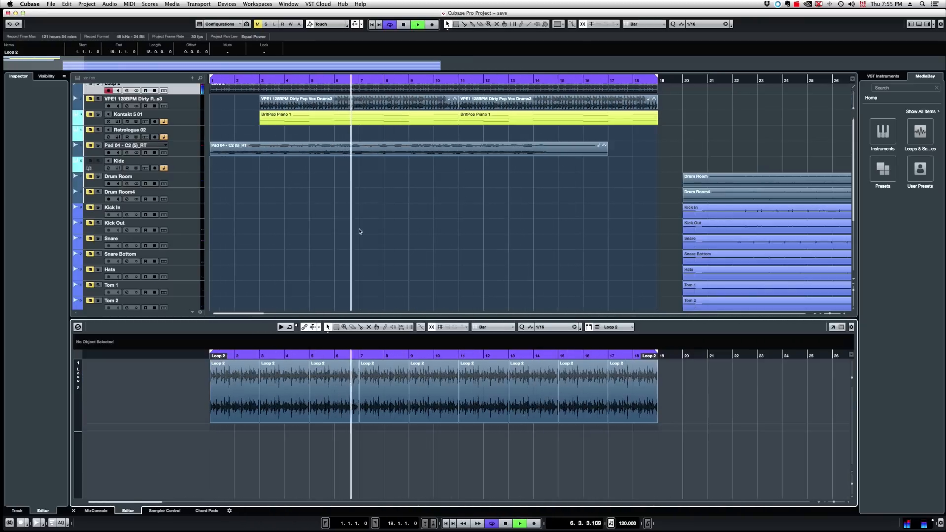
key("h")
key("h")
key("h")
key("h")
key("h")
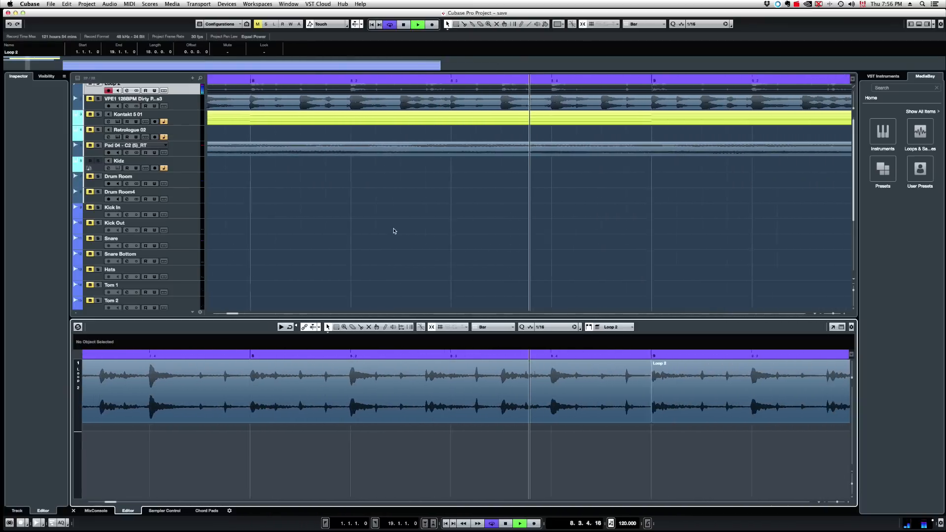
key("space")
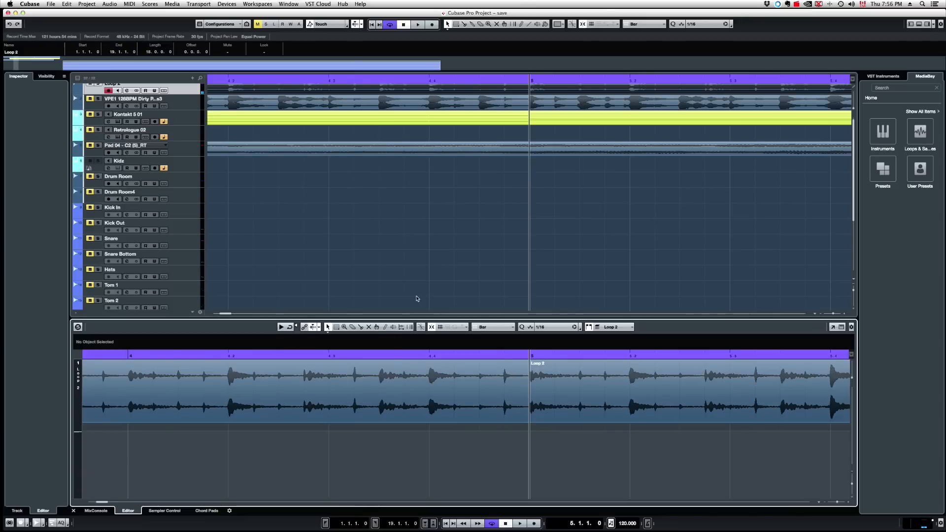
Step: View the lower-zone editor's Auto-Scroll options, dismiss them, and zoom out the arrangement and the unlinked editor separately
left_click(319, 328)
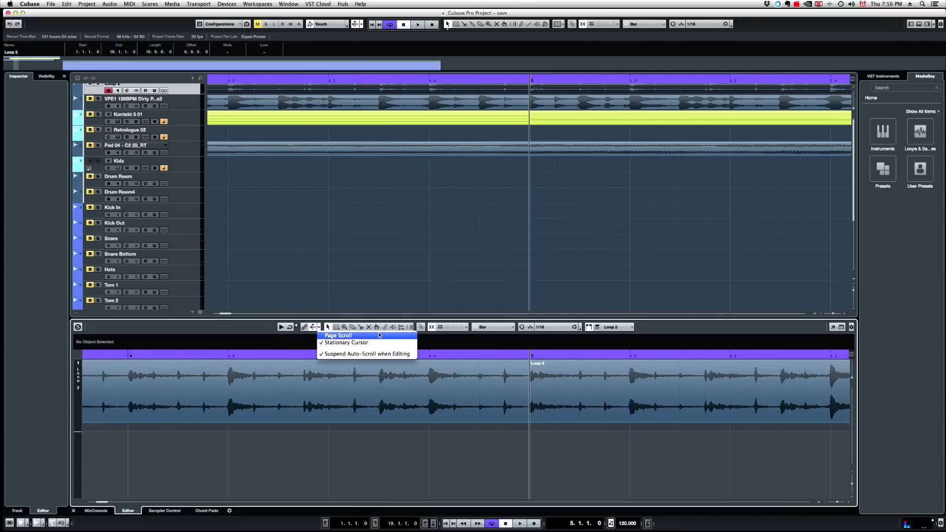
left_click(391, 254)
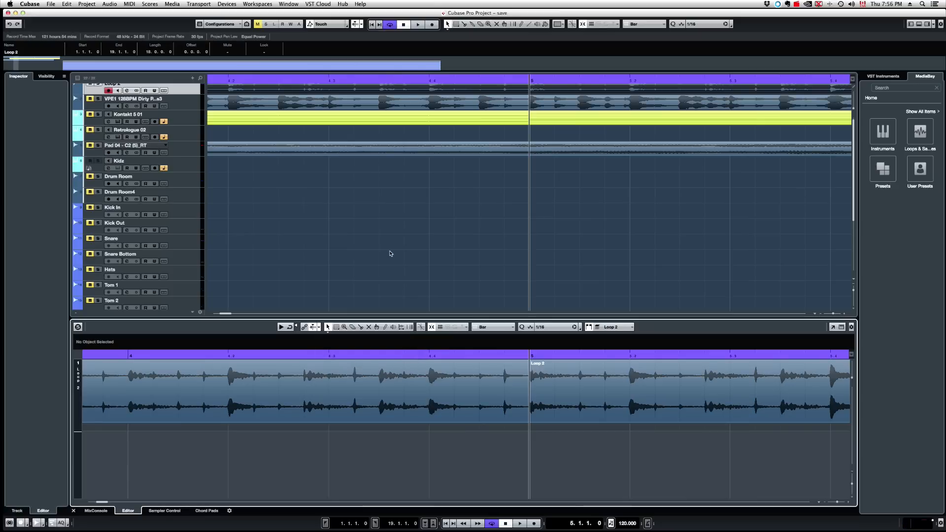
scroll(391, 254, "down", 6)
scroll(416, 401, "down", 4)
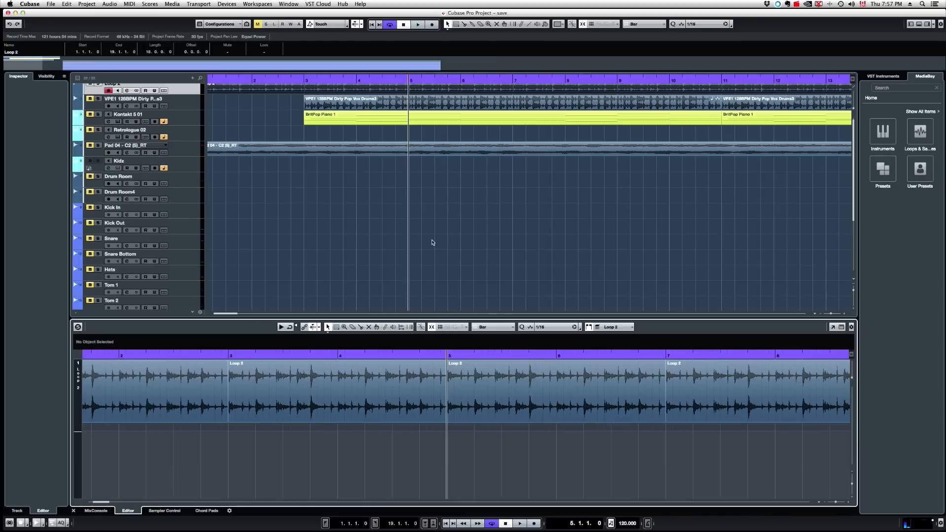
Step: Show the MixConsole in the lower zone and examine its faders, inserts and sends pages
left_click(95, 510)
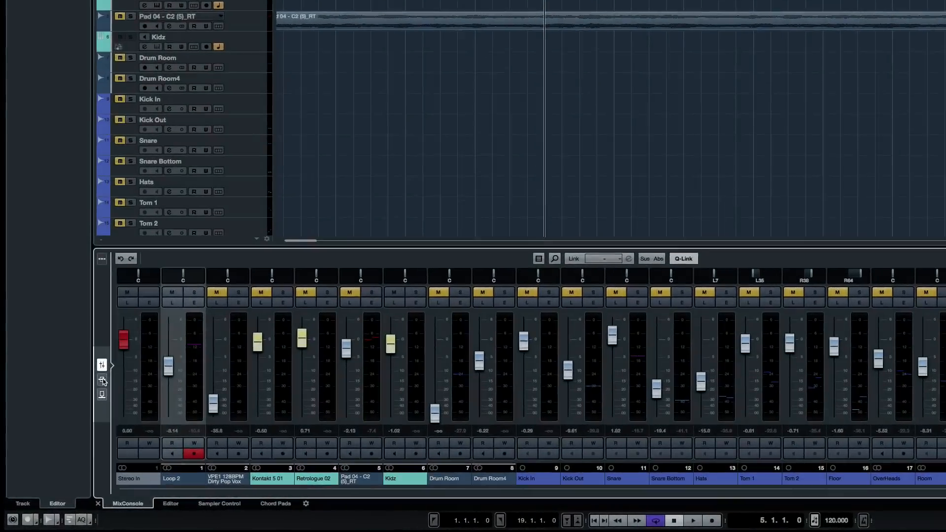
left_click(77, 417)
left_click(102, 367)
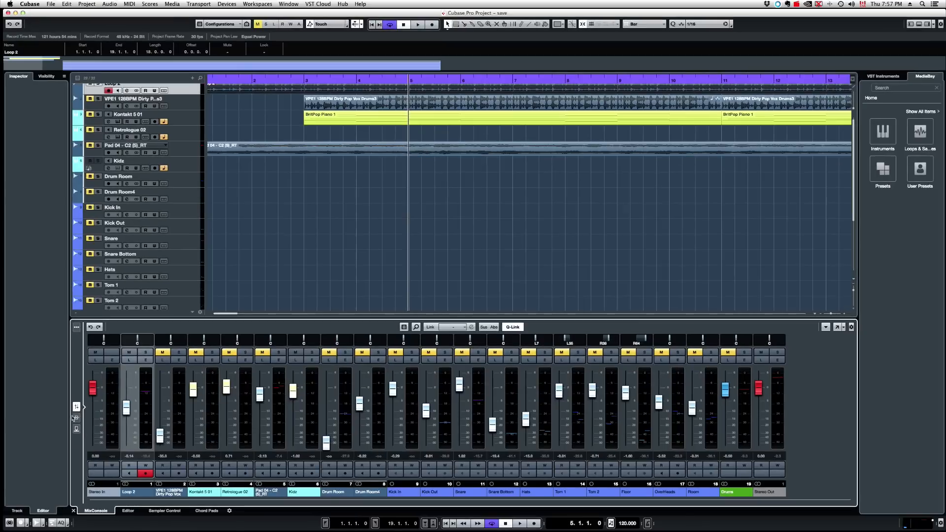
left_click(102, 381)
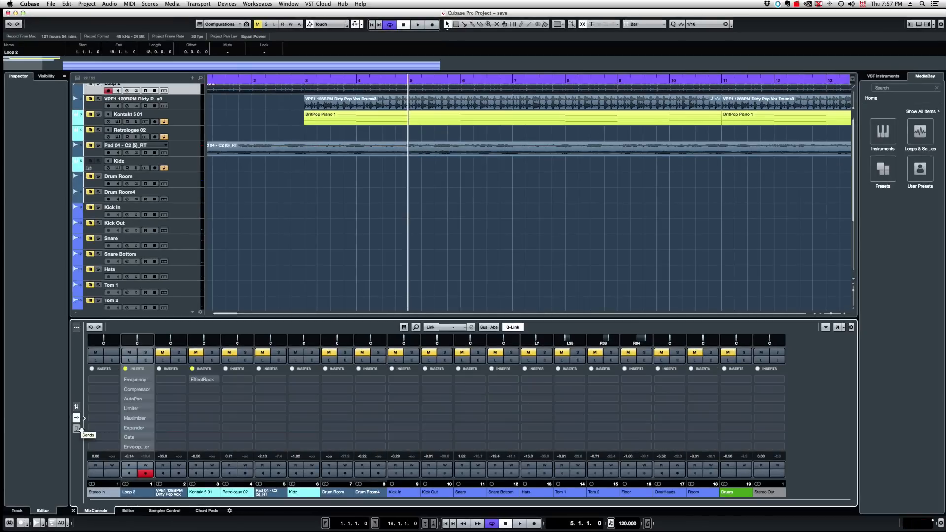
left_click(76, 429)
left_click(77, 407)
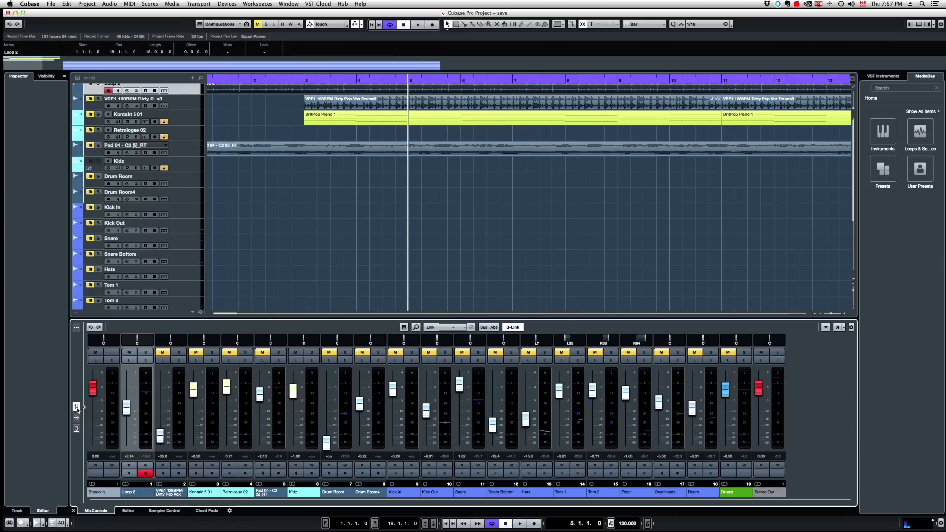
left_click(77, 424)
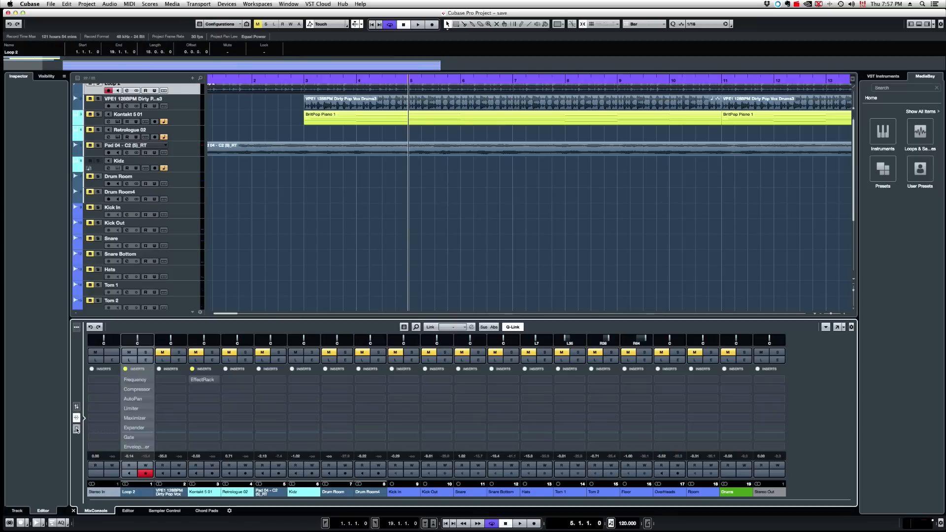
left_click(77, 418)
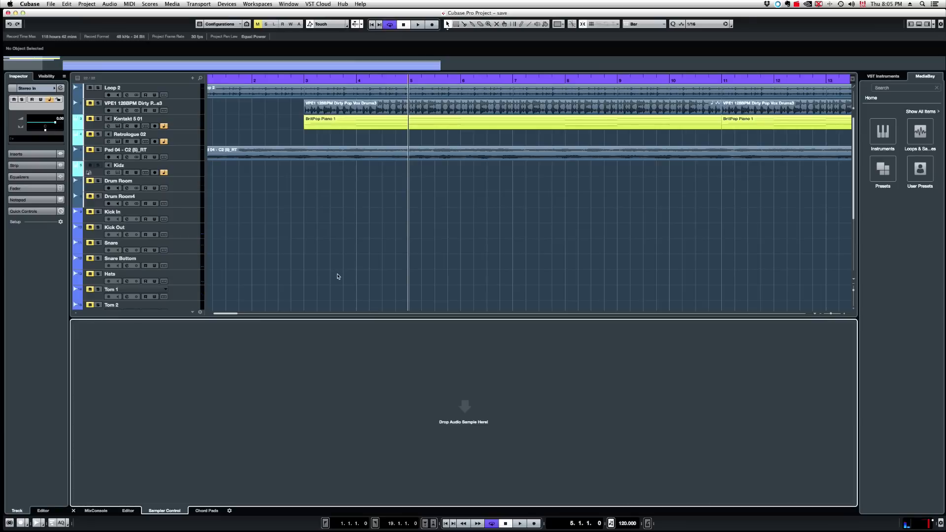
Step: Load the Pad 04 audio event into Sampler Control to create a sampler track, and show that track in the list
left_click(246, 156)
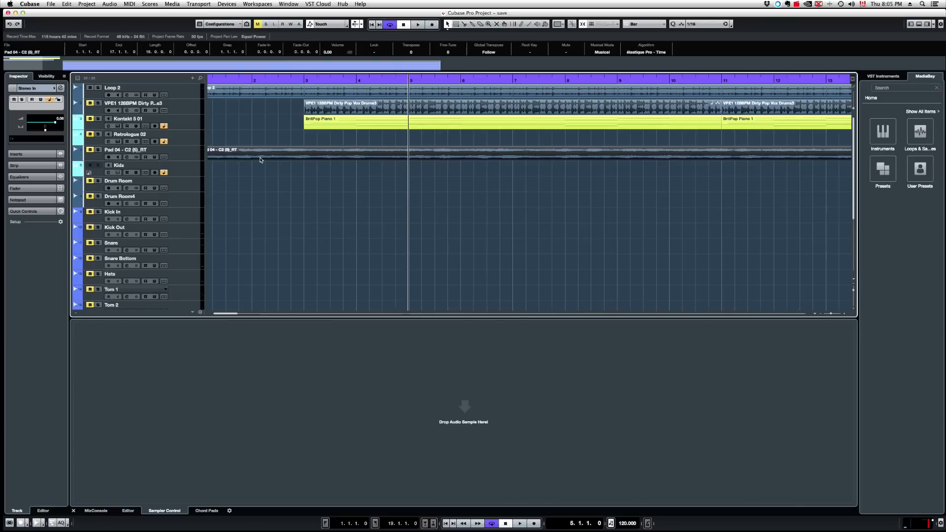
left_click_drag(242, 157, 465, 426)
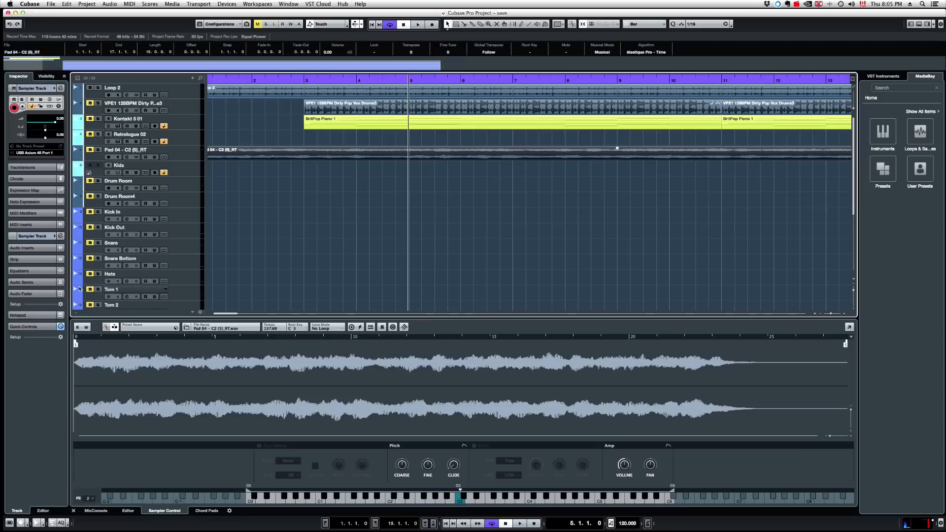
scroll(262, 249, "down", 5)
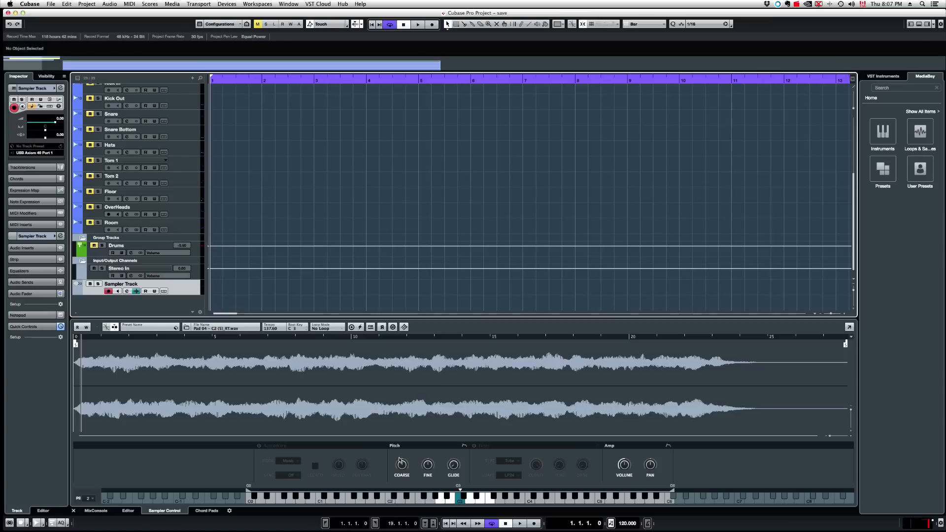
Step: Test the sampler's coarse pitch control, leaving it at 0 semitones, and switch AudioWarp on and off
mouse_move(399, 461)
left_mouse_down()
mouse_move(406, 475)
mouse_move(404, 465)
left_mouse_up()
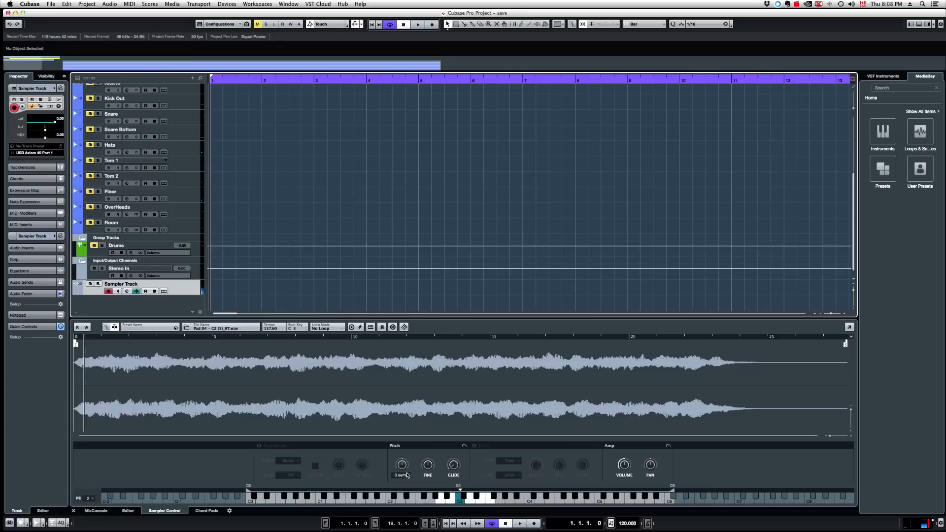
left_click(259, 446)
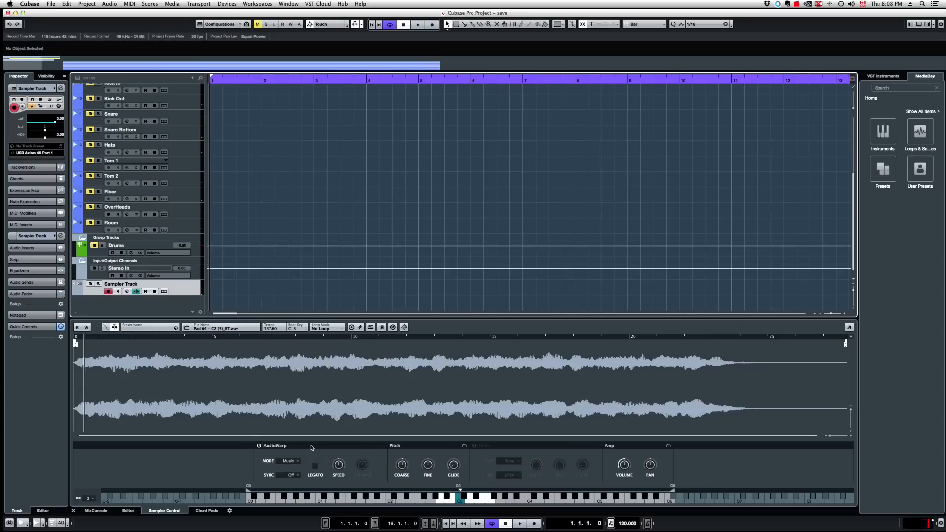
left_click(258, 446)
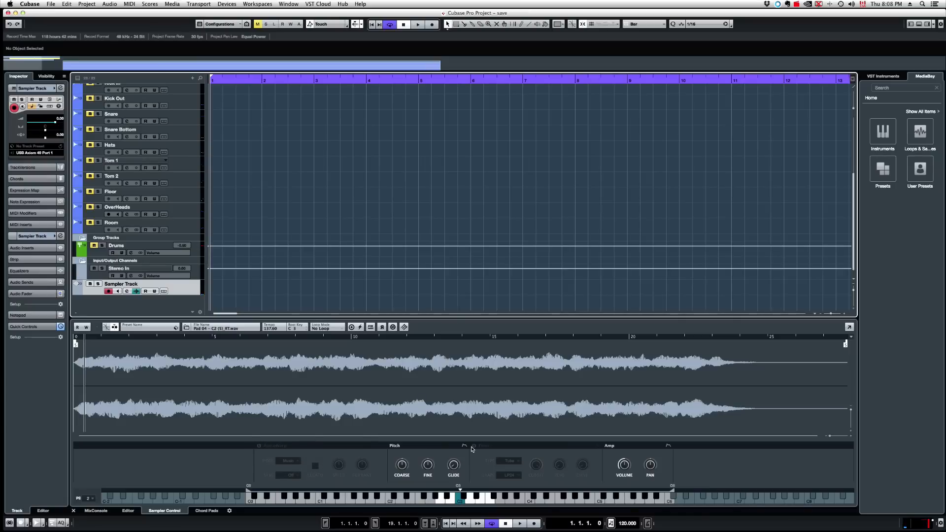
Step: Activate the sampler's Filter, view its envelope editor, and deactivate the Filter again
left_click(473, 446)
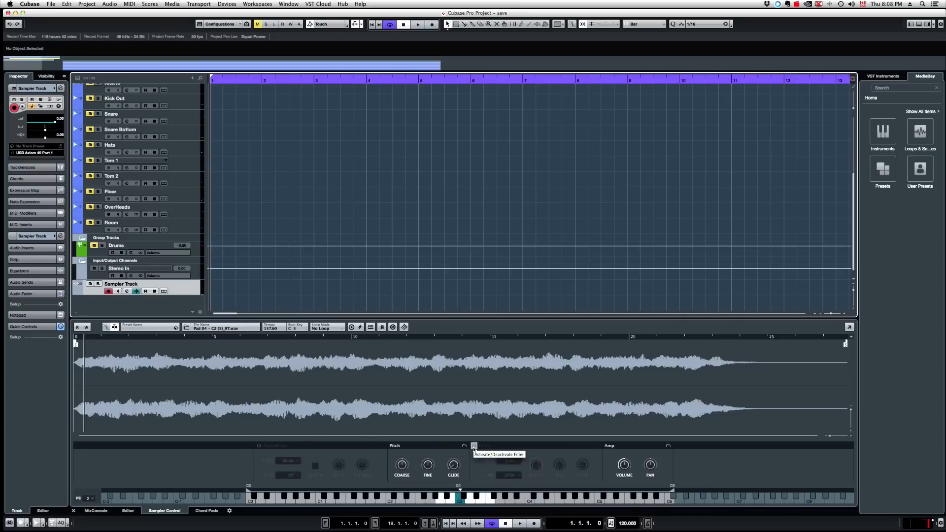
left_click(597, 446)
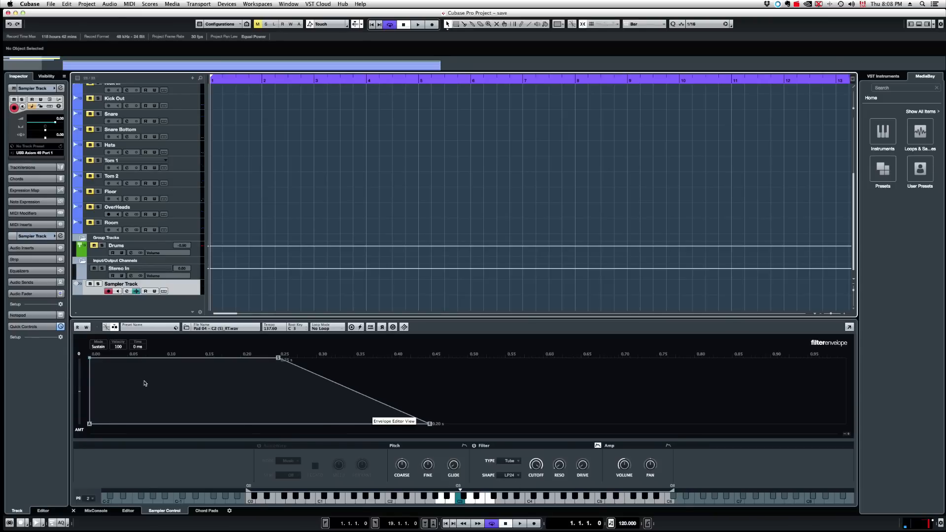
left_click(598, 446)
left_click(474, 446)
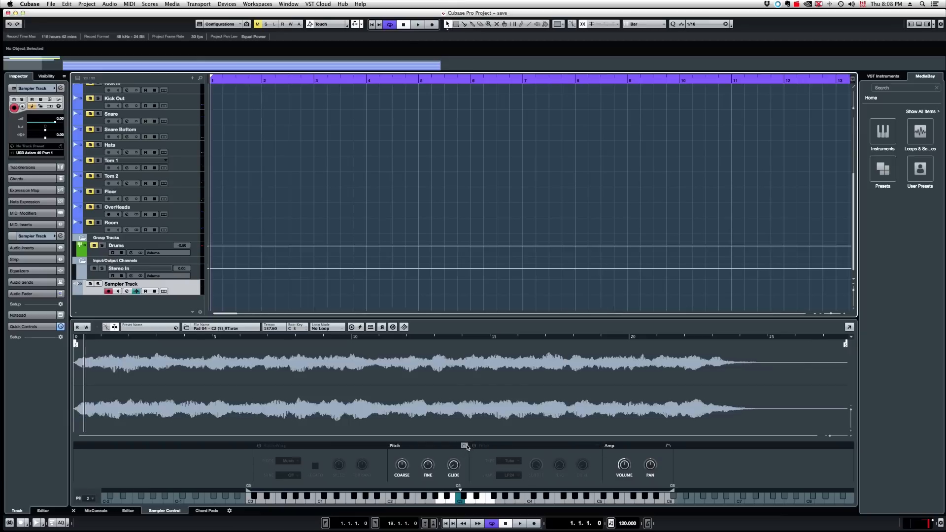
Step: Examine the sampler's Pitch and Amp envelope editors, and return to the waveform display
left_click(464, 446)
left_click(464, 446)
left_click(668, 446)
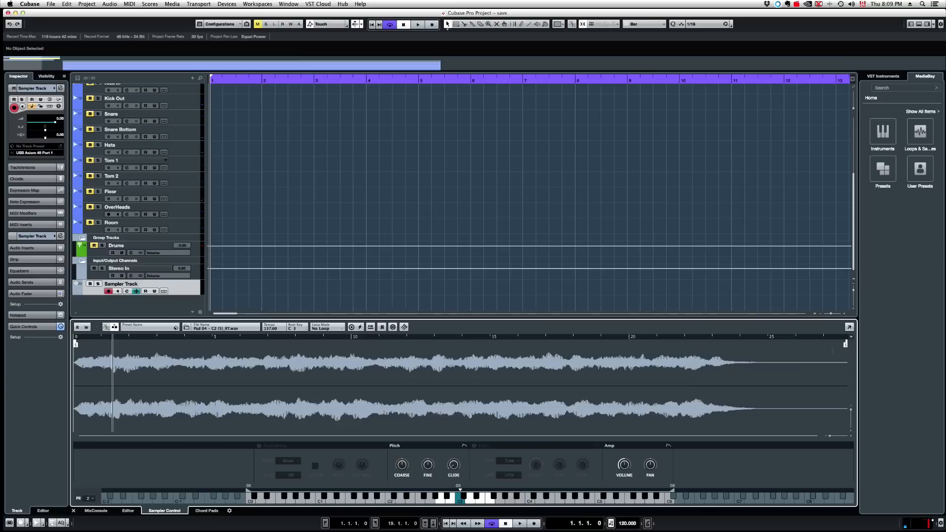
Step: Move the sample's end marker back to about 1.3 on the ruler, and view the loop mode options, keeping No Loop
mouse_move(846, 342)
left_mouse_down()
mouse_move(379, 369)
mouse_move(98, 373)
mouse_move(113, 373)
left_mouse_up()
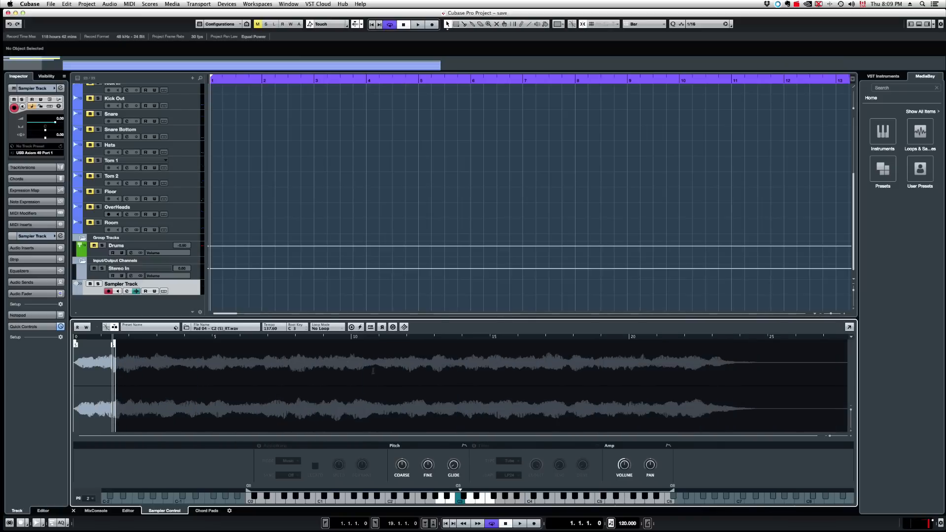
left_click(340, 329)
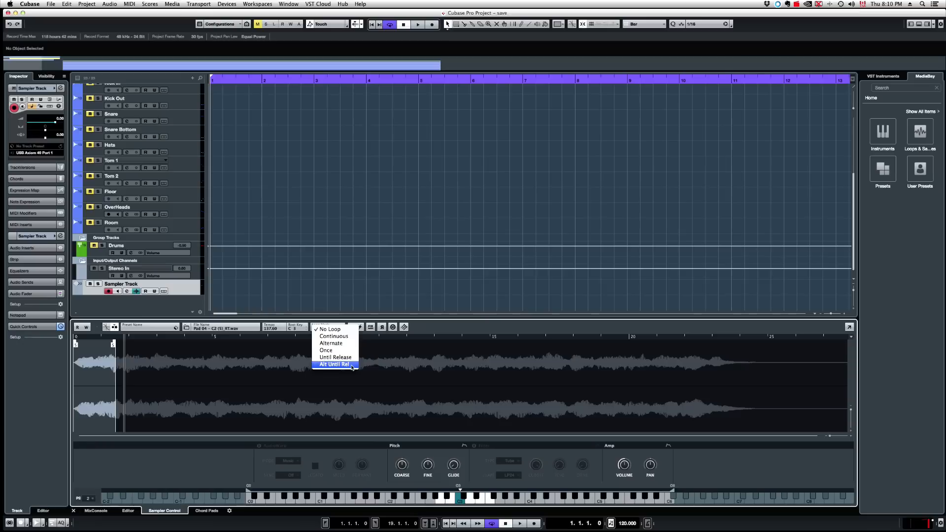
left_click(444, 336)
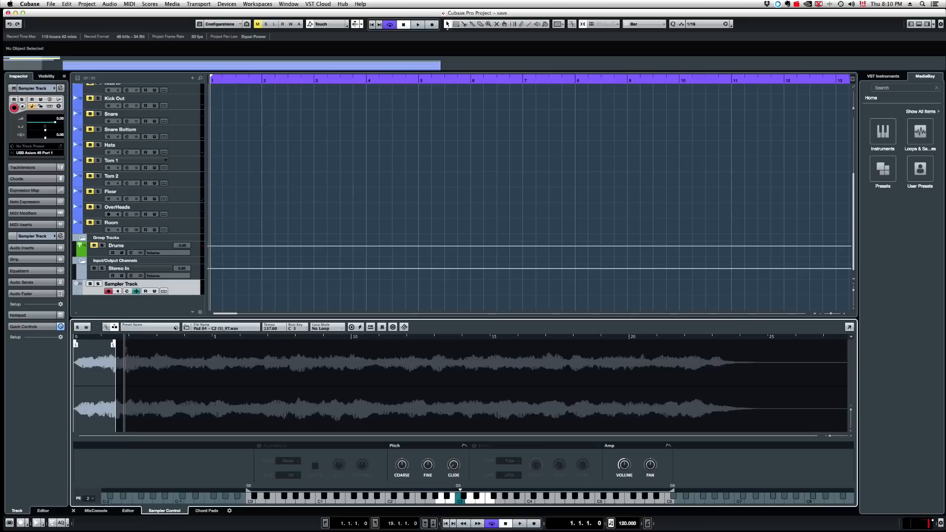
Step: Load the Bluezone-Mixtools1-synthsound-032 sample from MediaBay's FUTURE MUSIC folder into an empty Sampler Control, creating a second sampler track
left_click(200, 268)
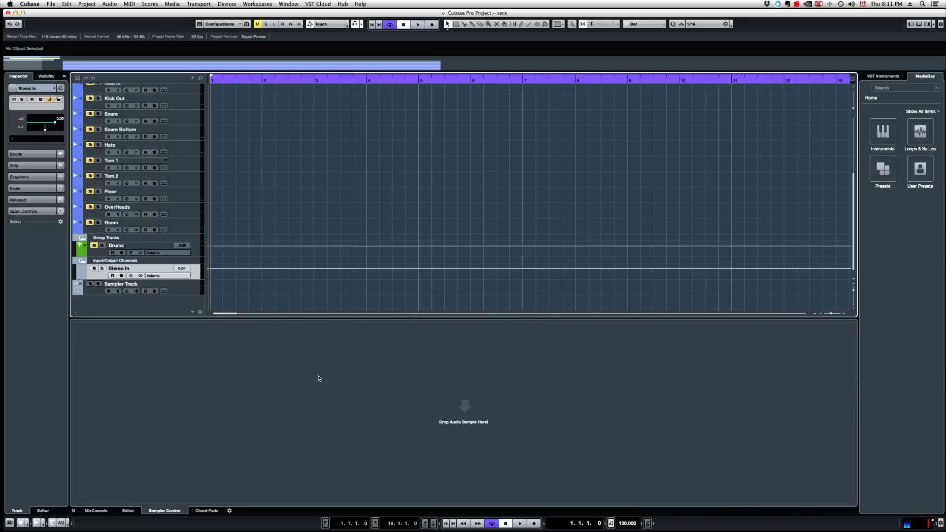
key("F5")
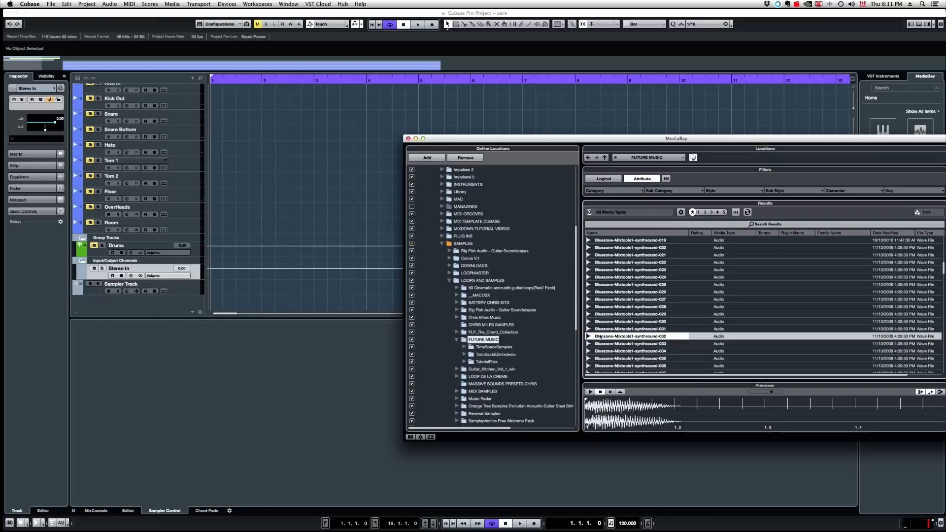
left_click_drag(597, 338, 464, 418)
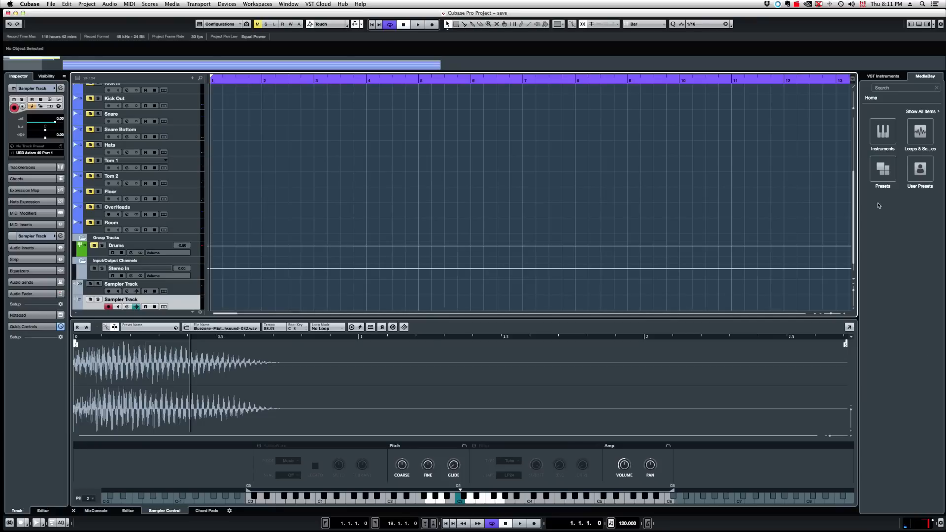
Step: Open the Retrologue instrument's editor, and play back the project briefly to hear the Pad 04 track unprocessed
scroll(273, 205, "up", 5)
left_click(883, 76)
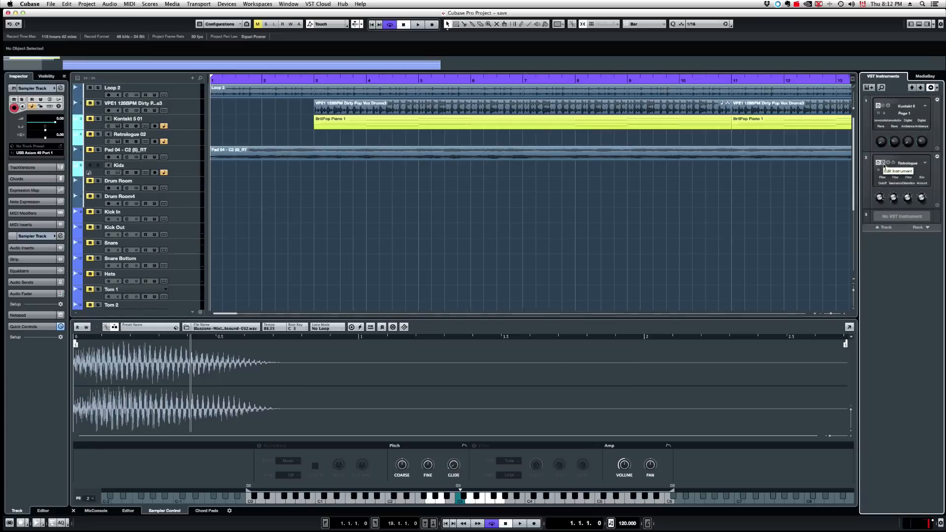
left_click(882, 164)
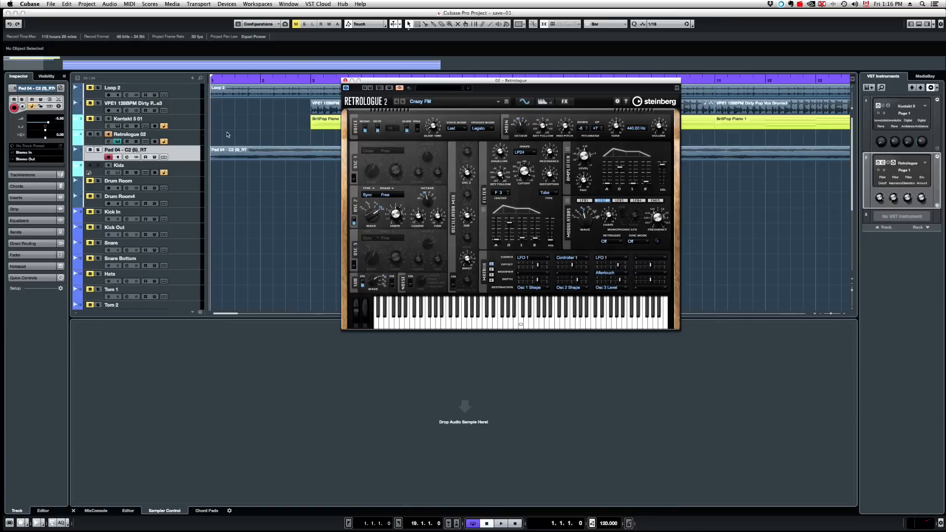
key("space")
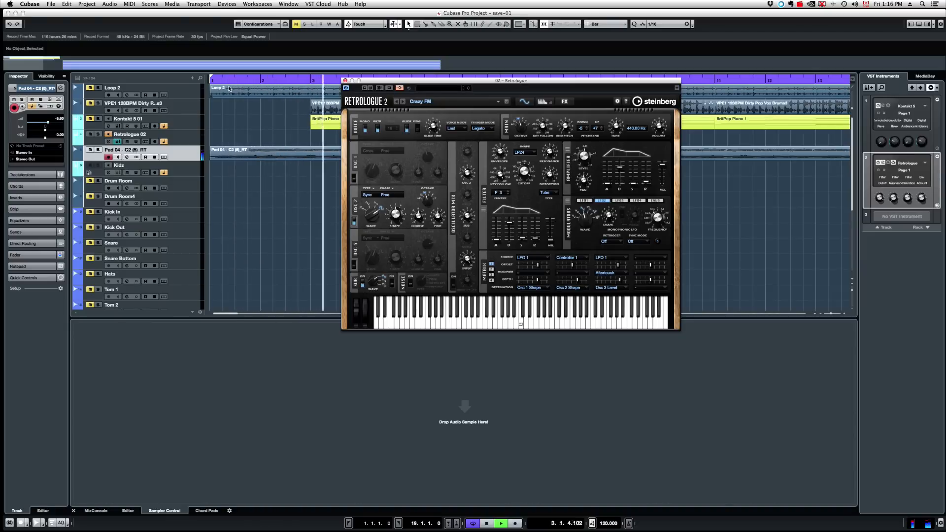
key("space")
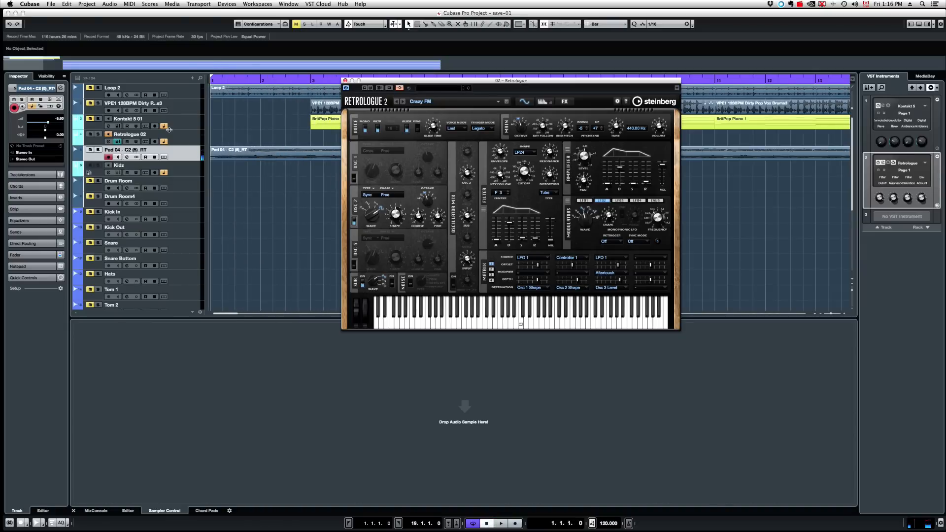
Step: Route the Pad 04 track's output to the 02 - Retrologue side-chain and audition it in playback
left_click(26, 159)
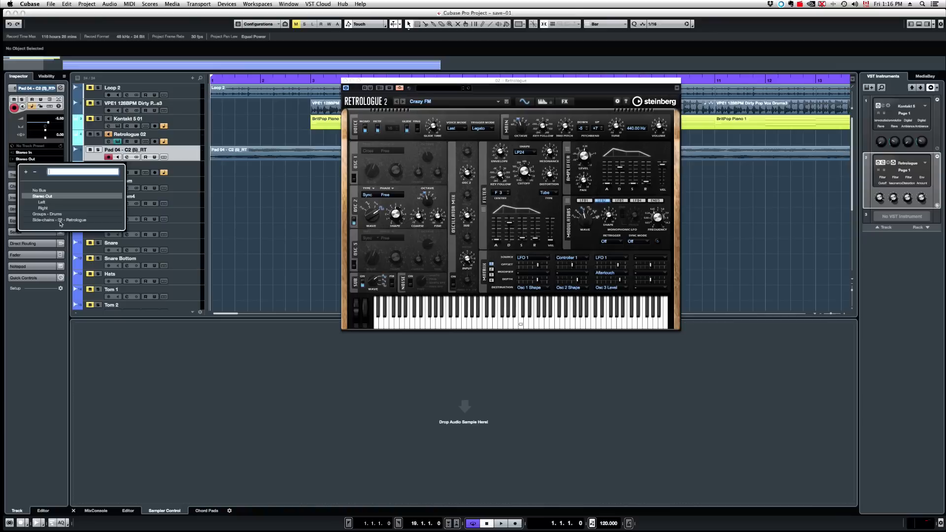
left_click(68, 223)
left_click(67, 224)
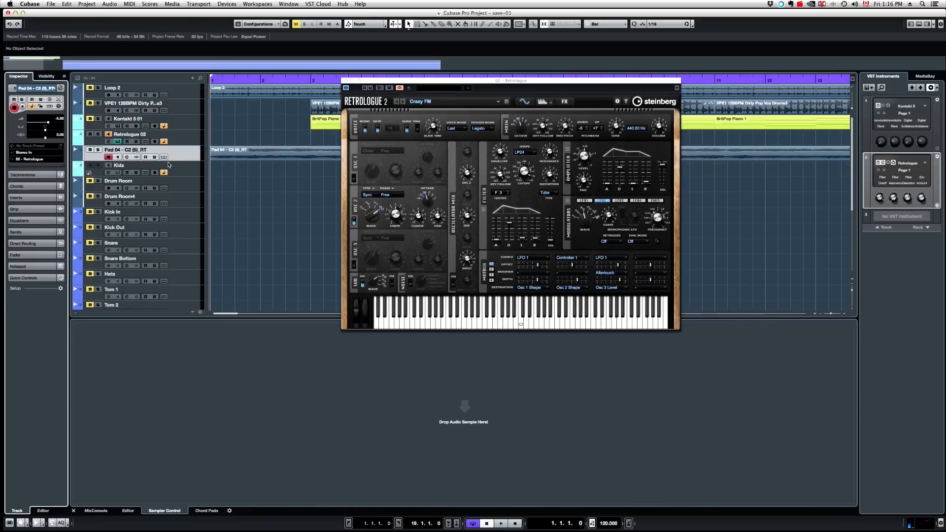
key("space")
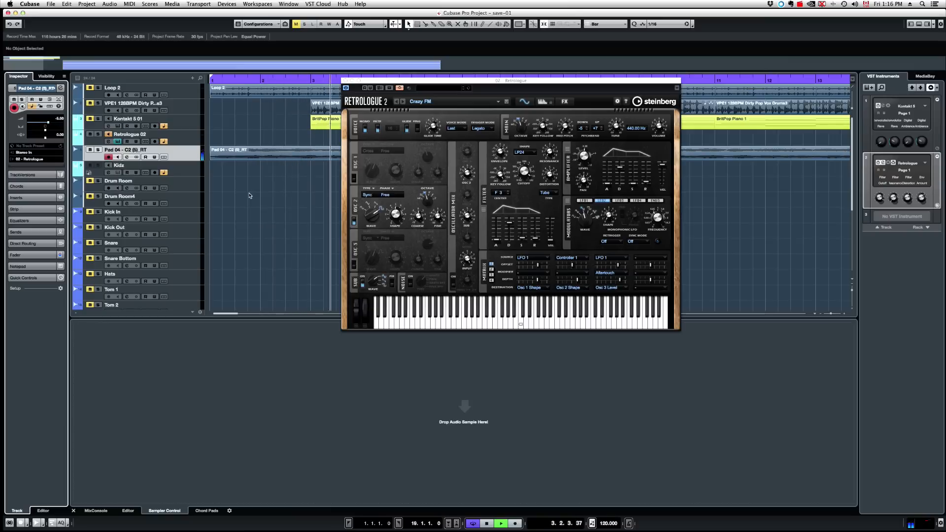
key("space")
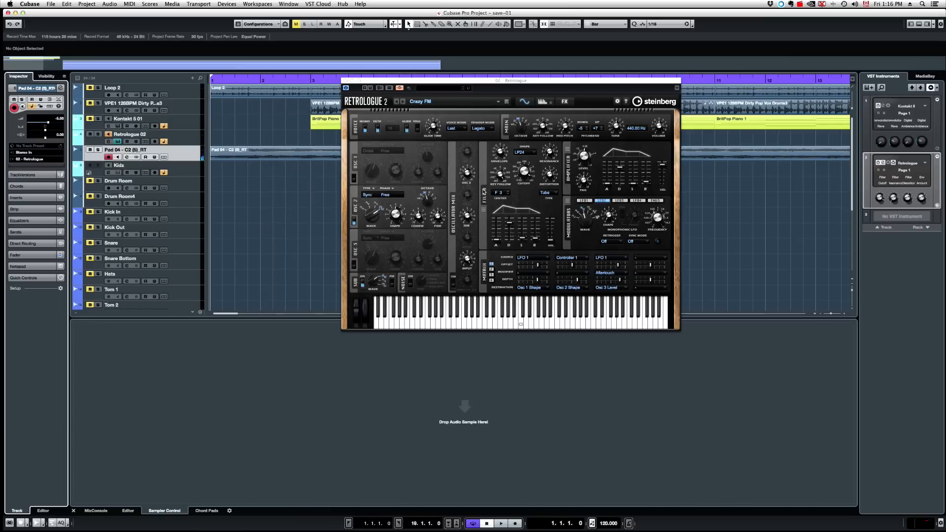
Step: Adjust the oscillator 2 and sub levels in Retrologue's oscillator mix while auditioning the routed pad in playback
left_click(467, 173)
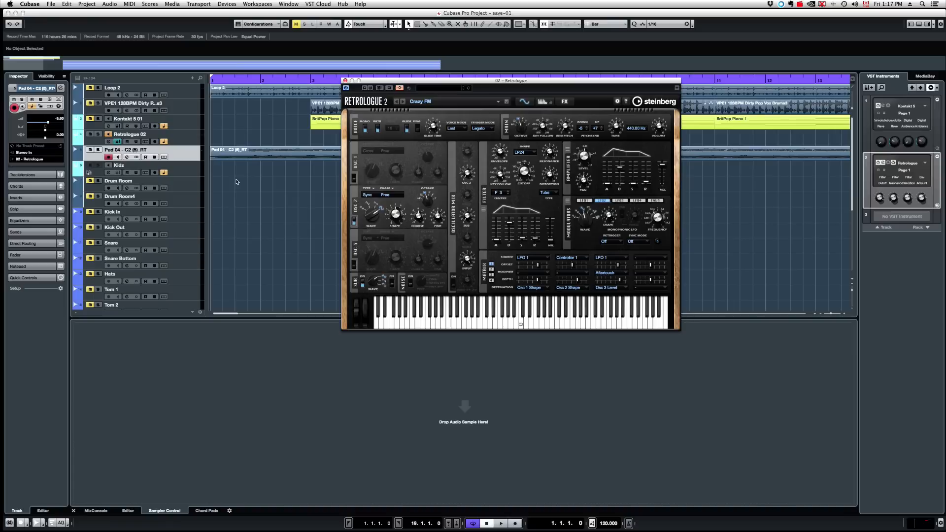
key("space")
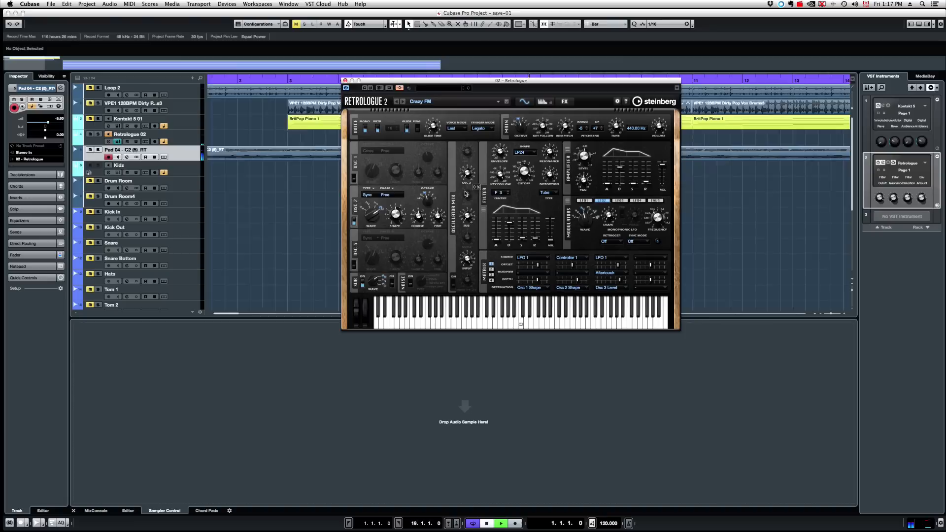
key("space")
mouse_move(468, 178)
left_click_drag(468, 178, 463, 162)
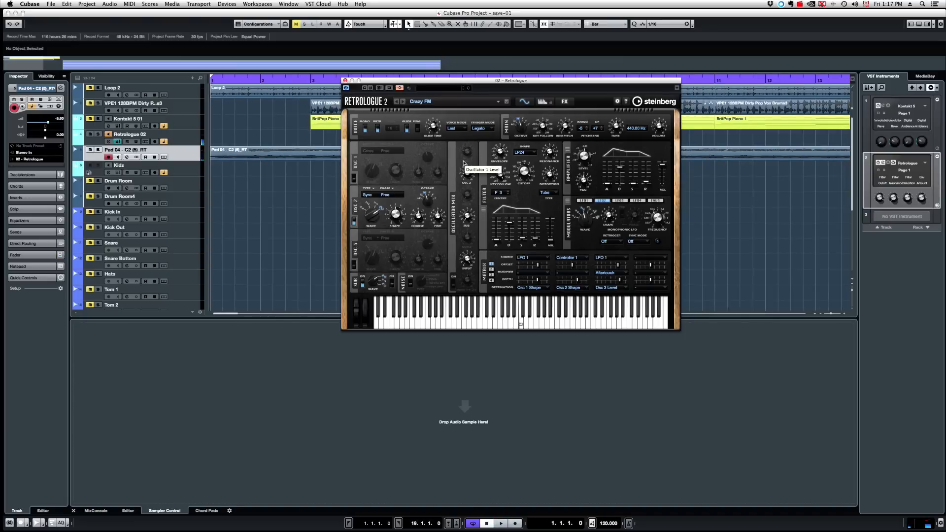
left_click_drag(466, 170, 465, 208)
key("space")
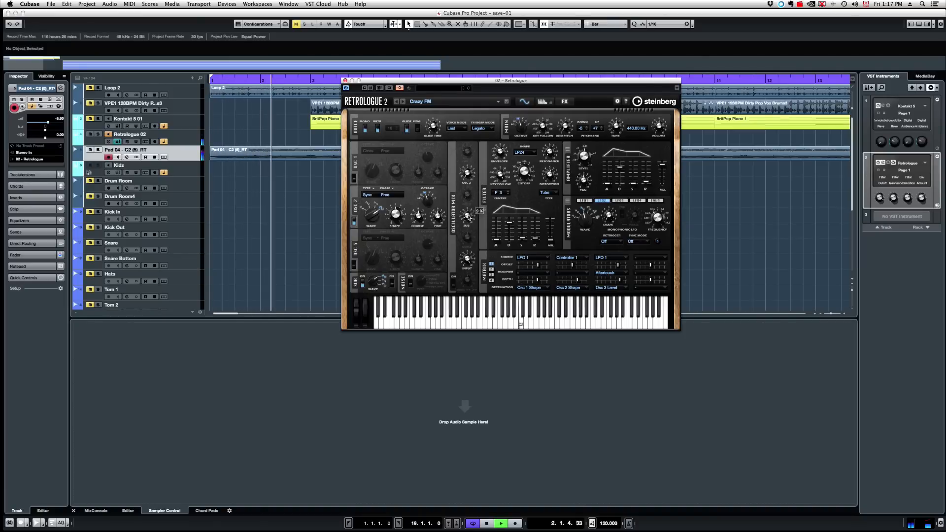
left_click_drag(469, 219, 469, 213)
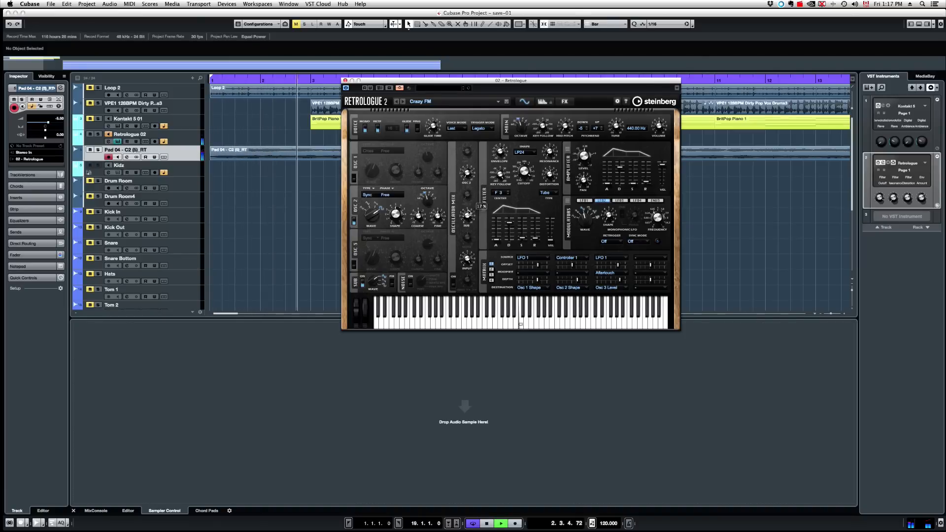
left_click(467, 197)
left_click_drag(467, 179, 466, 173)
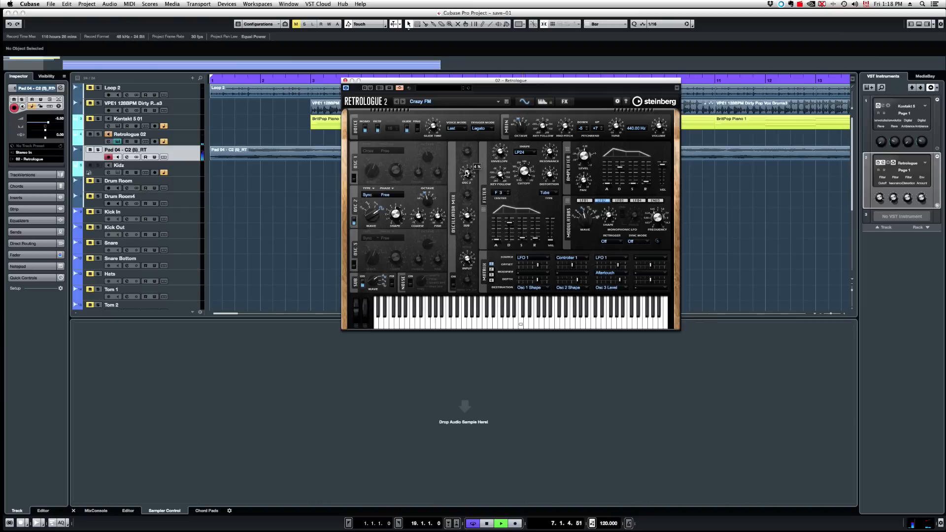
key("space")
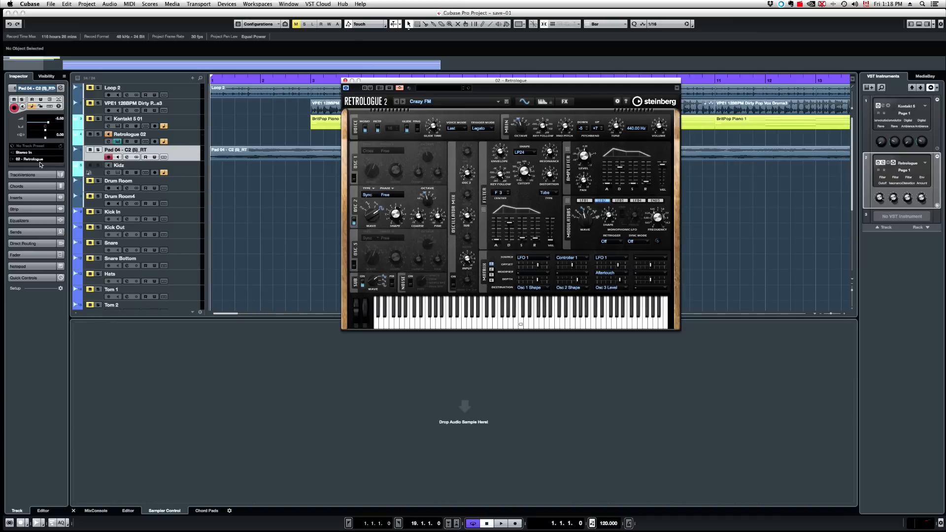
Step: Display the sends of the Pad 04 track
left_click(29, 233)
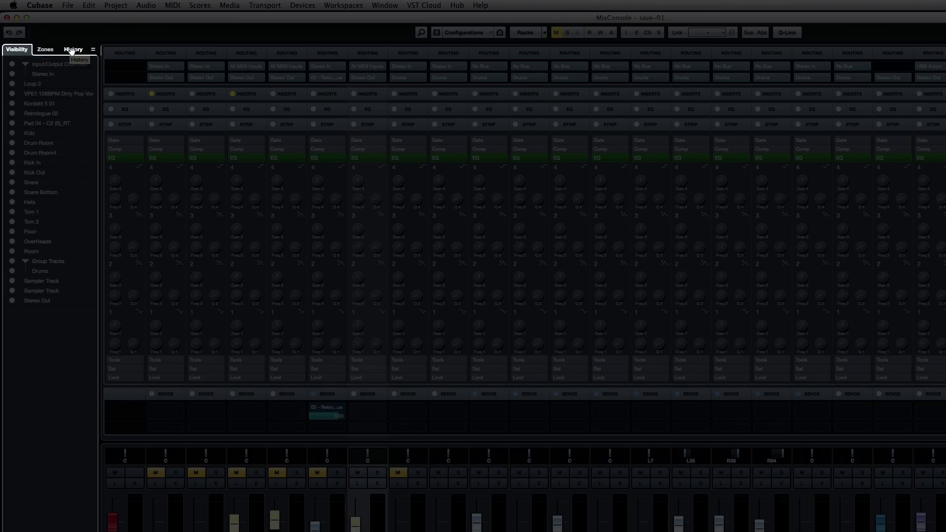
Step: Show the MixConsole History, and lower the volume faders of Snare to about -8.75, Tom 1 to about -2.49 and Pad 04 to about -5
left_click(72, 49)
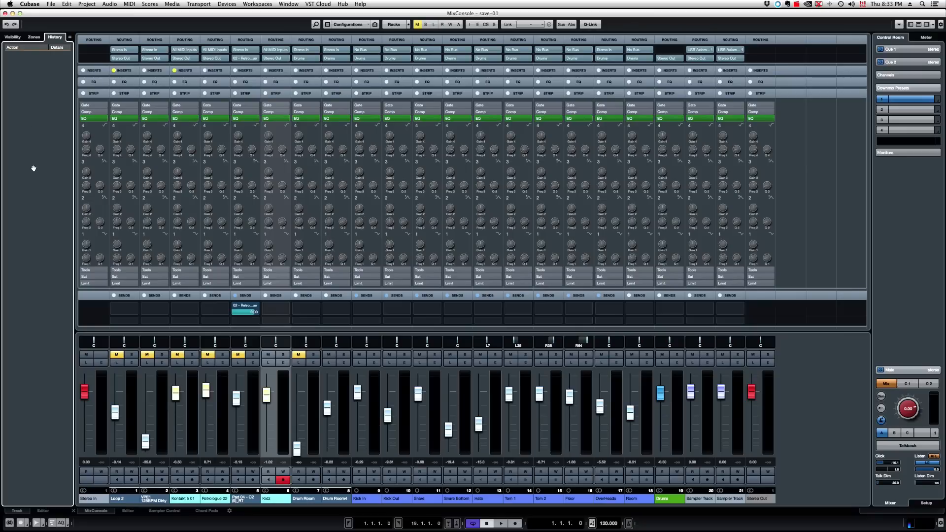
left_click_drag(419, 394, 421, 415)
left_click_drag(508, 394, 509, 400)
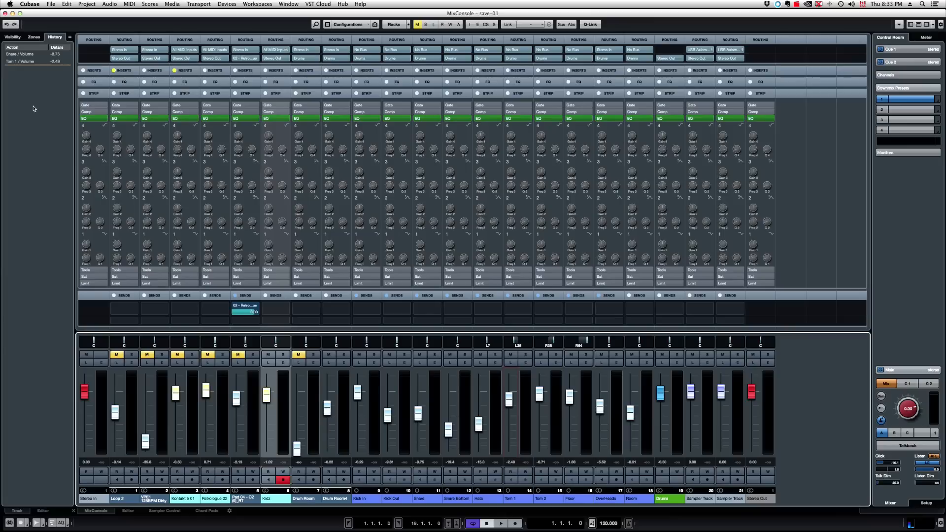
left_click_drag(237, 398, 236, 407)
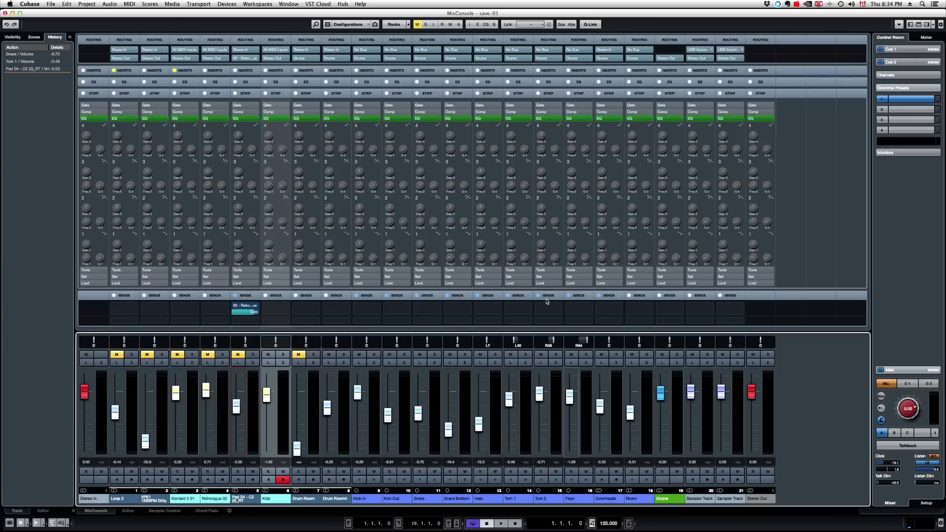
Step: Set EQ band 4 to 18.7 dB gain on Hats, 200.9 Hz on Kick In and 1080 Hz on Drum Room
left_click(483, 123)
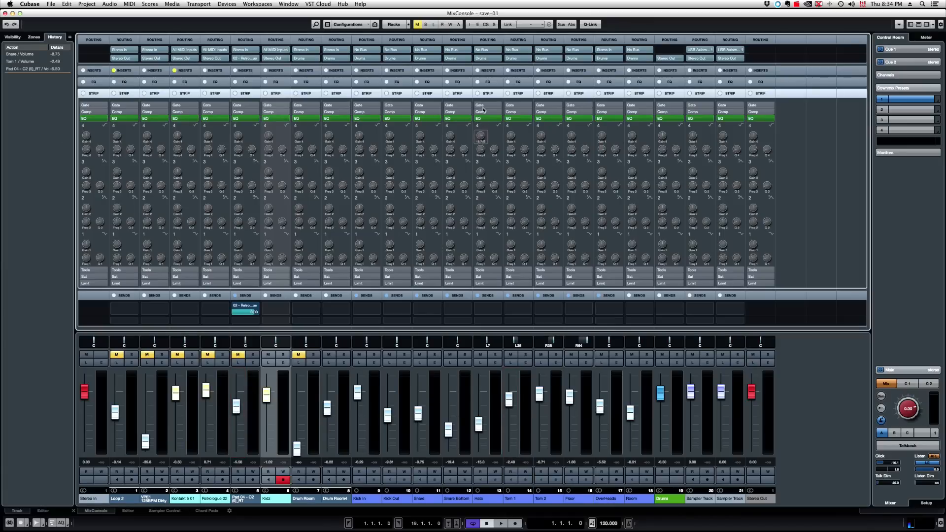
left_click_drag(483, 109, 483, 110)
left_click_drag(359, 150, 359, 188)
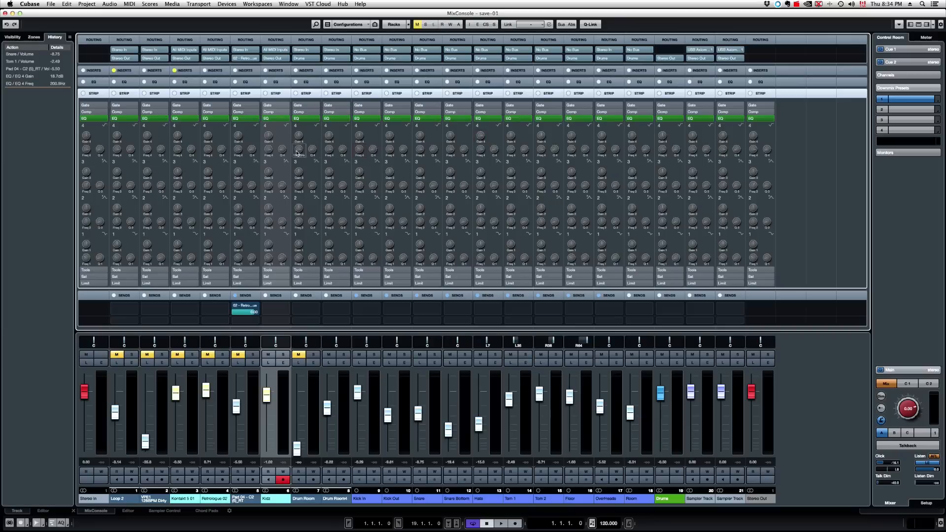
left_click_drag(297, 153, 300, 175)
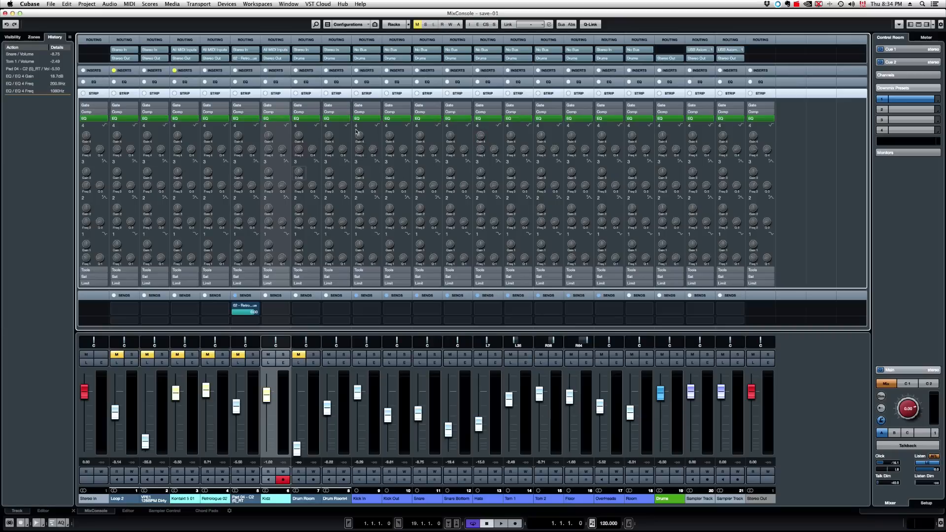
Step: Insert a Tube Compressor in the Drum Room channel strip, with input at about 15.8 and attack at about 24.0
left_click(306, 94)
left_click(306, 94)
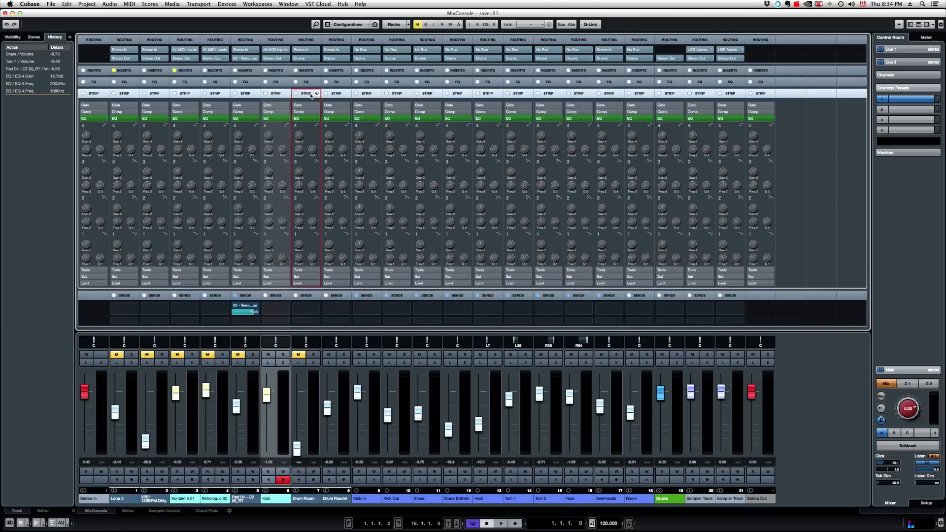
left_click(307, 112)
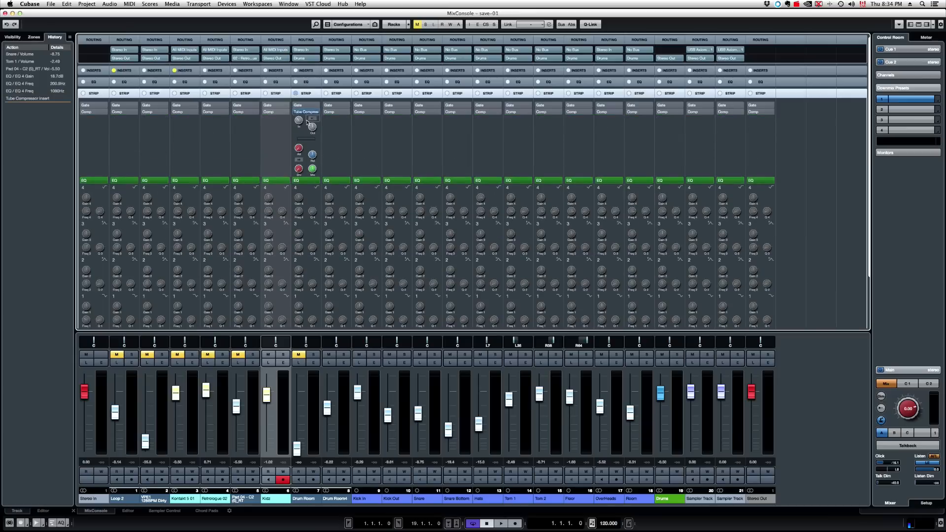
left_click_drag(299, 120, 299, 101)
left_click_drag(297, 151, 301, 134)
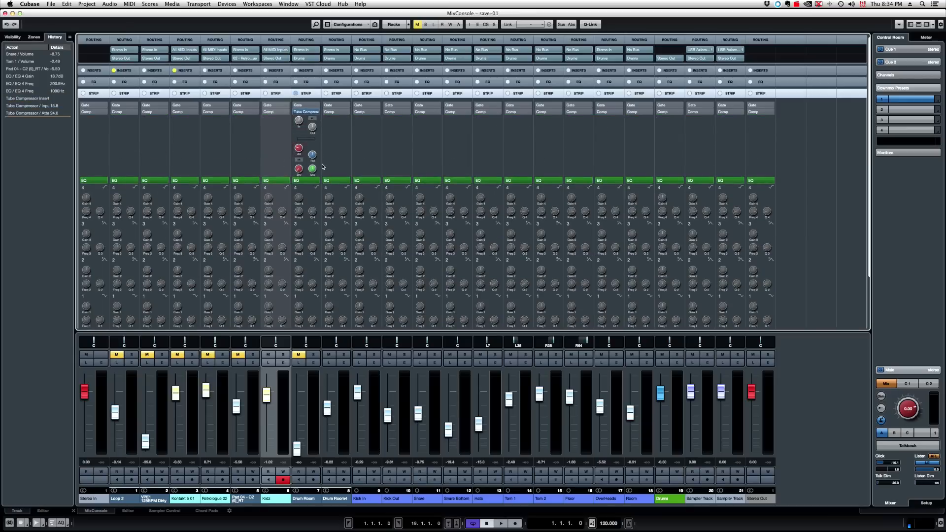
Step: Replace Drum Room's compressor with VintageCompressor, setting attack to about 21.0 and input to about -11.9
left_click(316, 118)
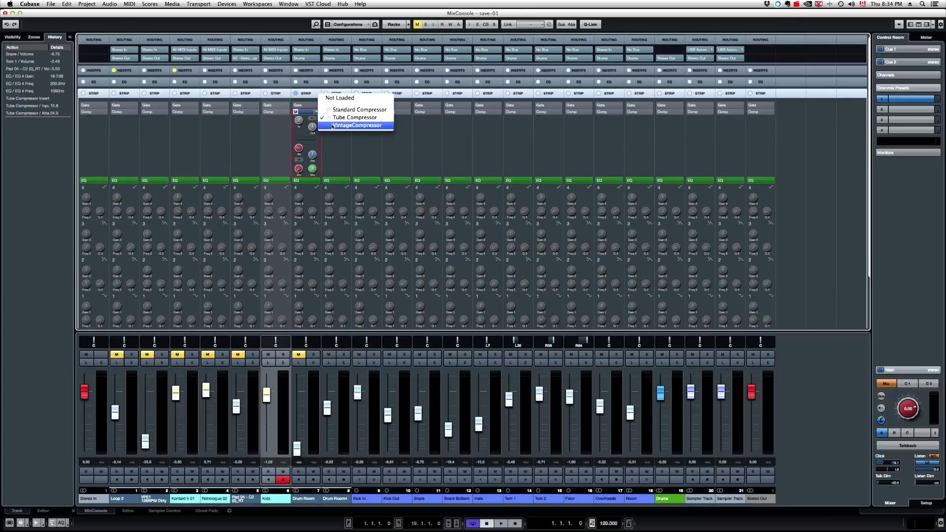
left_click(333, 126)
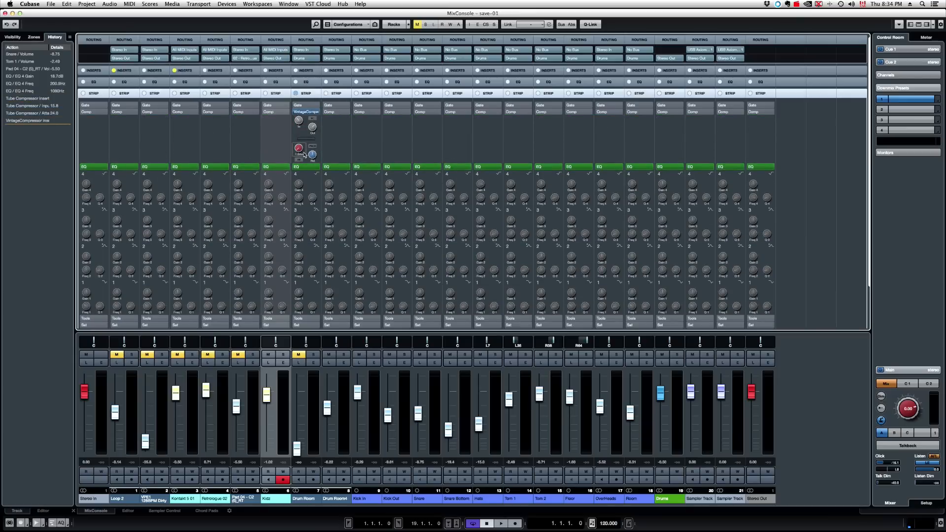
left_click_drag(300, 149, 297, 130)
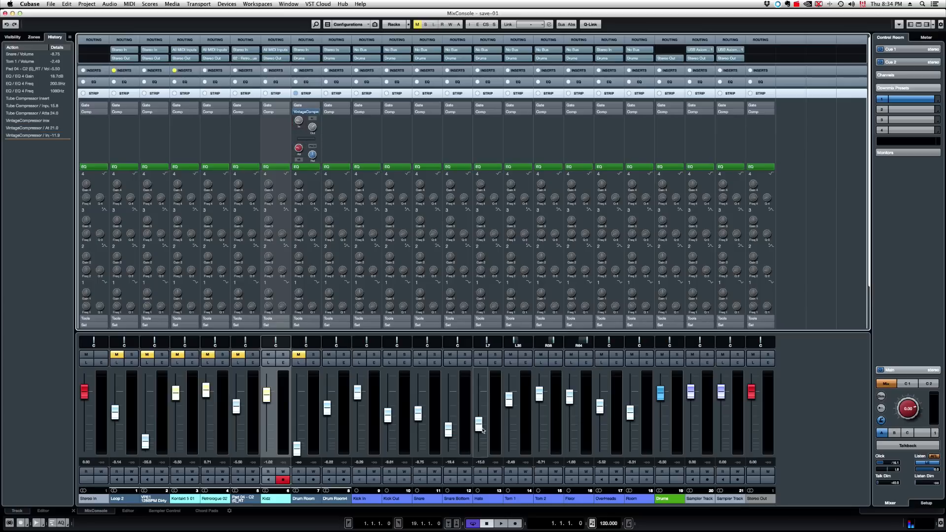
Step: Raise the Hats volume to about -1.24 and lower the Floor volume to about -15.8
left_click_drag(482, 431, 482, 400)
left_click_drag(570, 398, 571, 427)
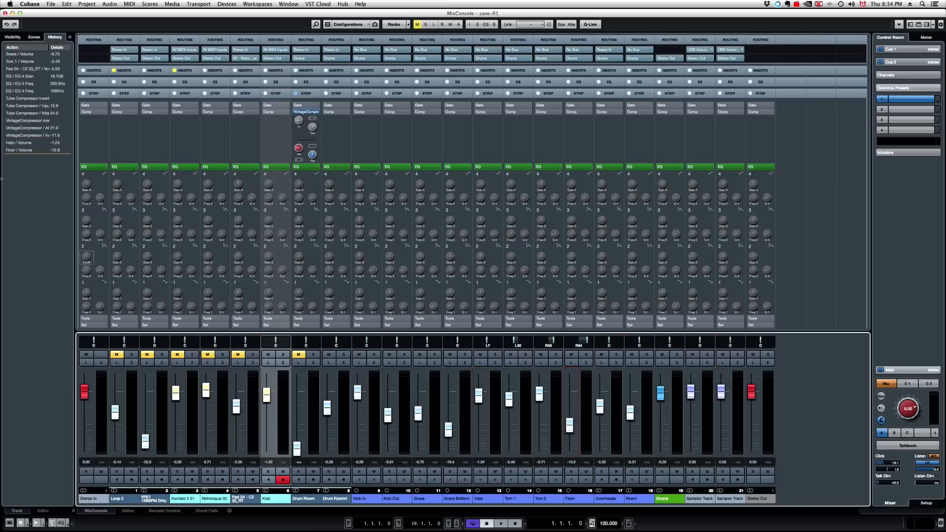
Step: Step back through the MixConsole History to the Tube Compressor attack change, and restore the actions up to the Hats volume change
left_click(19, 143)
left_click(20, 136)
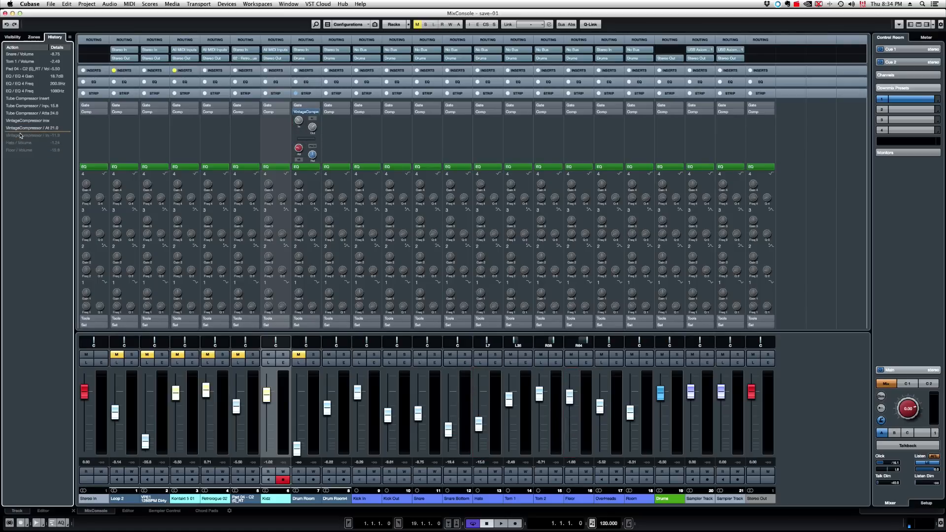
left_click(19, 128)
left_click(19, 124)
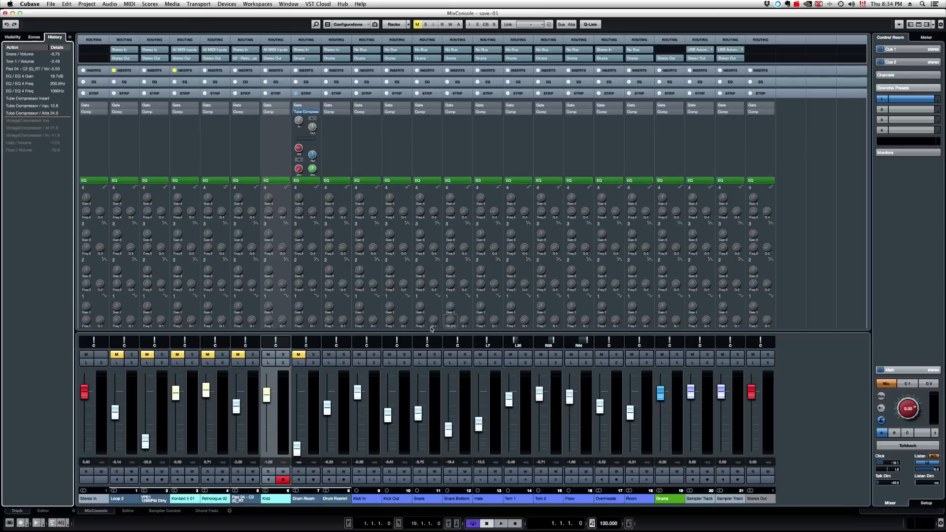
left_click(20, 150)
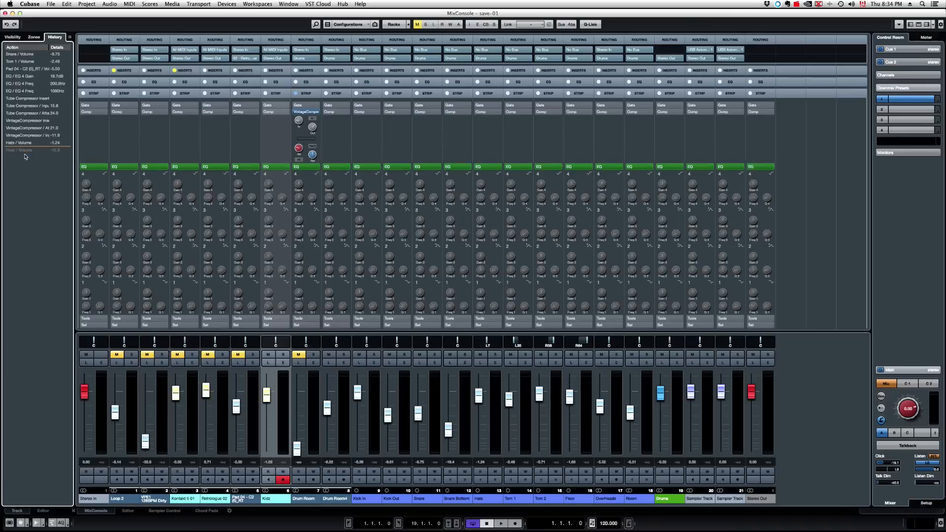
Step: Restore the Floor volume change in the MixConsole History, and lower Kontakt 5 01 to about -5.10 and Retrologue 02 to about -6.90
left_click(24, 150)
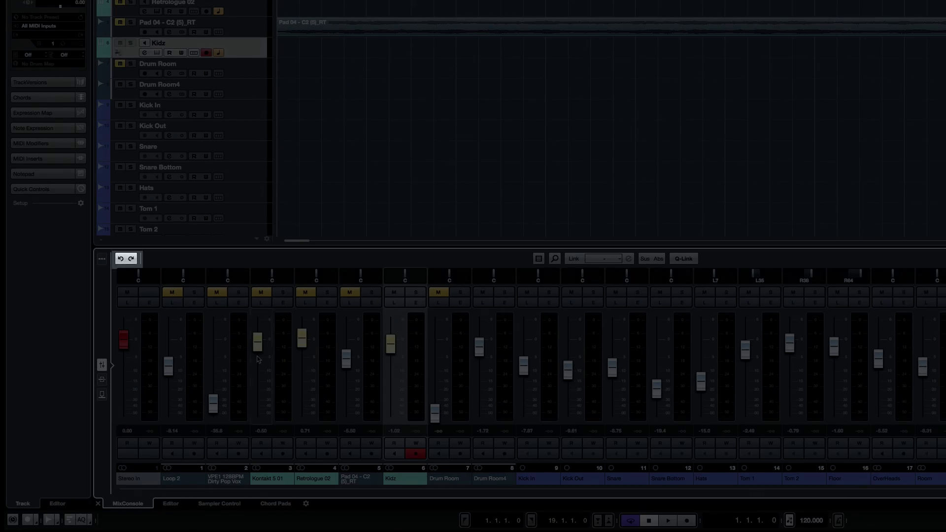
mouse_move(236, 361)
left_mouse_down()
mouse_move(236, 374)
mouse_move(249, 372)
left_mouse_up()
left_click_drag(292, 346, 292, 370)
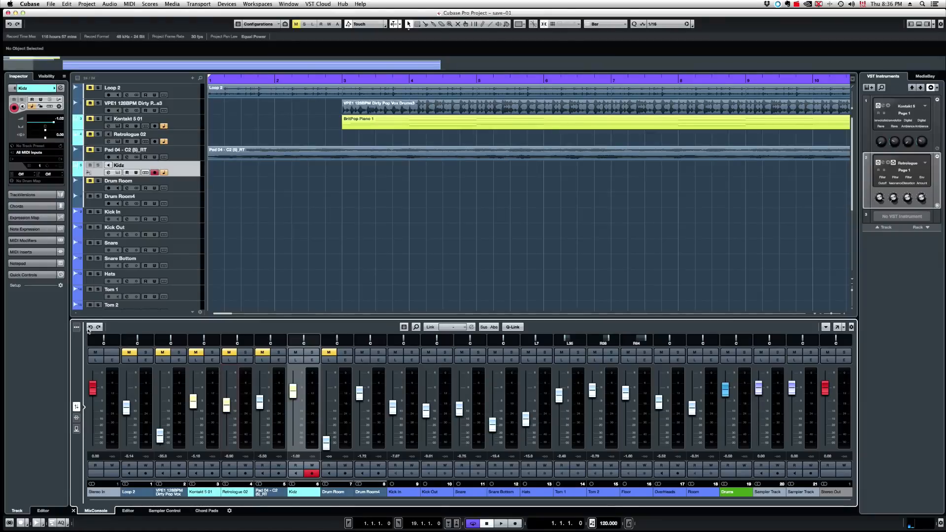
Step: Undo and redo the last two fader changes from the lower-zone MixConsole
left_click(117, 268)
left_click(91, 327)
left_click(98, 327)
left_click(99, 327)
Step: Open the Frequency EQ insert of the Loop 2 track and boost band 6 in stereo mode to 24.0 dB at 3.53 kHz
left_click(189, 90)
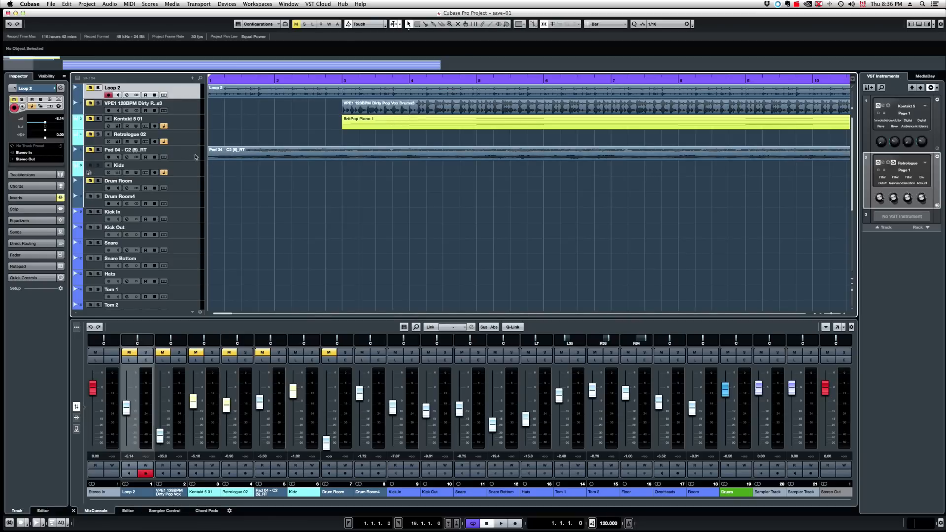
key("F3")
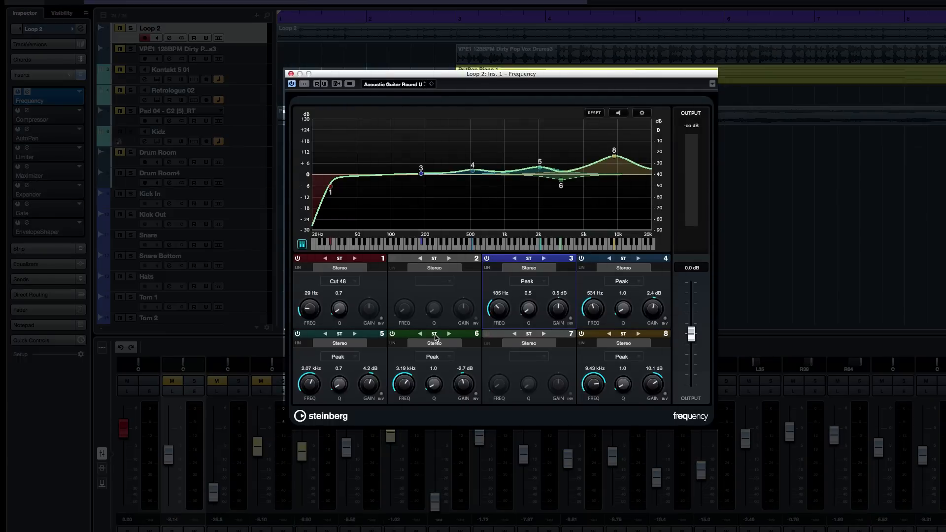
left_click(449, 335)
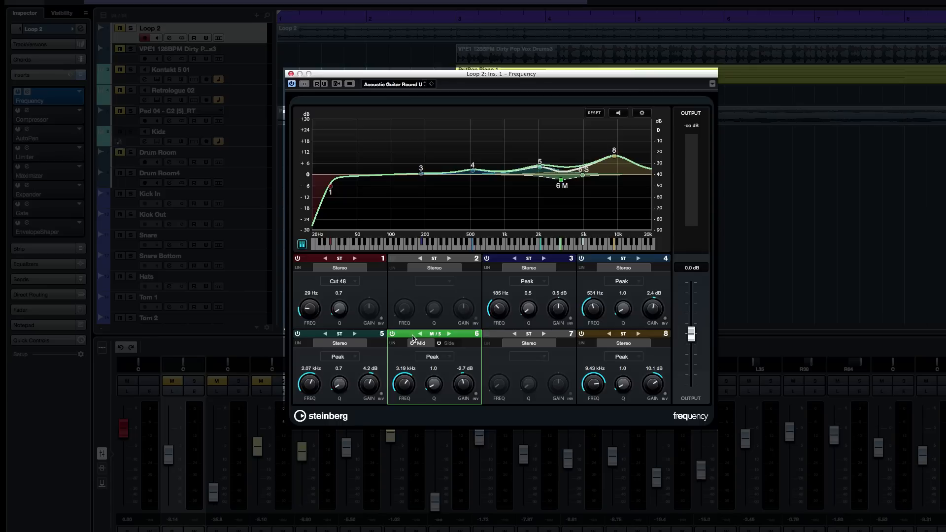
left_click(420, 334)
left_click(420, 335)
left_click_drag(561, 180, 566, 124)
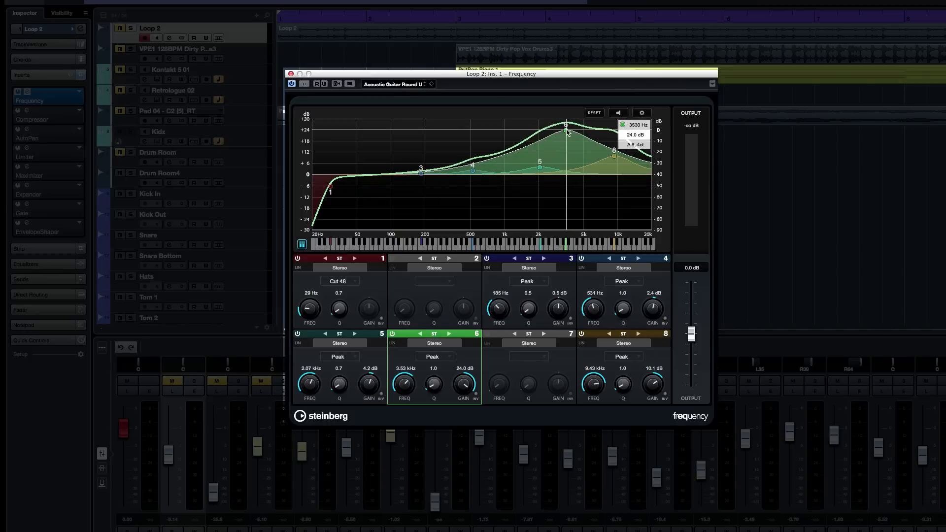
Step: Switch band 6 to L/R processing, cutting the left channel to about -12.5 dB and boosting the right channel near 3.8 kHz
left_click(421, 334)
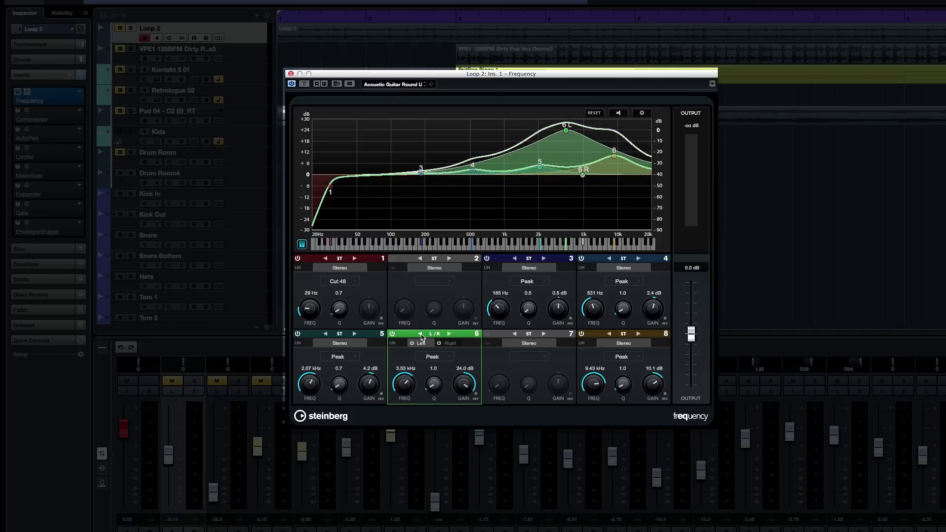
left_click_drag(566, 130, 568, 221)
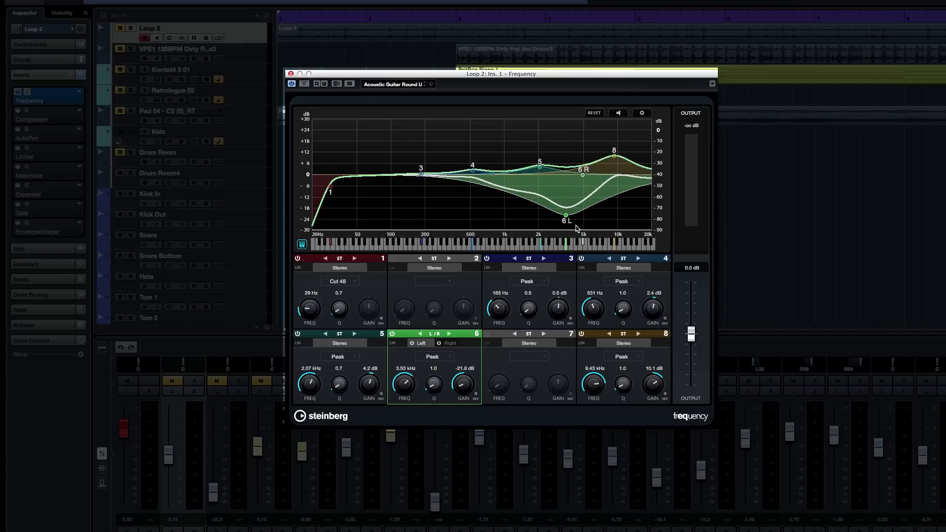
left_click_drag(568, 221, 568, 218)
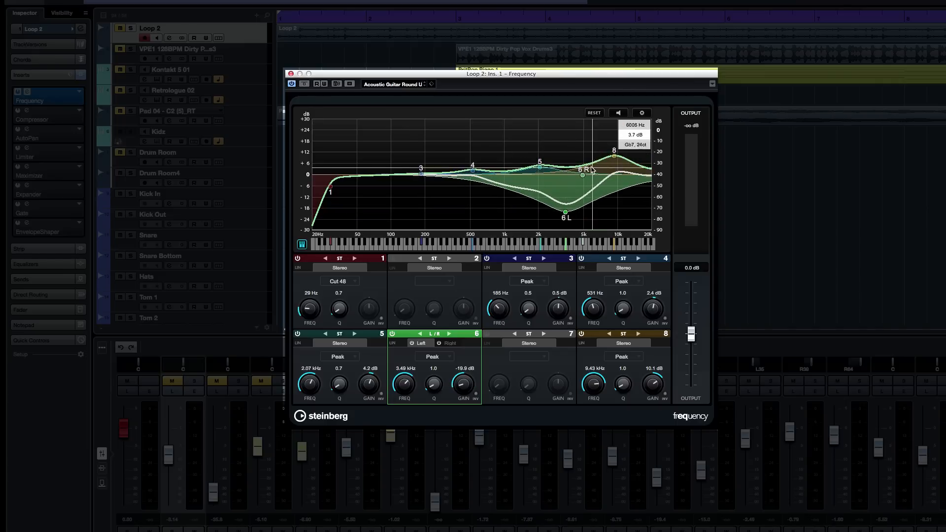
left_click_drag(583, 176, 571, 133)
left_click_drag(565, 214, 570, 198)
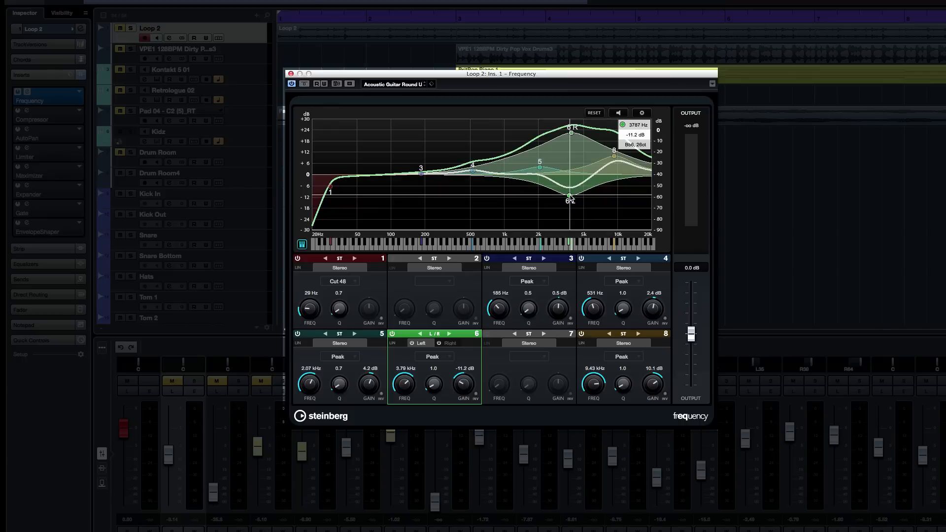
Step: Switch band 6 to M/S processing, setting mid to about -1.1 dB at 4.27 kHz and reducing the side boost
left_click(449, 334)
left_click(449, 334)
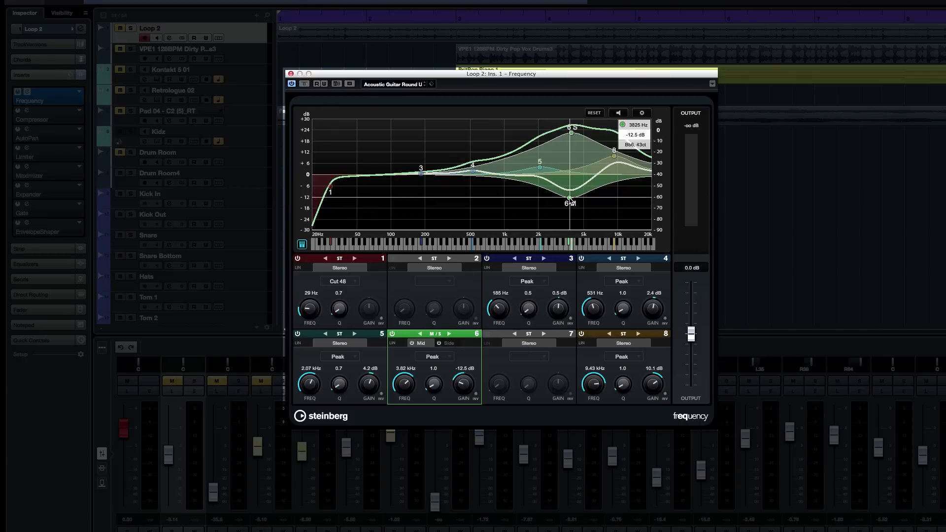
mouse_move(570, 198)
left_mouse_down()
mouse_move(571, 174)
mouse_move(585, 189)
left_mouse_up()
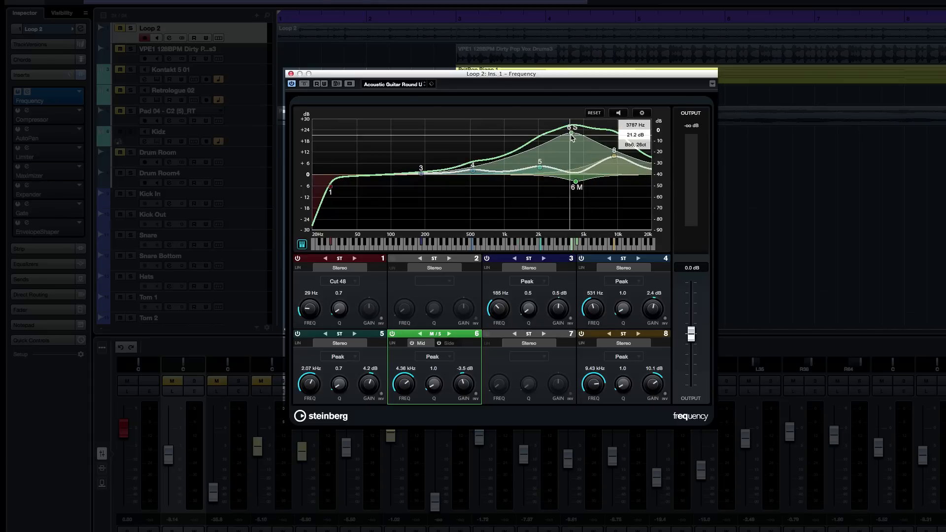
left_click_drag(572, 134, 573, 166)
left_click_drag(576, 182, 575, 177)
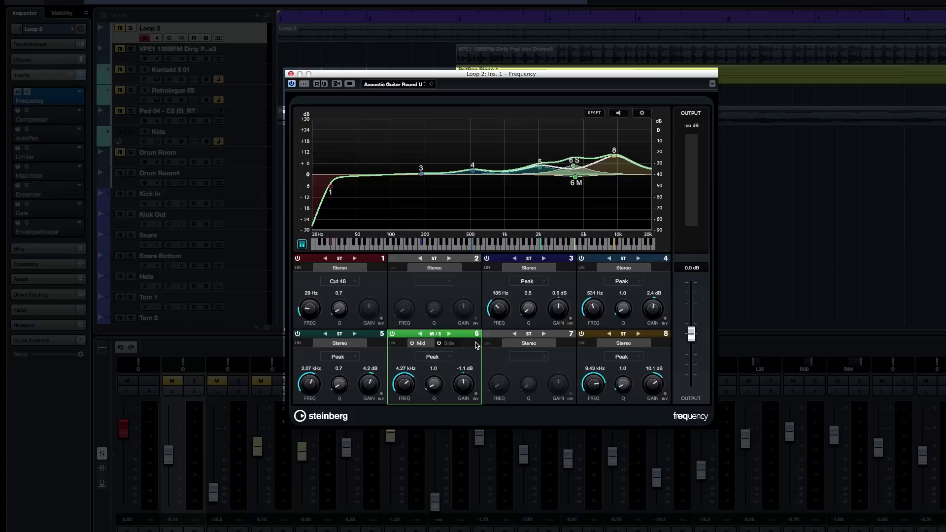
Step: Reset all bands of the Frequency EQ and play Loop 2 from the start of the project
left_click(594, 113)
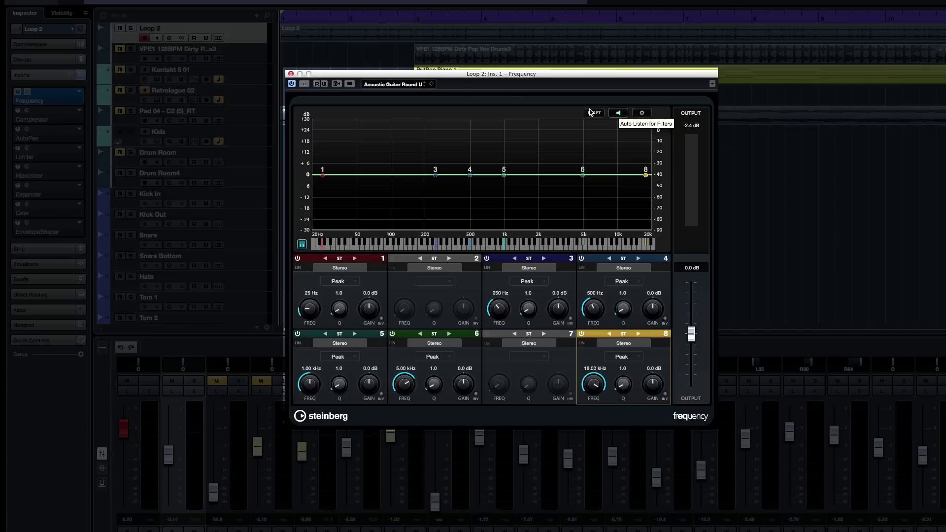
left_click(294, 19)
key("space")
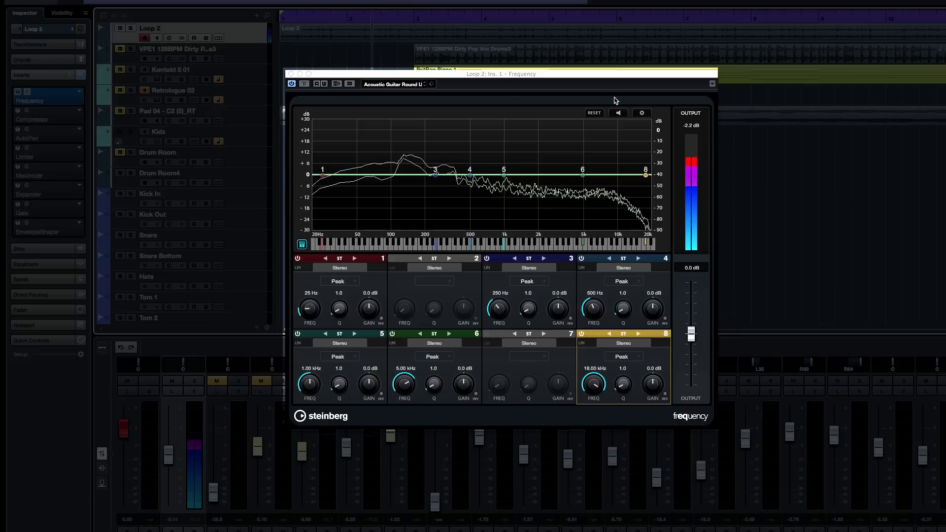
Step: Audition band 6 with Auto Listen for Filters while shifting its point, and reset the EQ bands
left_click(619, 113)
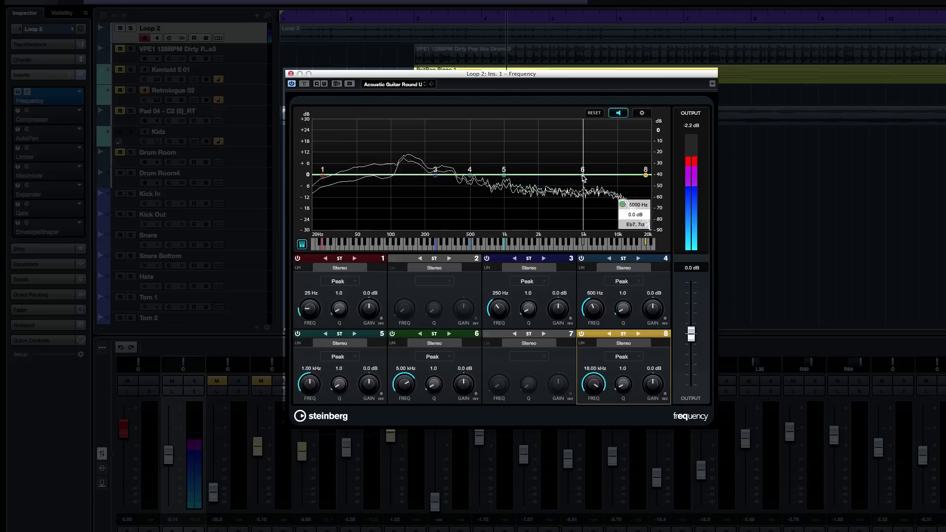
mouse_move(583, 178)
left_mouse_down()
mouse_move(583, 146)
mouse_move(505, 153)
mouse_move(531, 159)
mouse_move(544, 180)
mouse_move(609, 178)
mouse_move(597, 144)
mouse_move(554, 131)
mouse_move(528, 131)
mouse_move(587, 173)
left_mouse_up()
left_click(594, 113)
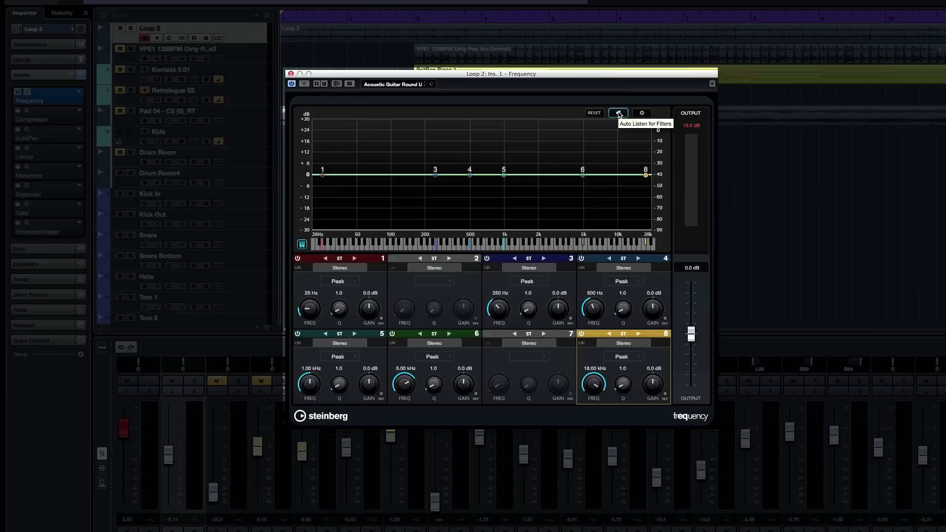
left_click(619, 114)
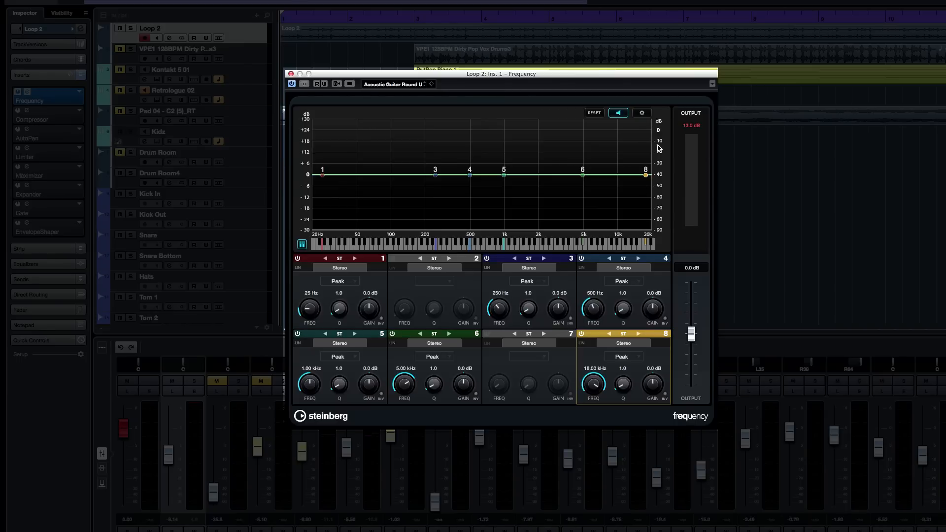
Step: Show the EQ spectrum as a bar graph during playback, and switch it back to the line display
left_click(643, 114)
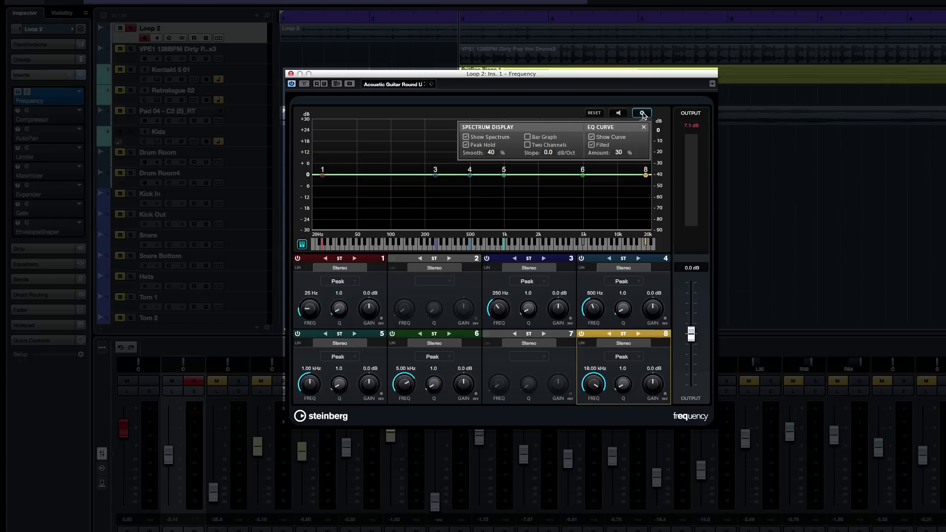
key("space")
left_click(528, 137)
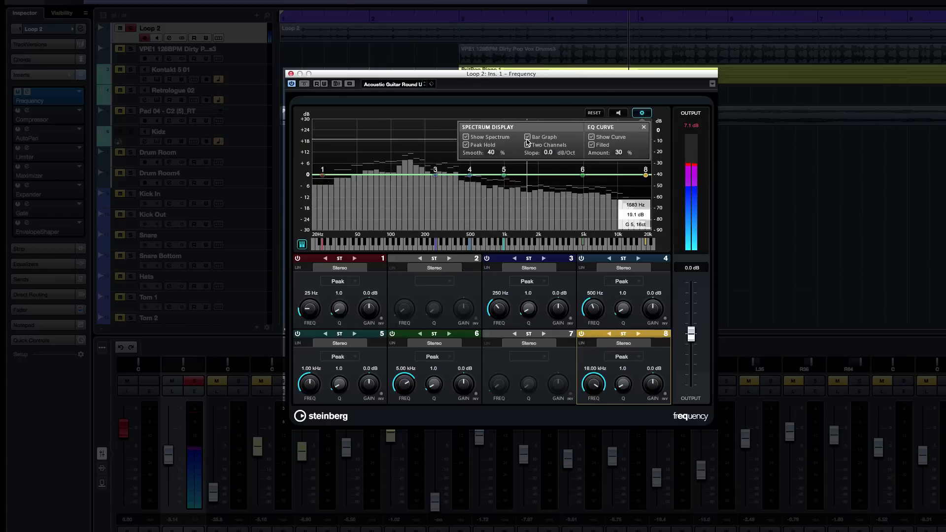
left_click(527, 138)
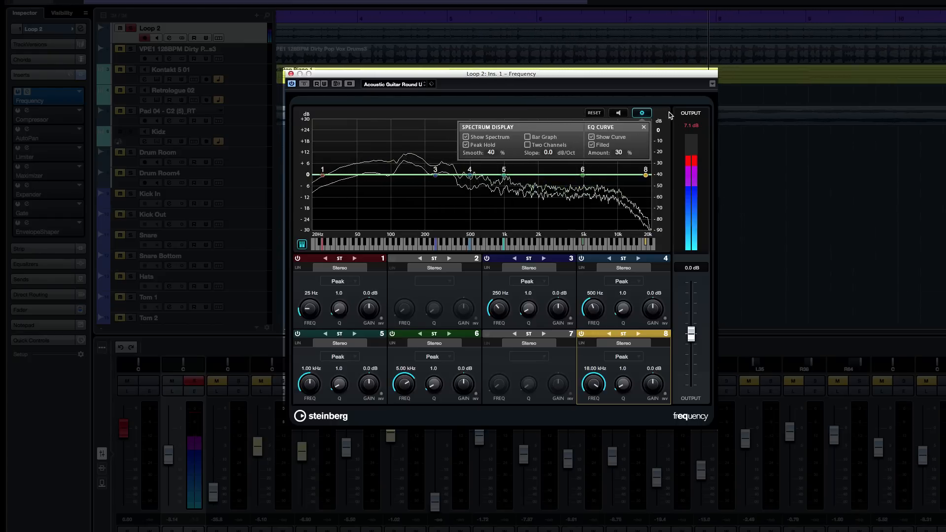
left_click(641, 113)
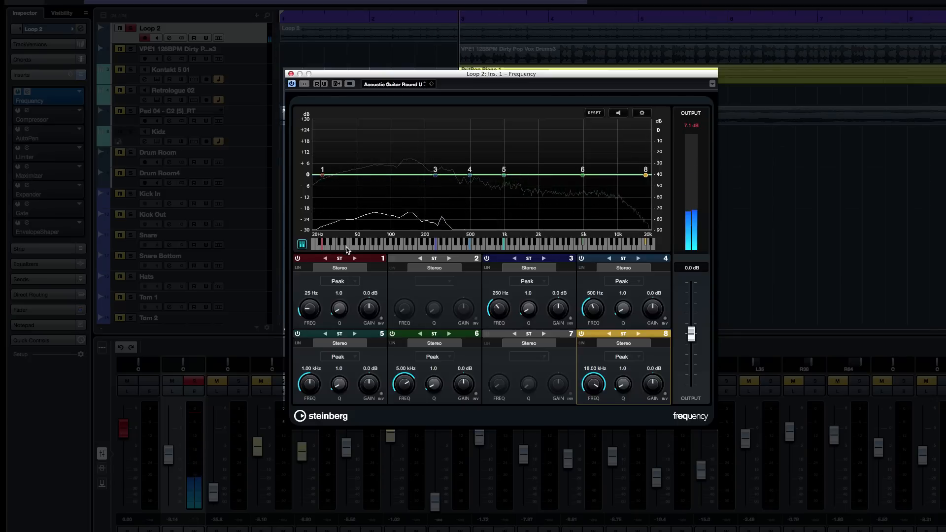
key("space")
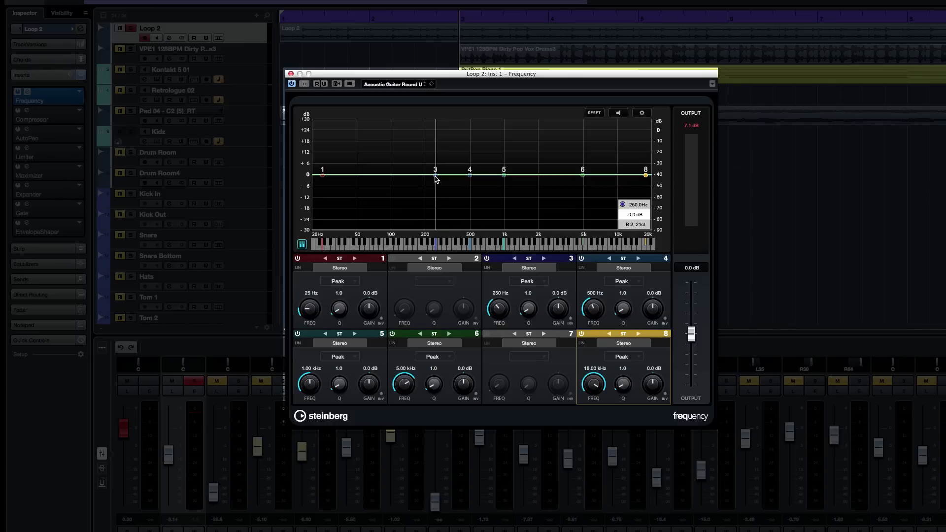
Step: Move band 3 to 215 Hz at -0.3 dB, and hide and show the piano keyboard below the EQ curve
mouse_move(436, 176)
left_mouse_down()
mouse_move(459, 175)
mouse_move(393, 180)
mouse_move(426, 186)
mouse_move(433, 202)
mouse_move(416, 216)
mouse_move(428, 176)
left_mouse_up()
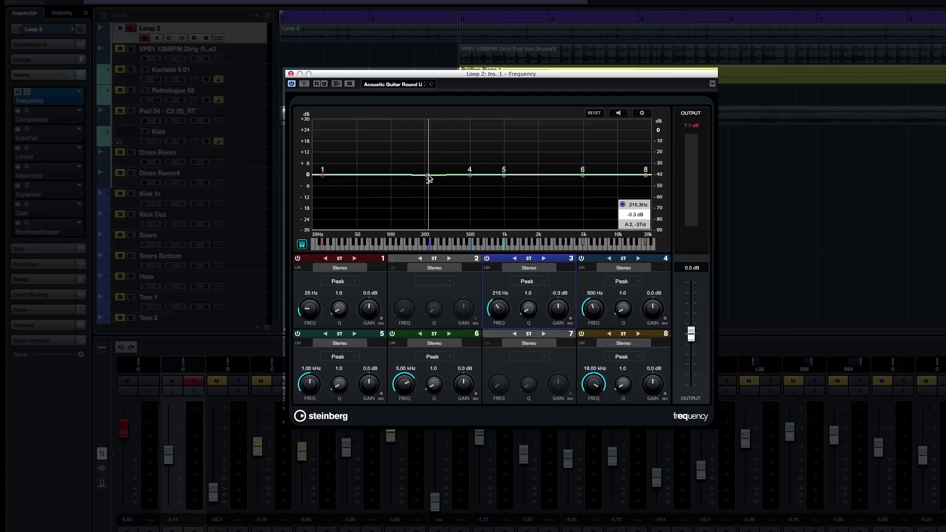
left_click(302, 245)
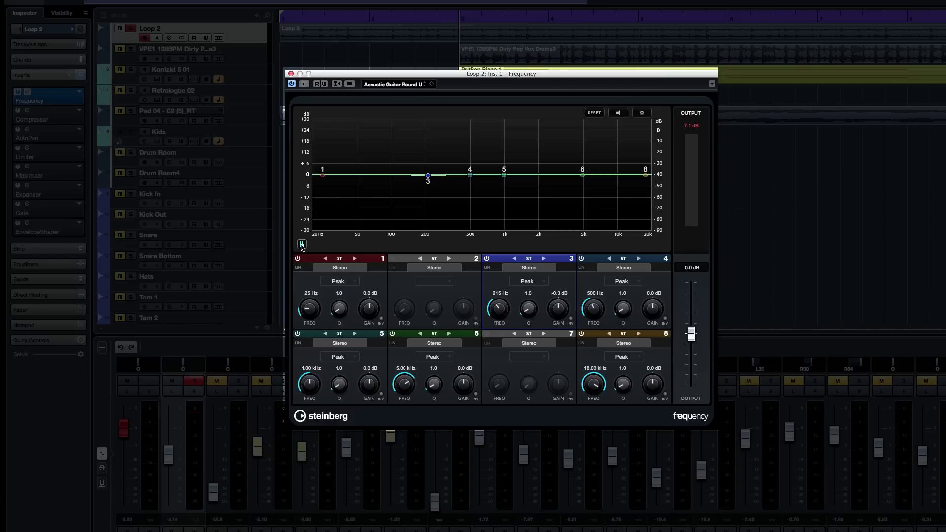
left_click(302, 245)
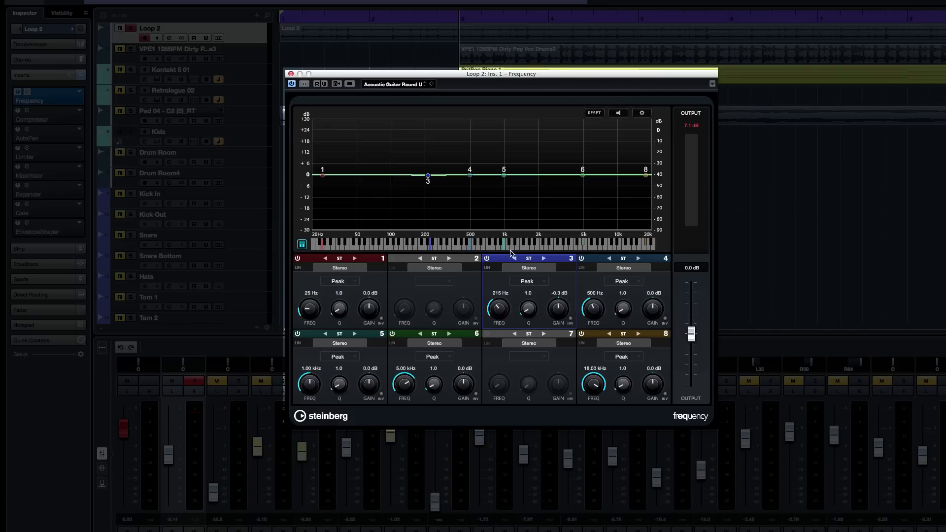
Step: Browse the Frequency EQ's preset list down to the Vox Lead presets without loading one
left_click(385, 85)
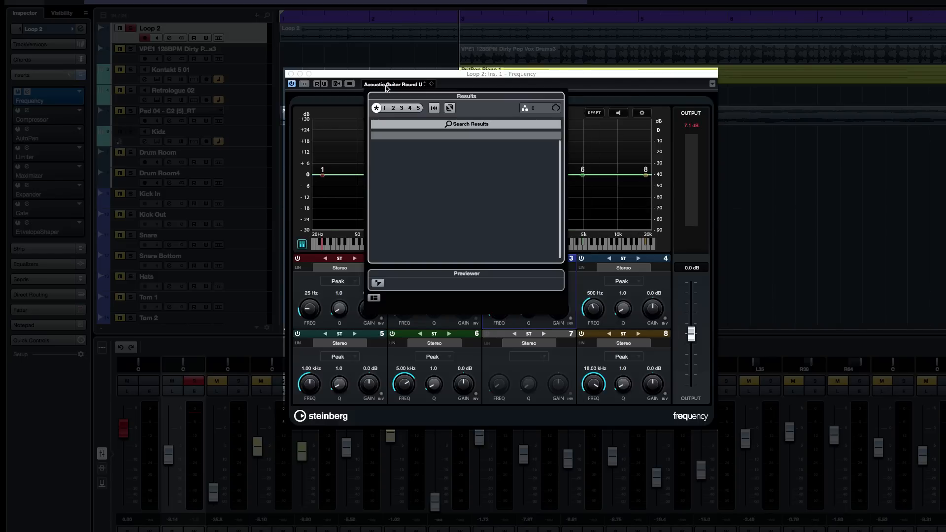
scroll(477, 202, "down", 15)
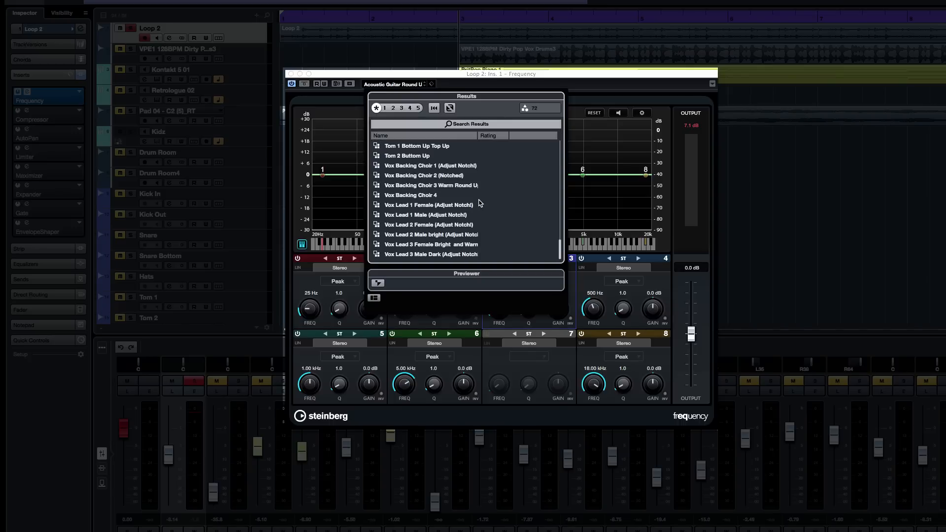
left_click(492, 77)
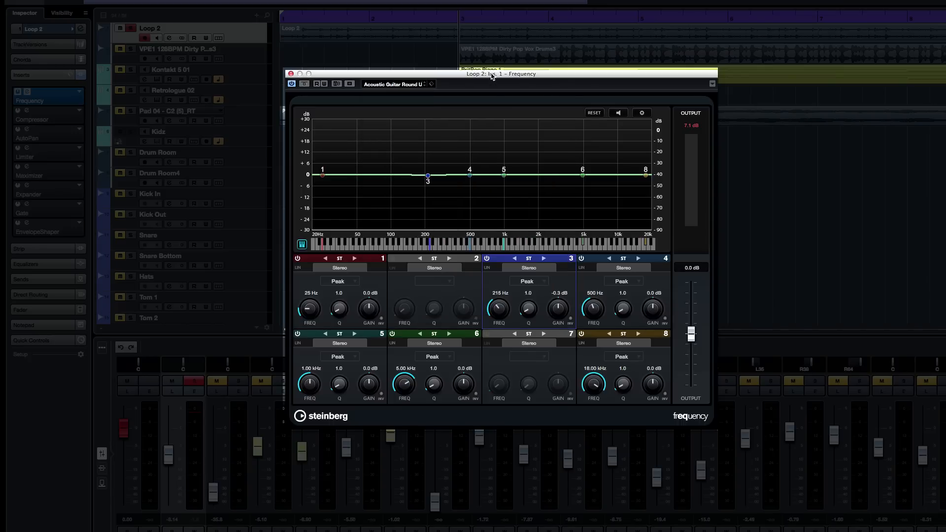
Step: Toggle linear phase processing on bands 5 and 6 of the Frequency EQ
left_click(298, 344)
left_click(393, 343)
left_click(392, 344)
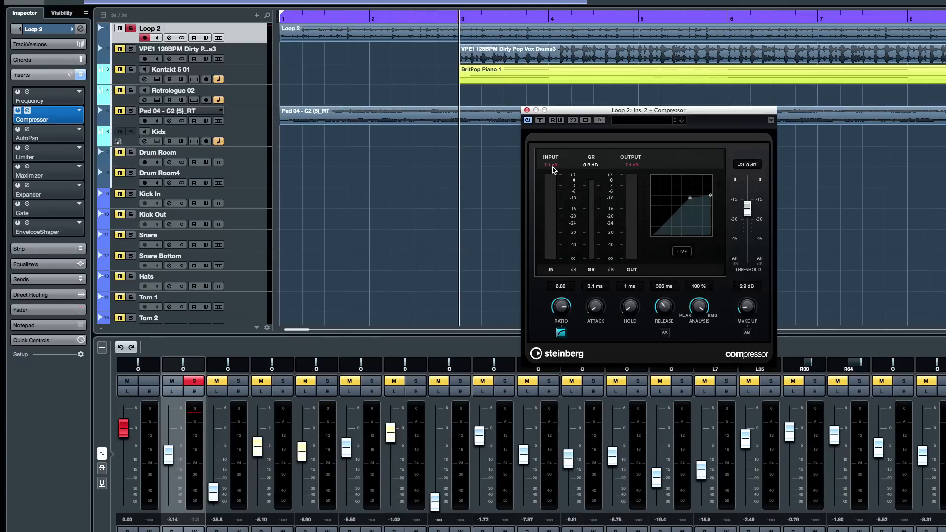
Step: Activate Loop 2's Limiter insert, open it, and arrange its window side by side with the Compressor
left_click(18, 153)
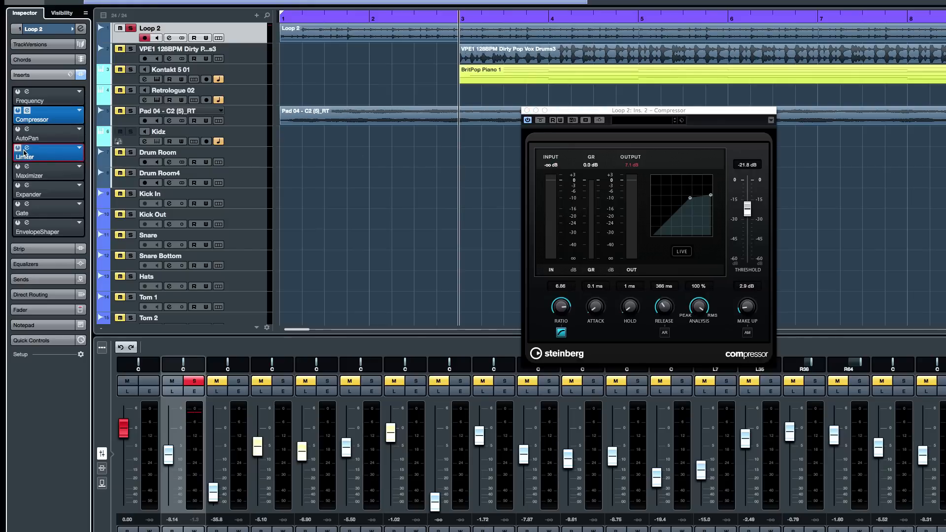
left_click(24, 153)
left_click_drag(466, 96, 364, 79)
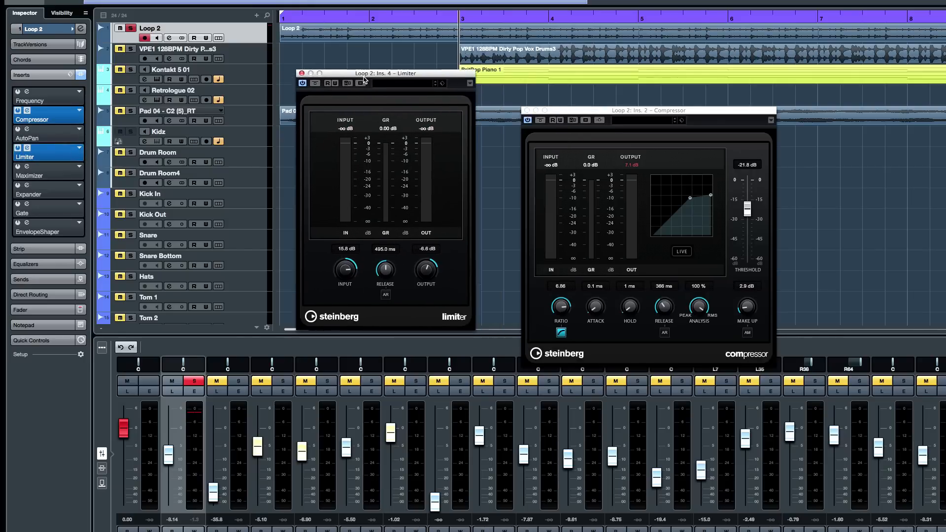
left_click_drag(582, 112, 558, 69)
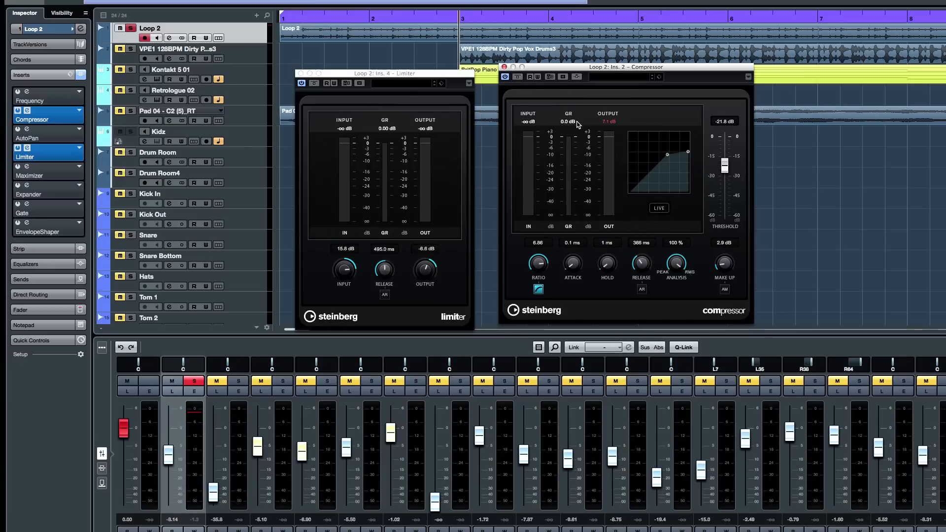
Step: Close the Compressor window, activate and open Loop 2's Expander insert, and place its window beside the Limiter
left_click(504, 66)
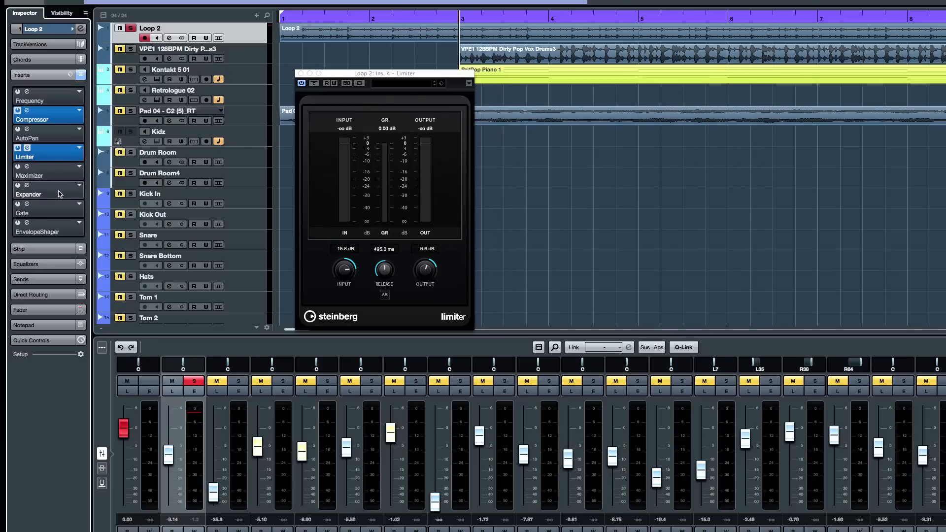
left_click(18, 186)
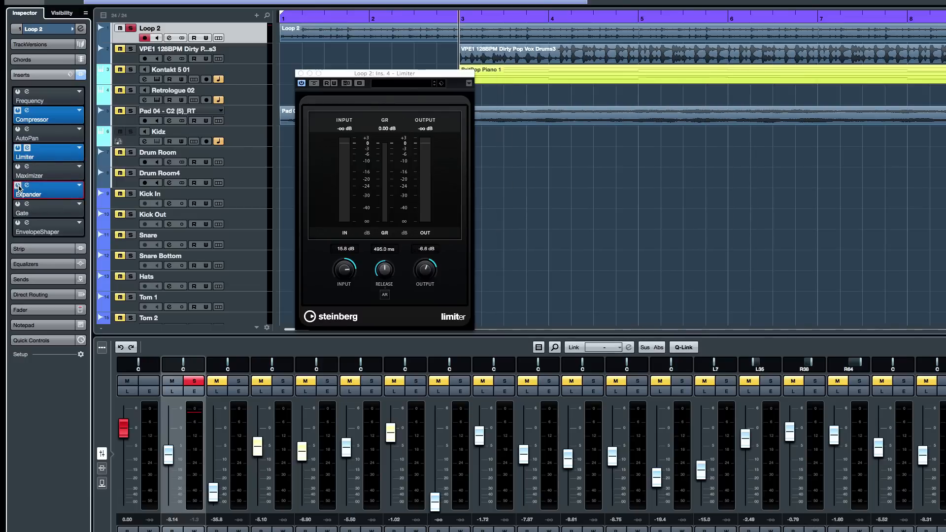
left_click(28, 187)
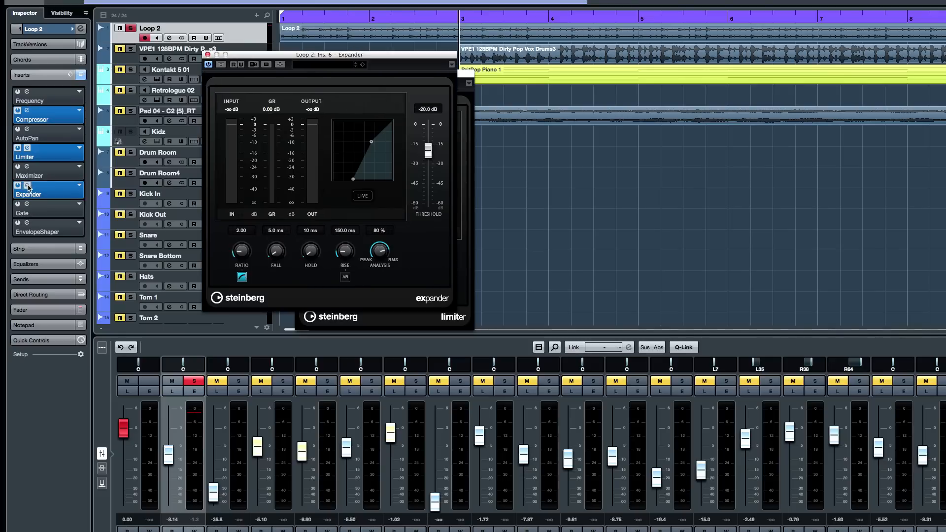
left_click_drag(357, 59, 688, 49)
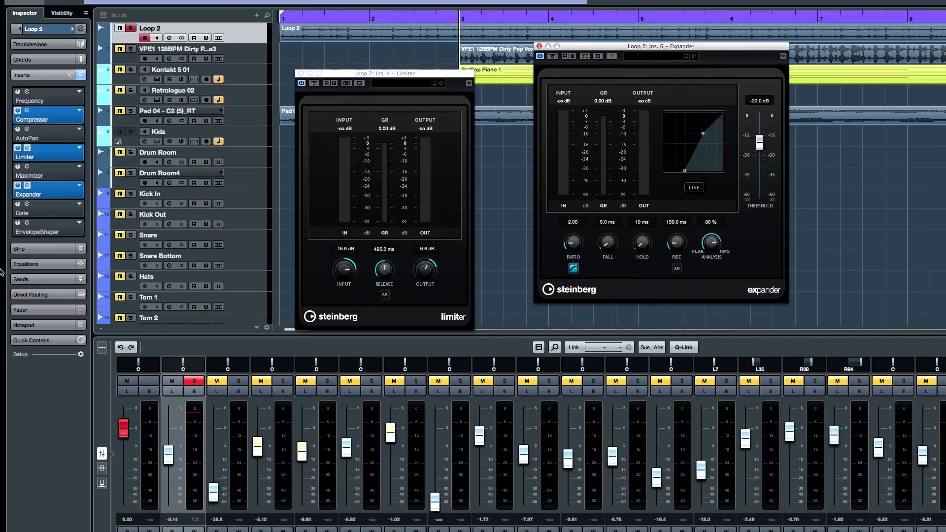
Step: Activate and open Loop 2's Gate insert, and open the EnvelopeShaper window as well
left_click(26, 207)
left_click(27, 206)
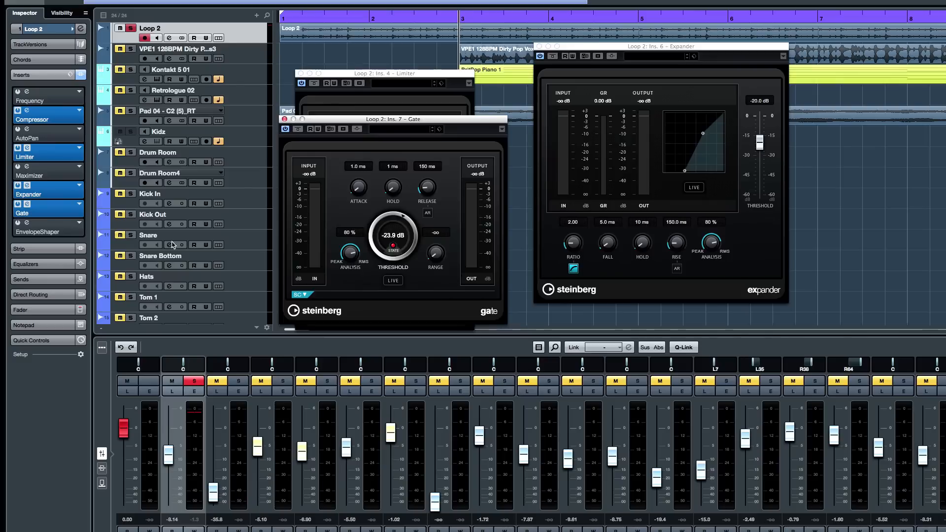
left_click(27, 227)
left_click(27, 224)
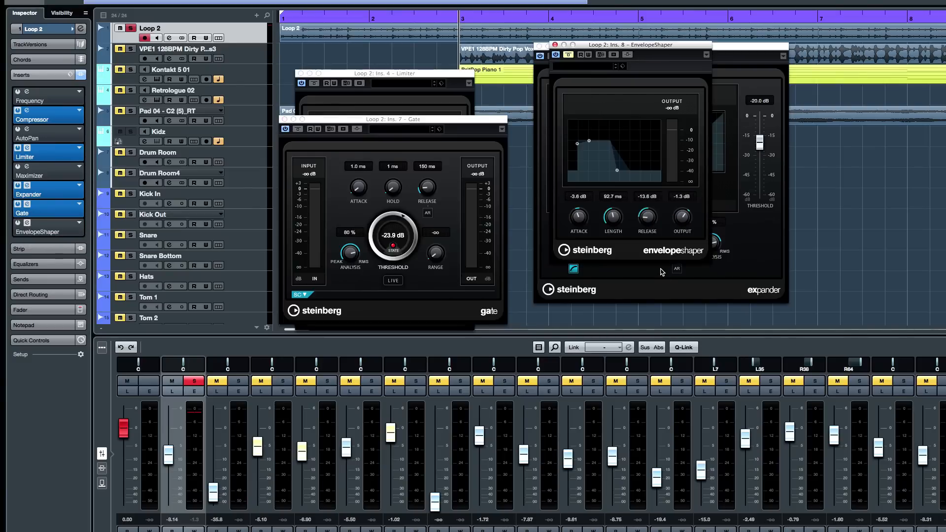
Step: Open and activate Loop 2's Maximizer, switch it to Classic mode and back to Modern, and close its window
left_click(20, 172)
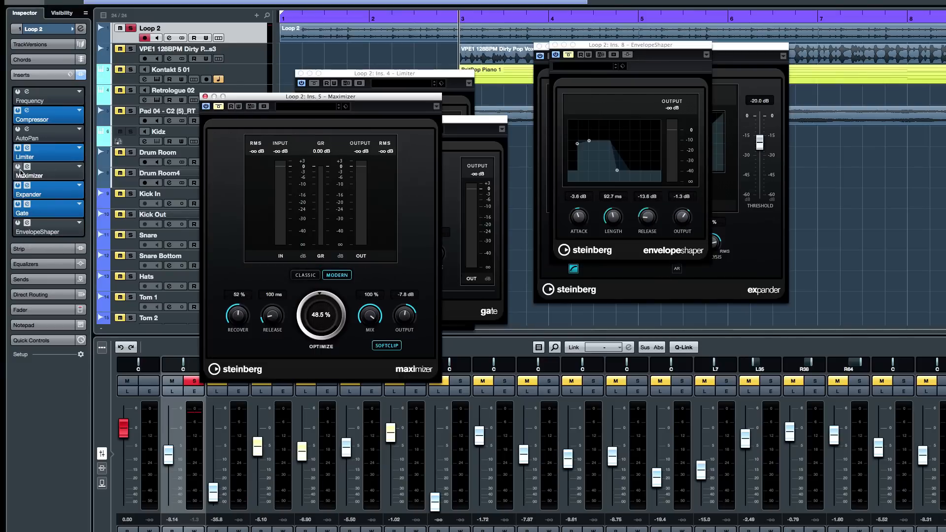
left_click_drag(309, 97, 334, 50)
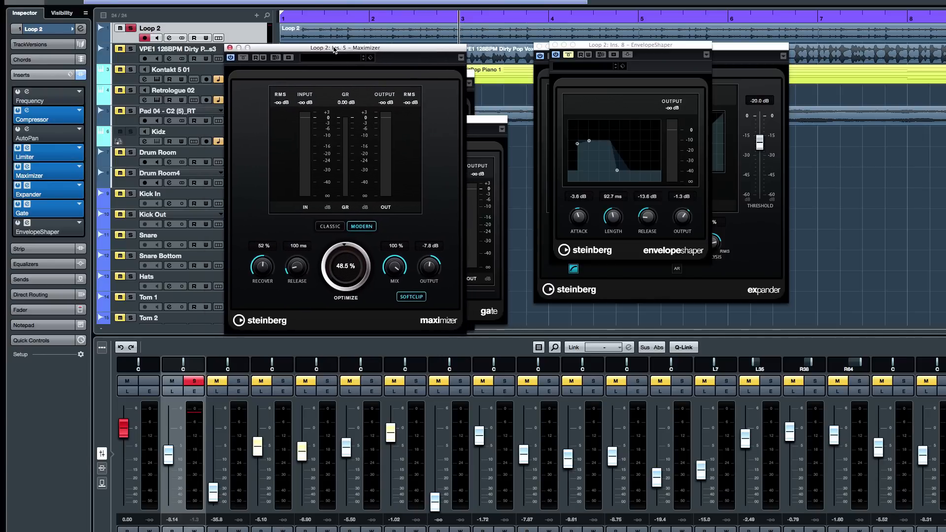
left_click(330, 227)
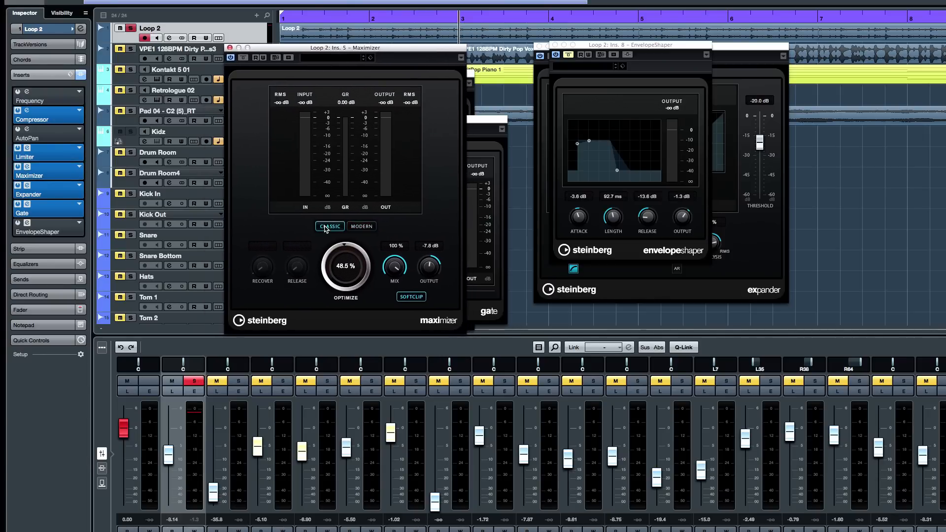
left_click(361, 226)
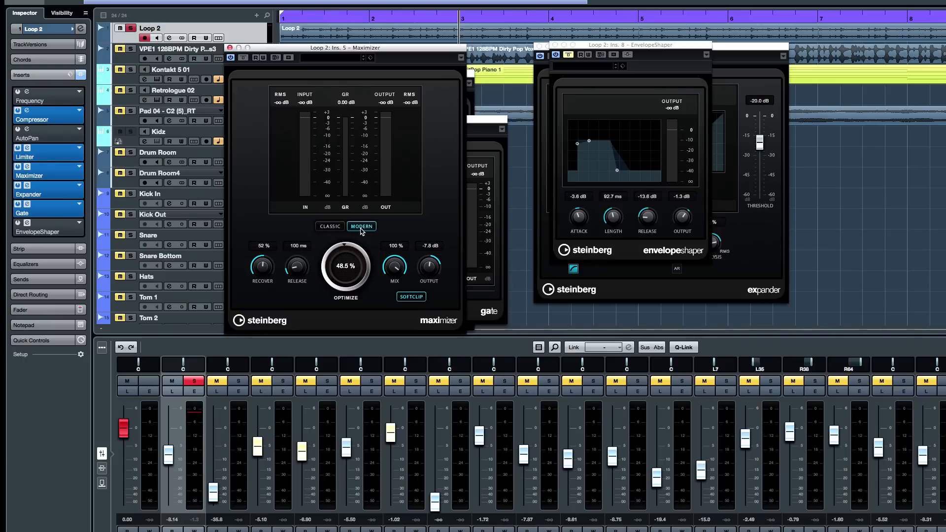
left_click_drag(355, 48, 837, 72)
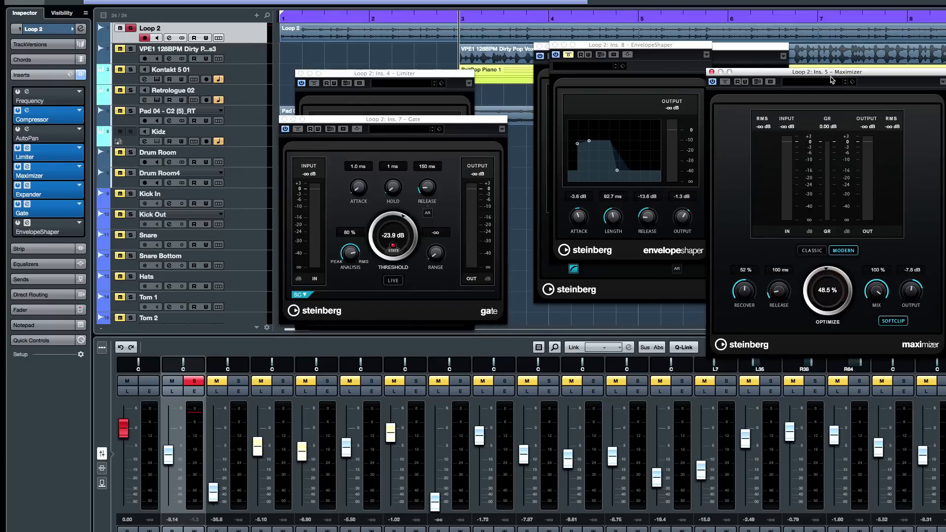
left_click(712, 72)
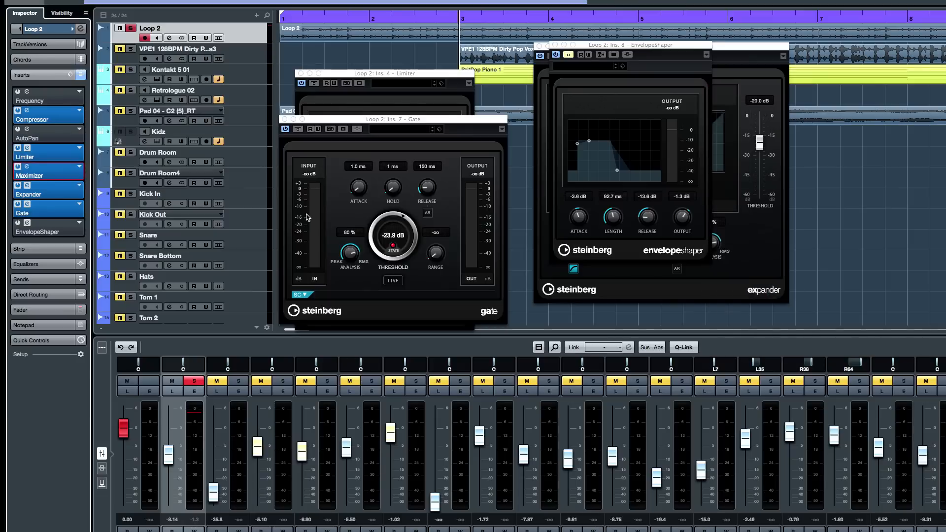
Step: Activate and open Loop 2's AutoPan insert, and close the Gate, Limiter, Expander and EnvelopeShaper windows
left_click(284, 119)
left_click(19, 129)
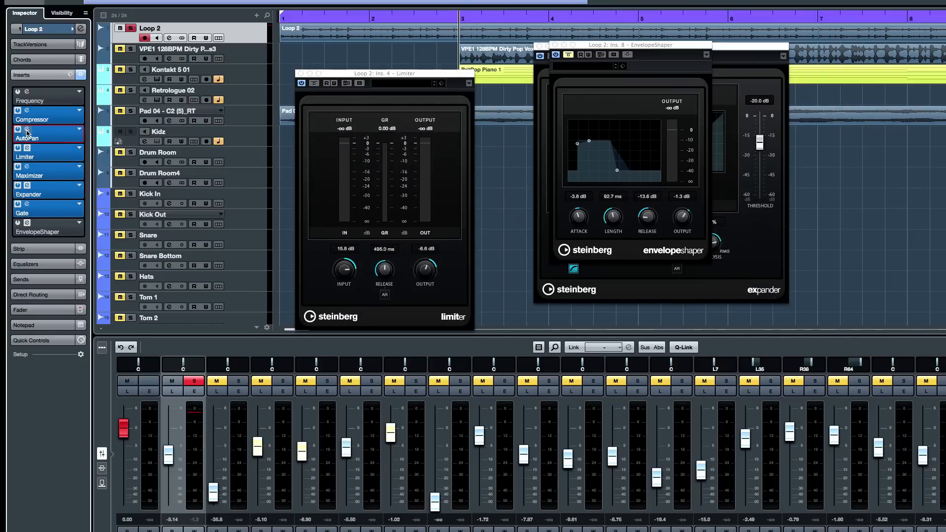
left_click(28, 129)
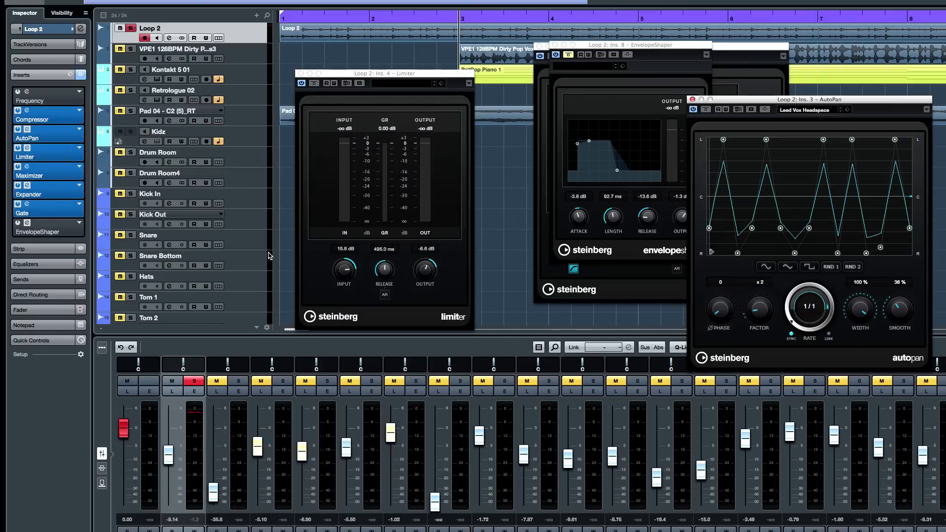
left_click(301, 73)
left_click(539, 45)
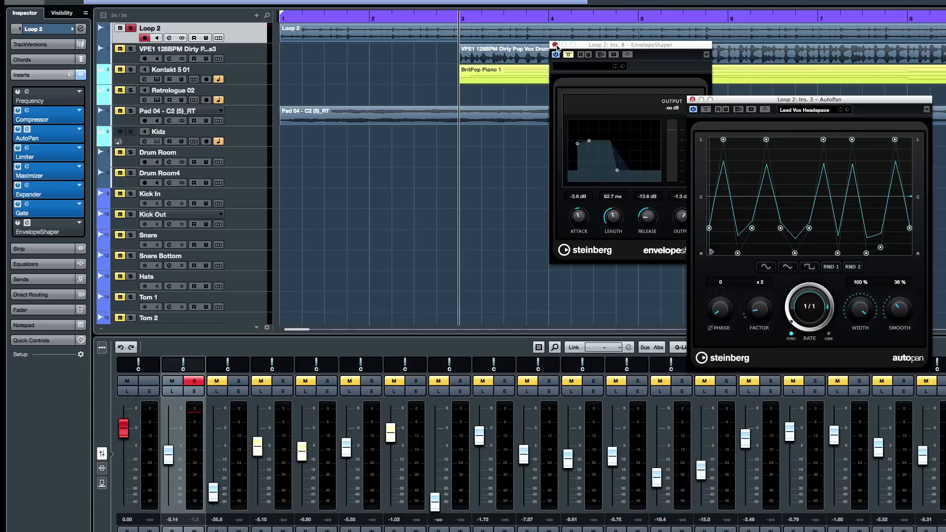
left_click(556, 45)
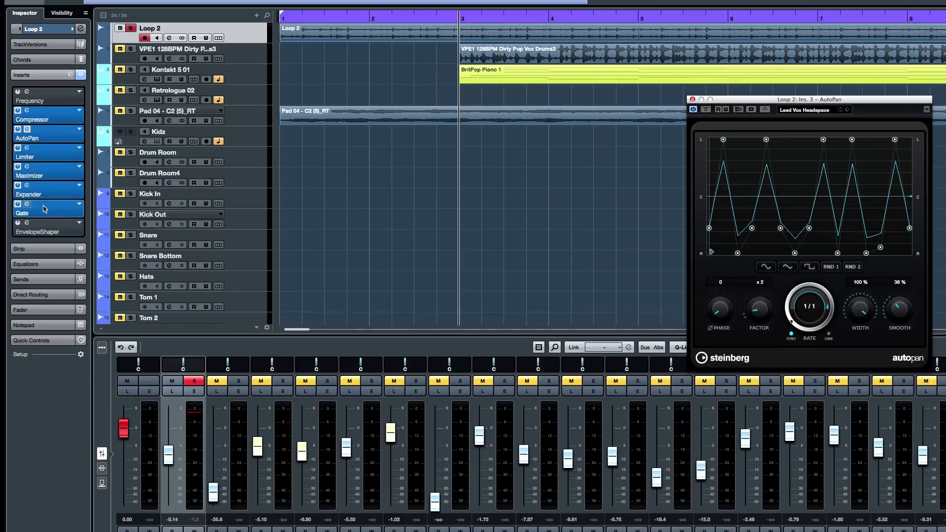
Step: Deactivate all active inserts on Loop 2 except AutoPan
left_click(17, 204)
left_click(17, 185)
left_click(18, 167)
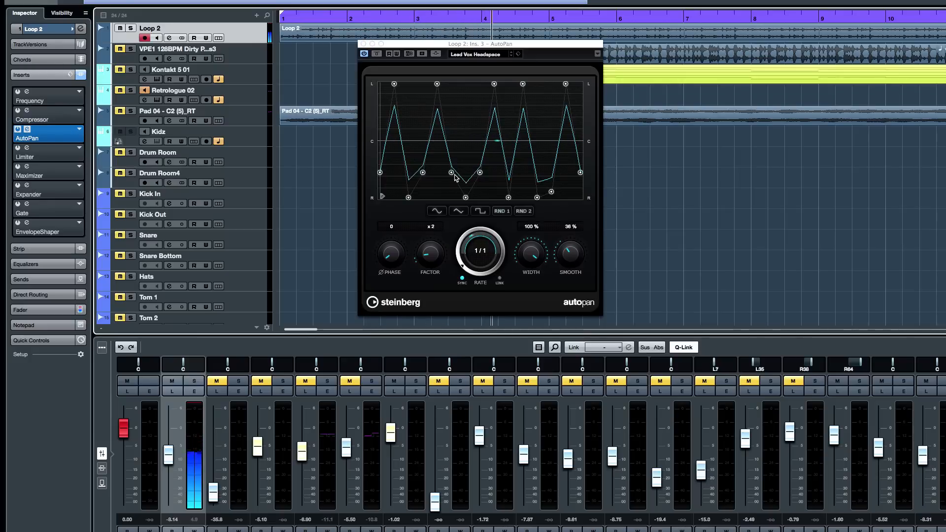
Step: Reshape the middle of AutoPan's panning curve by repositioning several of its points during playback, and stop playback
left_click_drag(451, 172, 479, 185)
left_click_drag(422, 173, 422, 135)
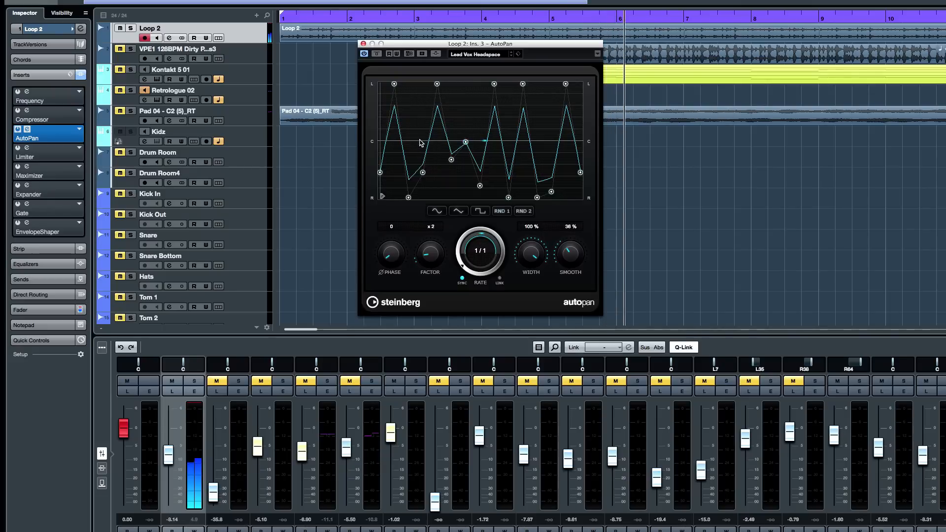
left_click_drag(480, 185, 479, 169)
left_click_drag(509, 197, 512, 127)
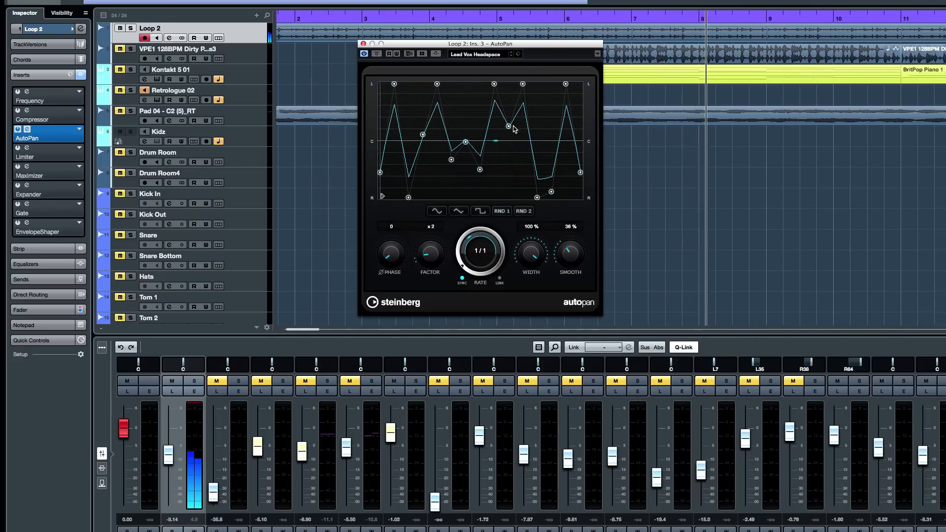
key("space")
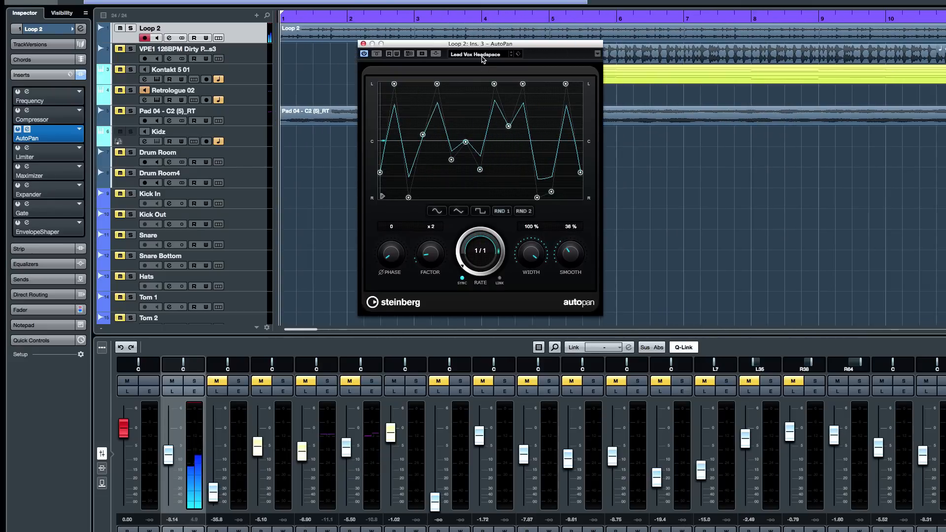
Step: Try the Fast Pan and Electric Guitar Tremely presets in AutoPan
left_click(483, 54)
left_click(505, 145)
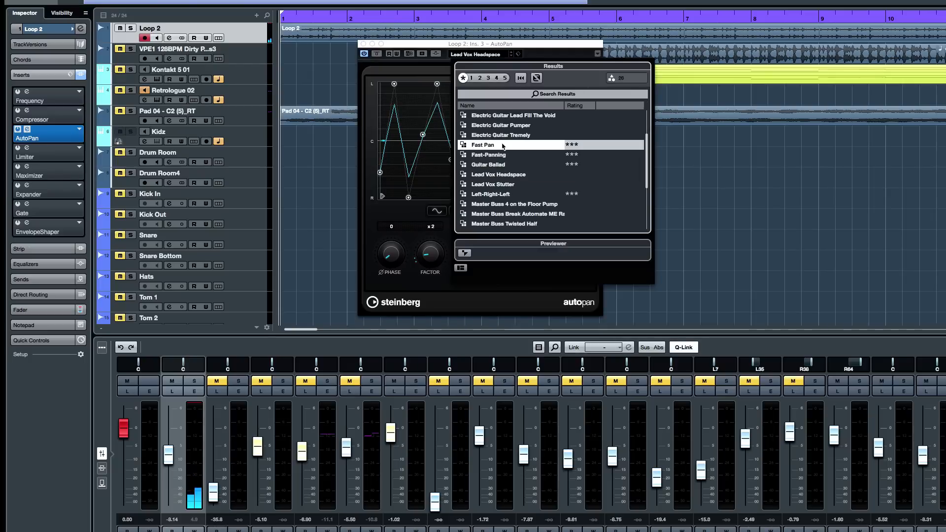
left_click(500, 136)
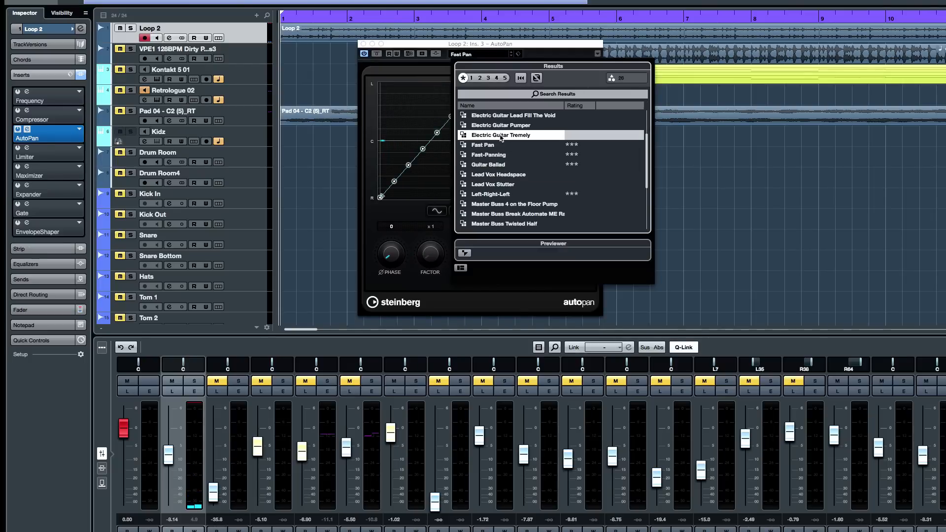
left_click(453, 45)
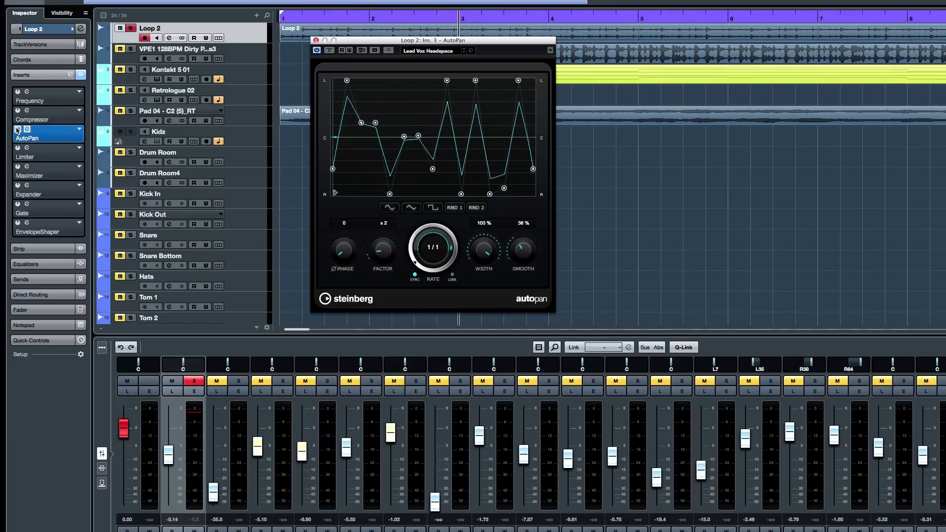
Step: Bypass Loop 2's AutoPan insert and close its window
left_click(22, 133)
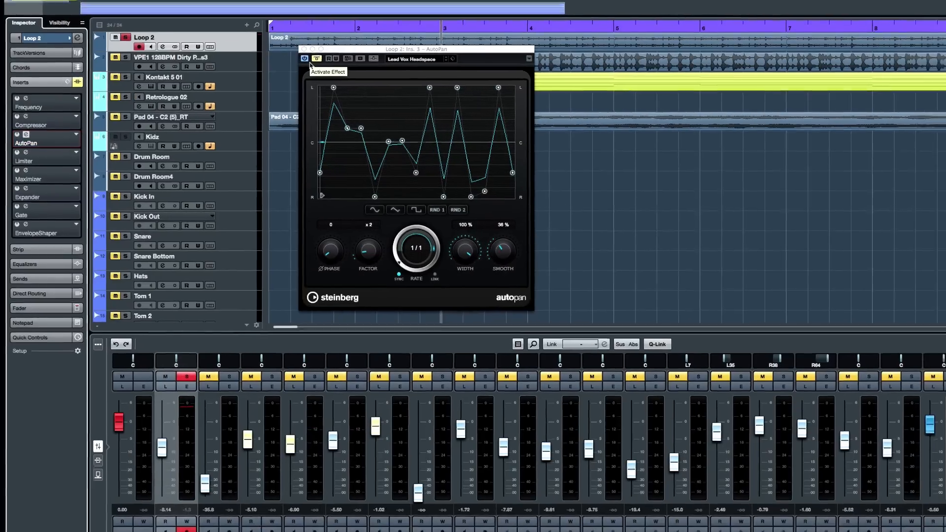
left_click(304, 50)
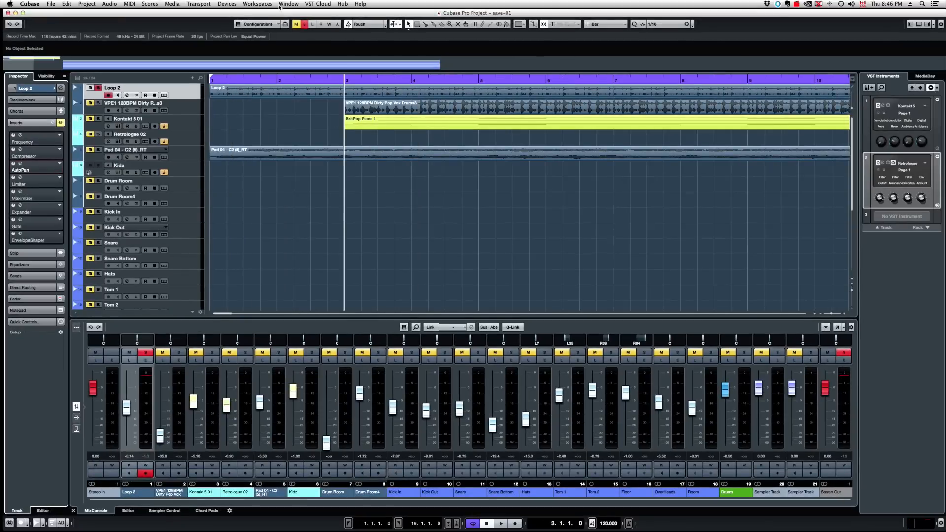
Step: Open the Plug-in Manager, move its window to mid-project, and show the Blacklist
left_click(227, 4)
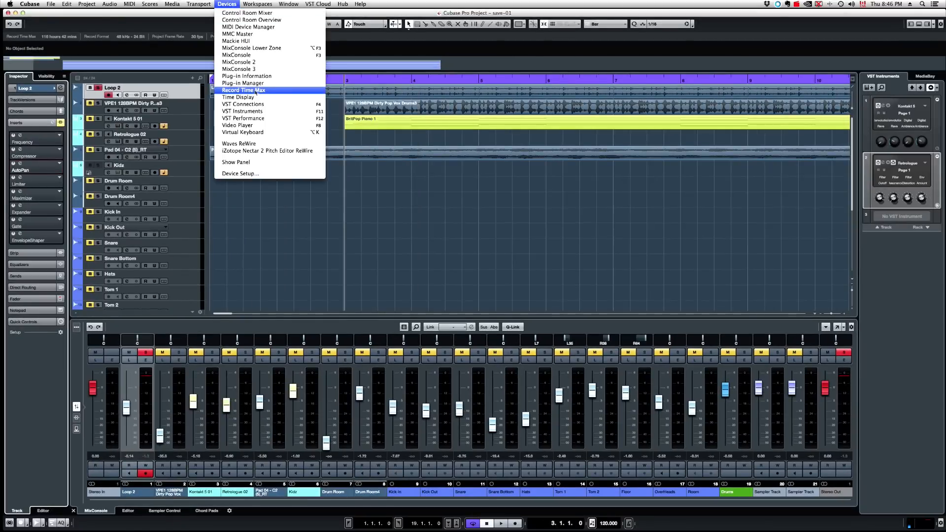
left_click(256, 83)
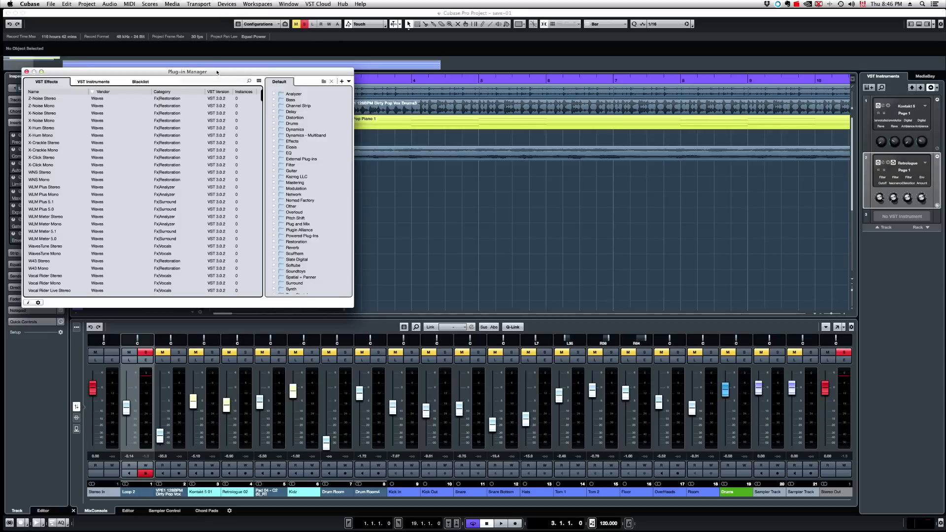
left_click_drag(217, 73, 420, 110)
left_click(342, 119)
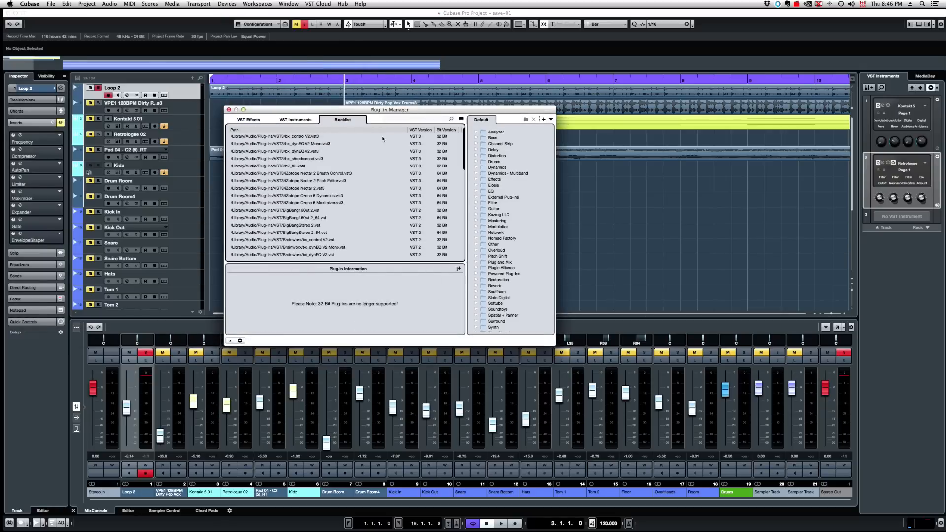
Step: Examine the full list of blacklisted plug-ins with their VST and bit versions, and select the PSP 608 MultiDelay entry
scroll(383, 139, "down", 10)
scroll(370, 168, "up", 10)
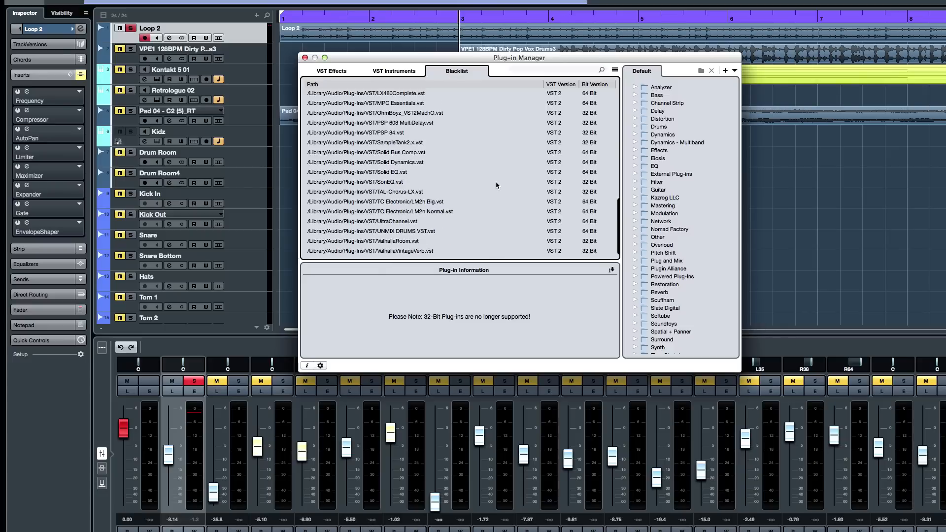
left_click_drag(502, 54, 589, 186)
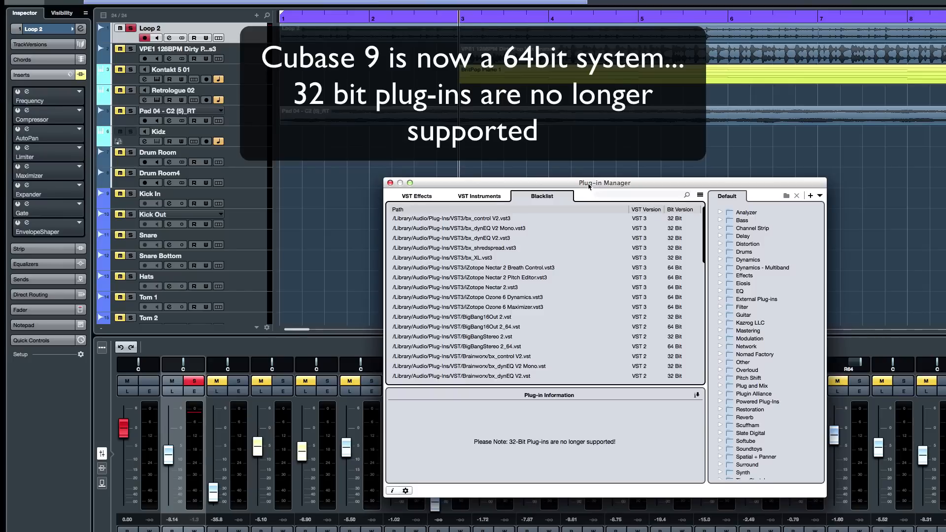
left_click_drag(704, 243, 688, 175)
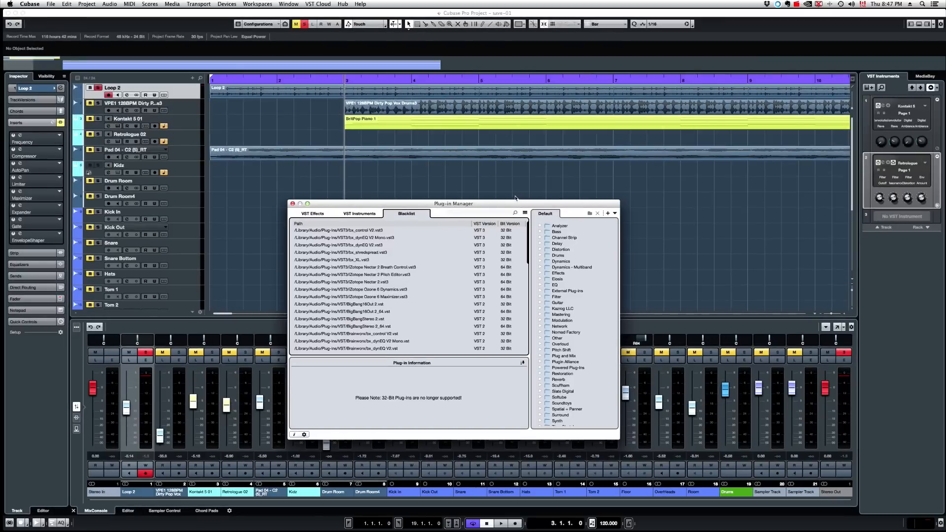
left_click_drag(512, 205, 486, 151)
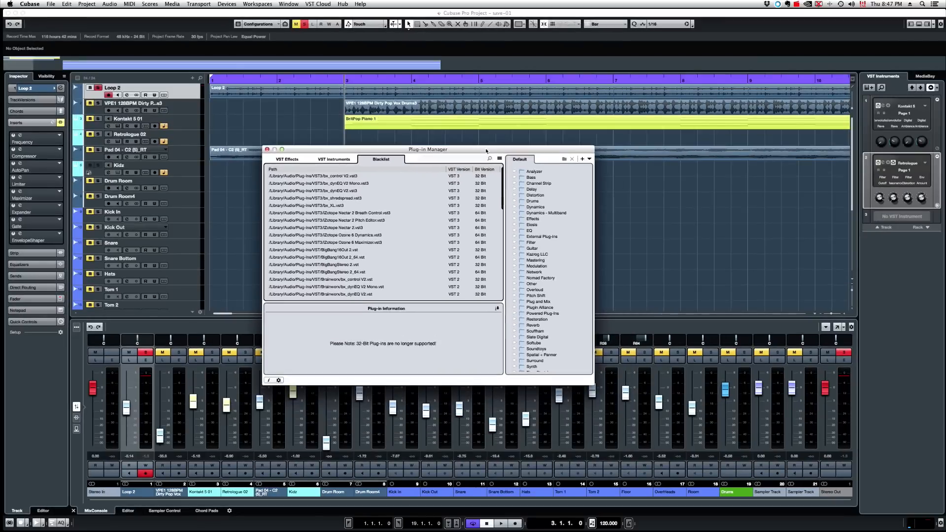
scroll(383, 252, "down", 10)
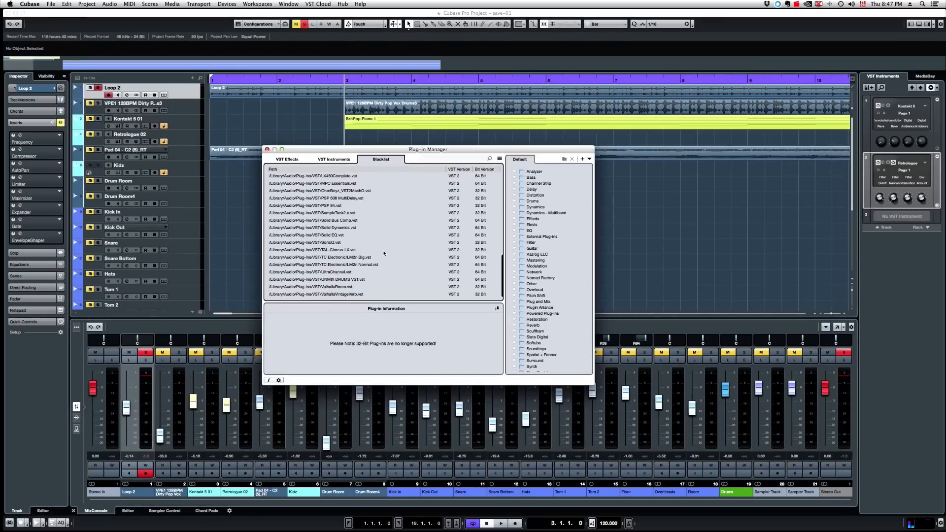
scroll(384, 253, "up", 10)
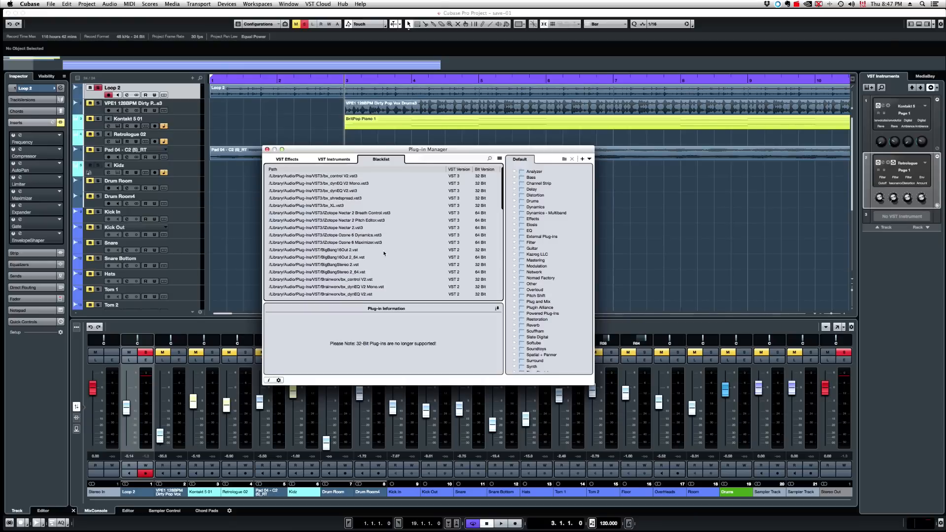
scroll(384, 253, "down", 10)
left_click(349, 199)
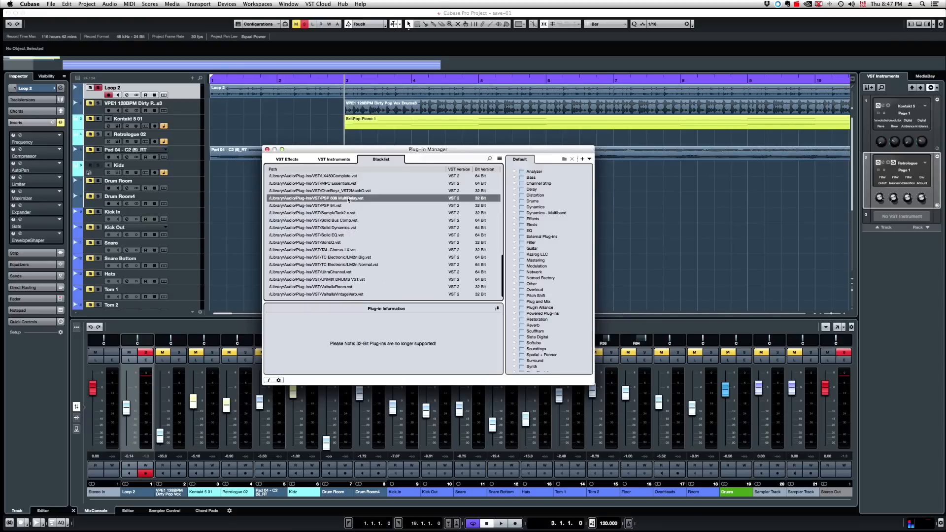
Step: Show the VST effects list in the Plug-in Manager and close the manager
left_click(291, 160)
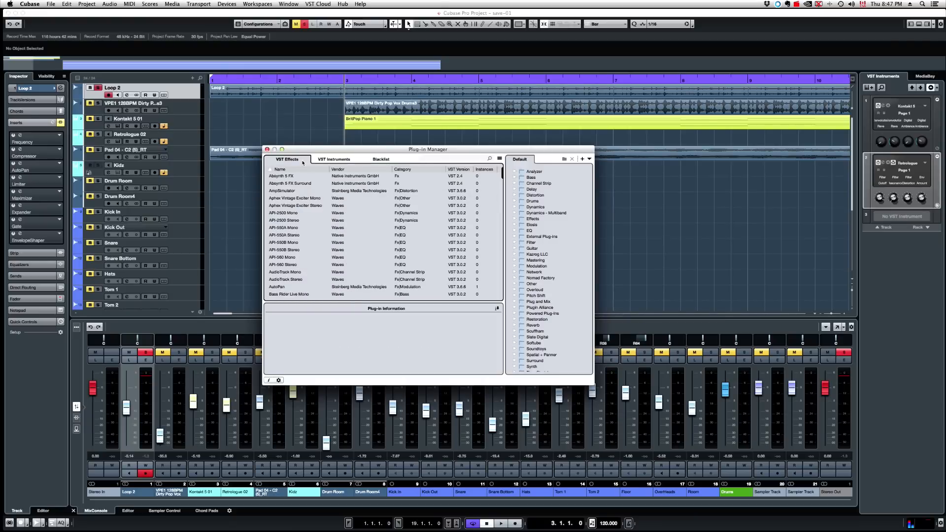
left_click(267, 149)
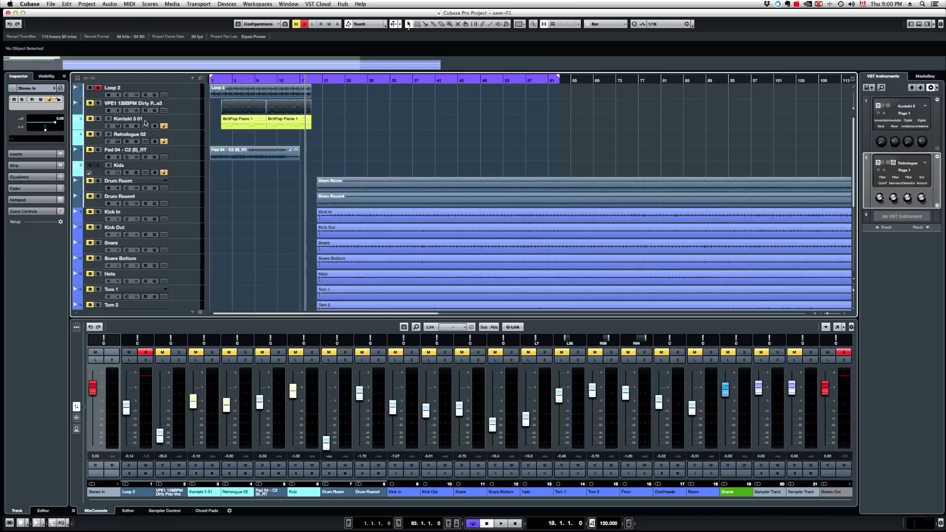
Step: Add four marker tracks below the Loop 2 track
left_click(180, 97)
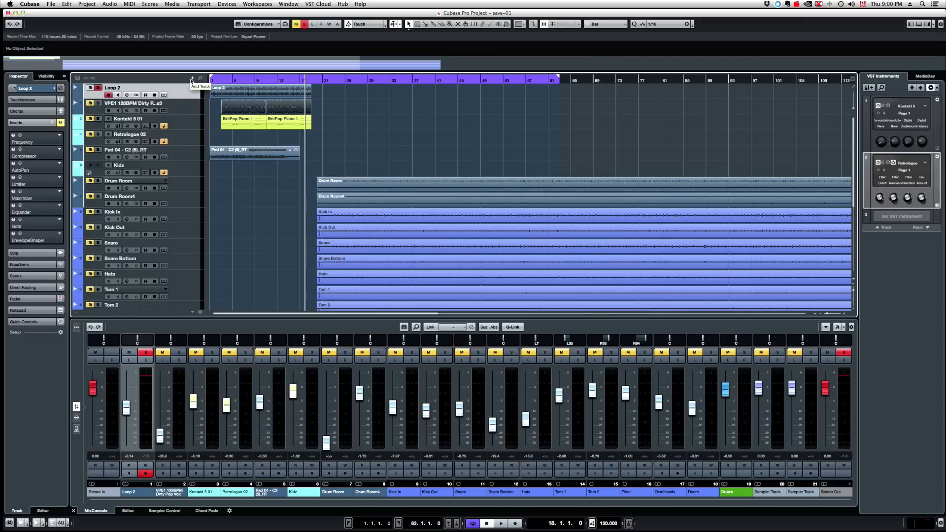
left_click(192, 79)
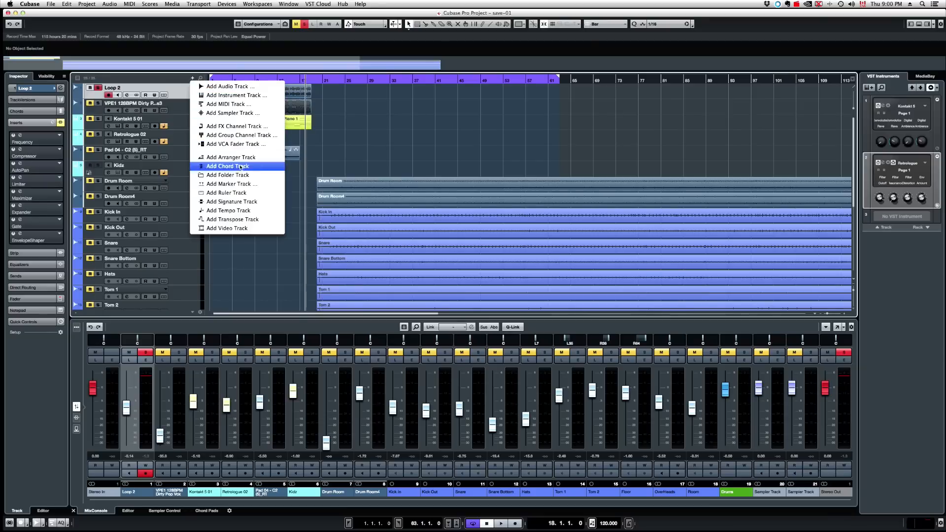
left_click(240, 185)
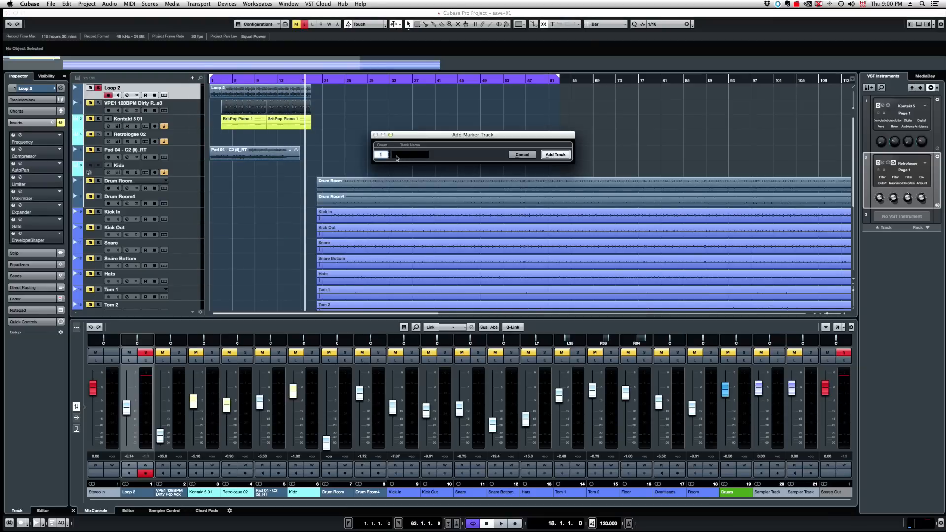
type("4")
left_click(564, 154)
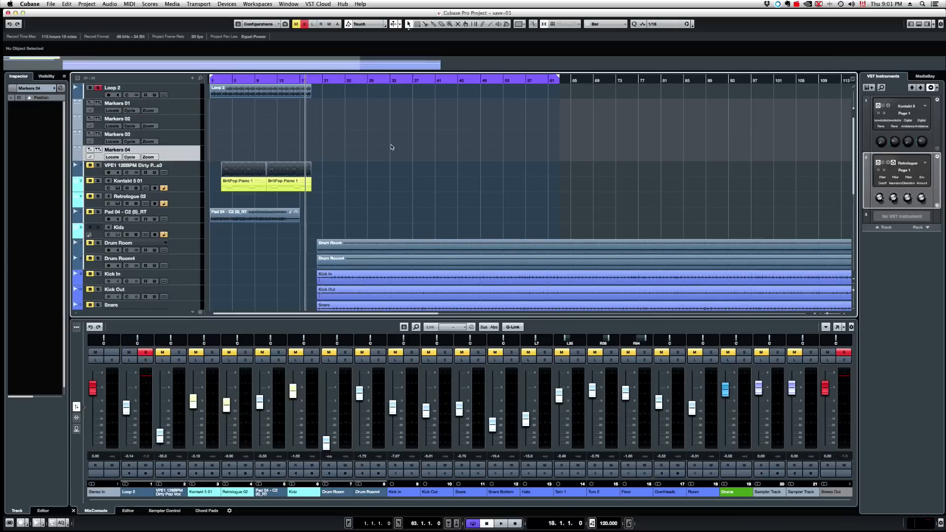
Step: Move the four marker tracks together above the Loop 2 track, and select Markers 01 and Markers 02 individually
left_click(186, 112)
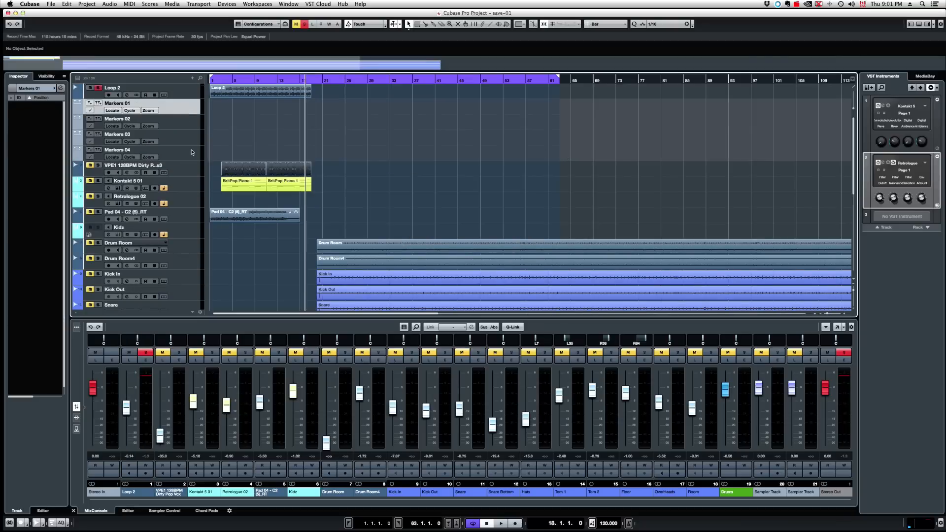
left_click(192, 152, "shift")
left_click_drag(187, 105, 185, 93)
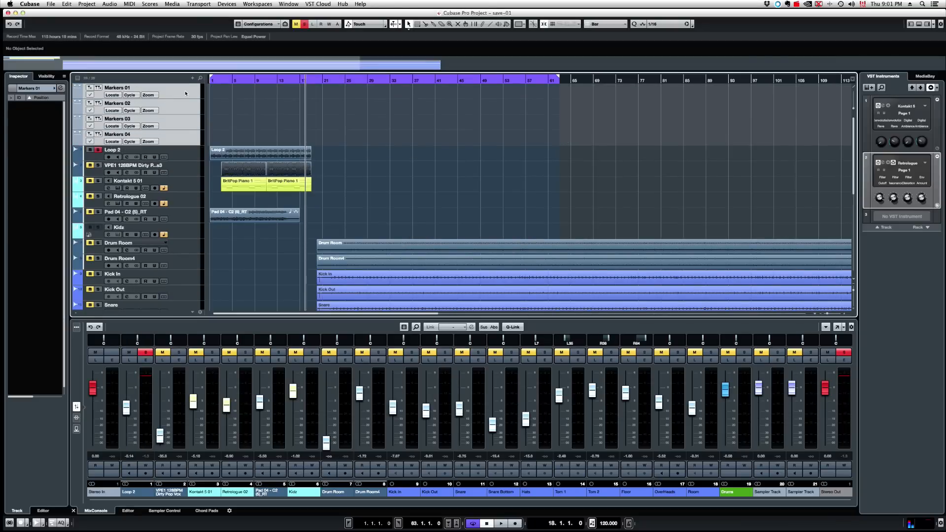
left_click(185, 94)
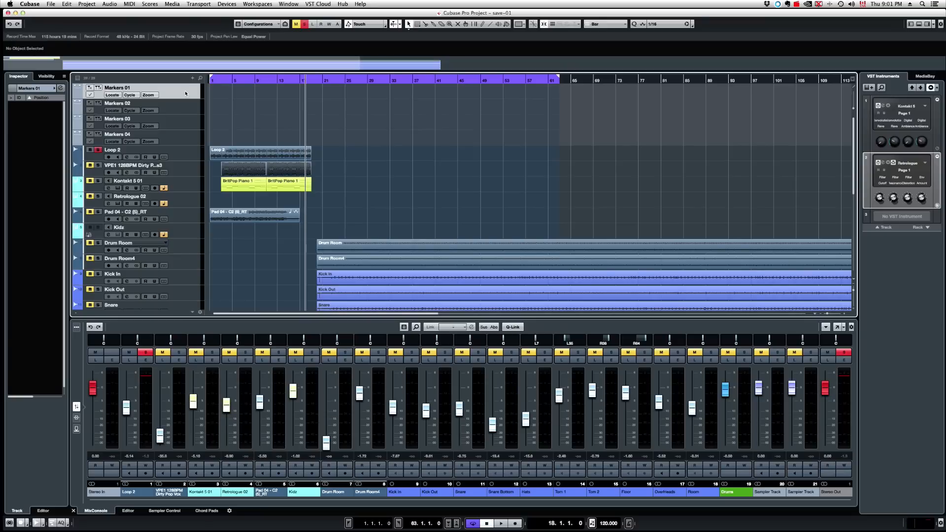
left_click(185, 109)
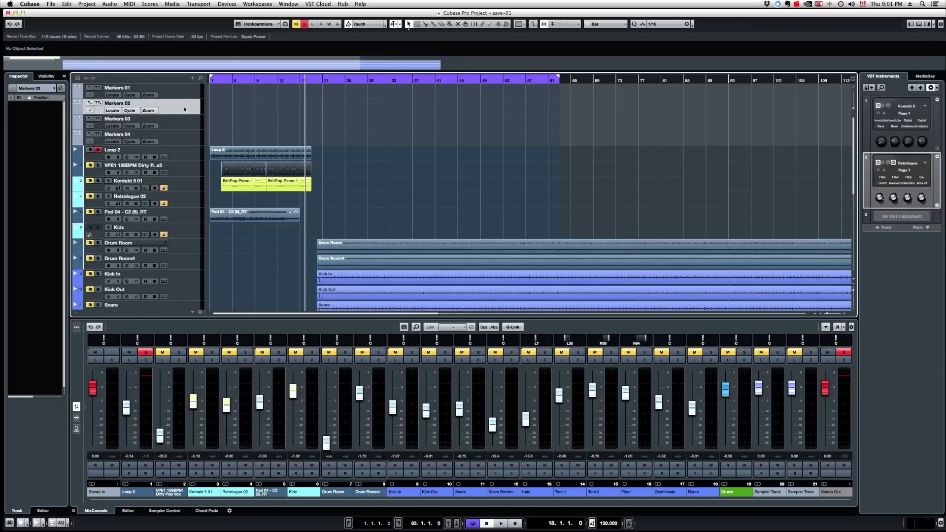
Step: Activate the Markers 01 track and insert position markers on it at bars 3, 14 and 23
left_click(181, 98)
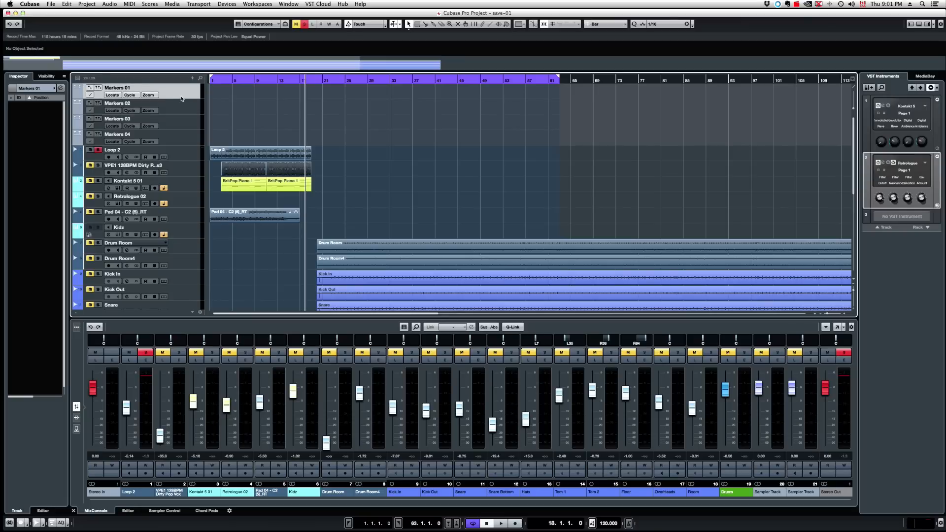
left_click_drag(228, 81, 221, 78)
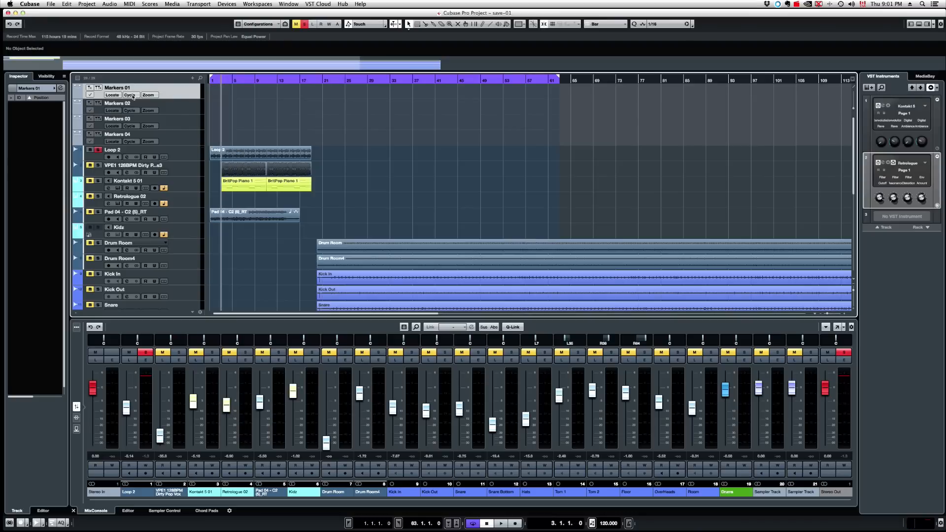
left_click(90, 96)
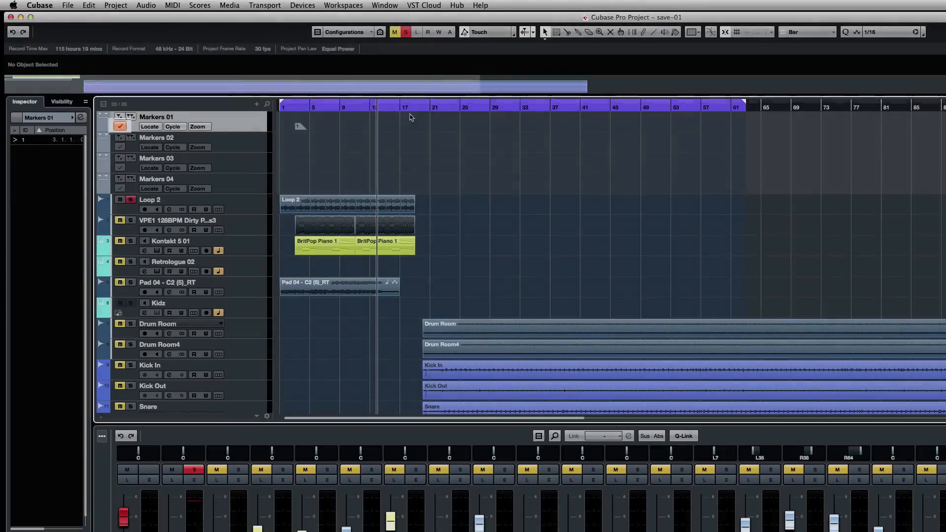
left_click(443, 108)
key("Insert")
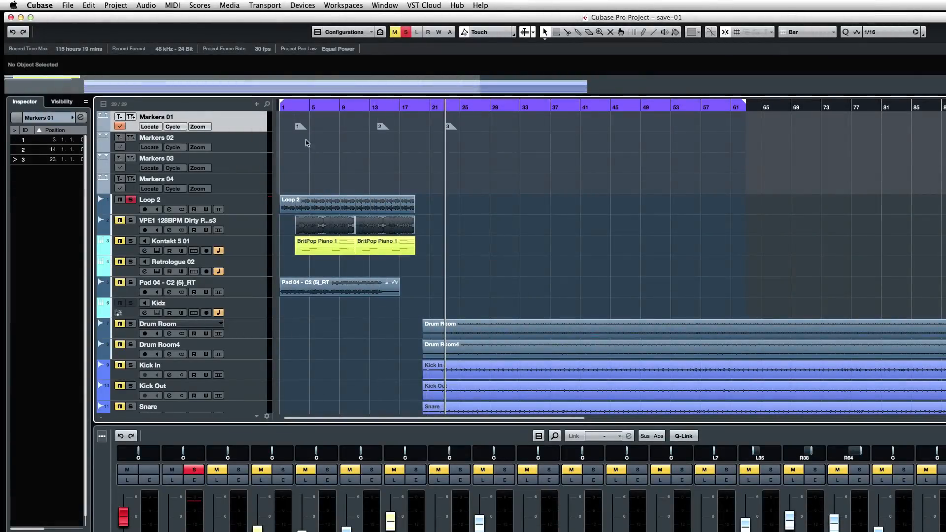
Step: Select the Markers 03 track without activating it and insert a position marker at bar 32
left_click(250, 167)
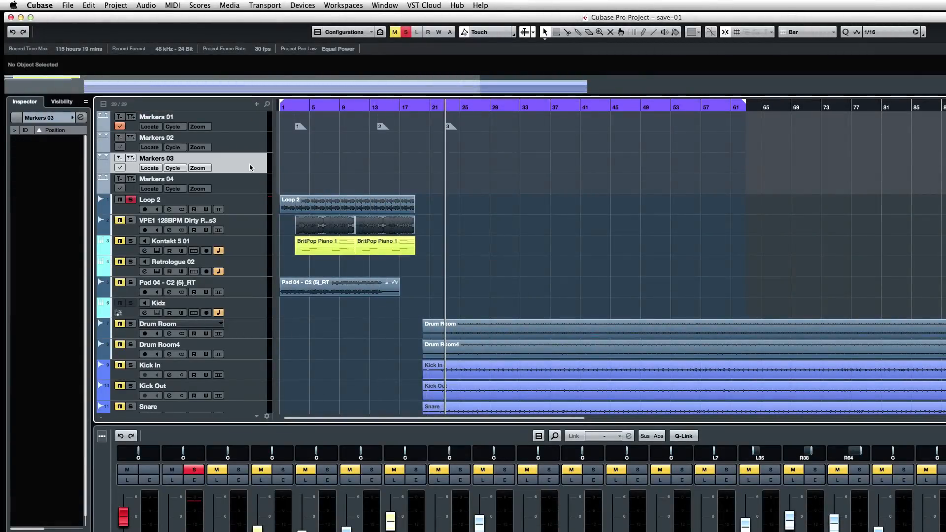
left_click(515, 108)
key("Insert")
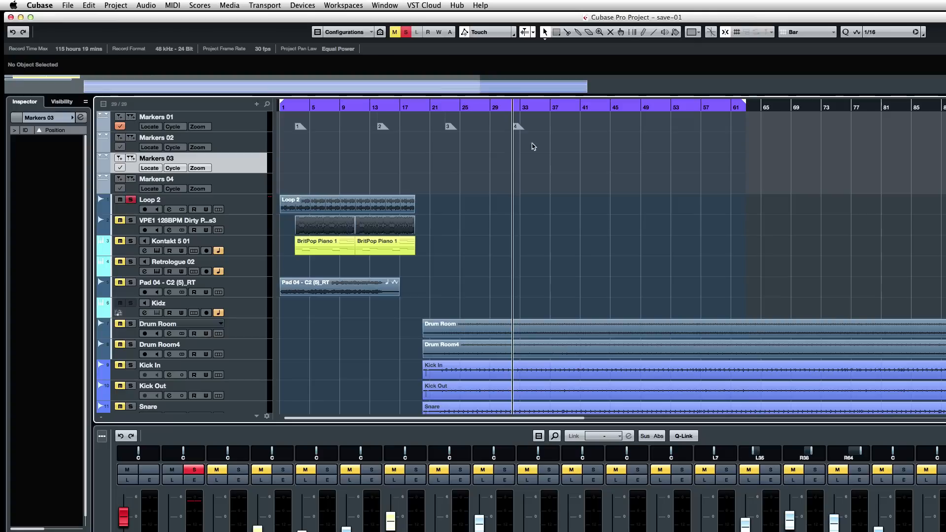
Step: Activate Markers 03 for markers at bars 9, 17 and 41, and Markers 04 for one marker at bar 41 and two at bar 11
left_click(120, 168)
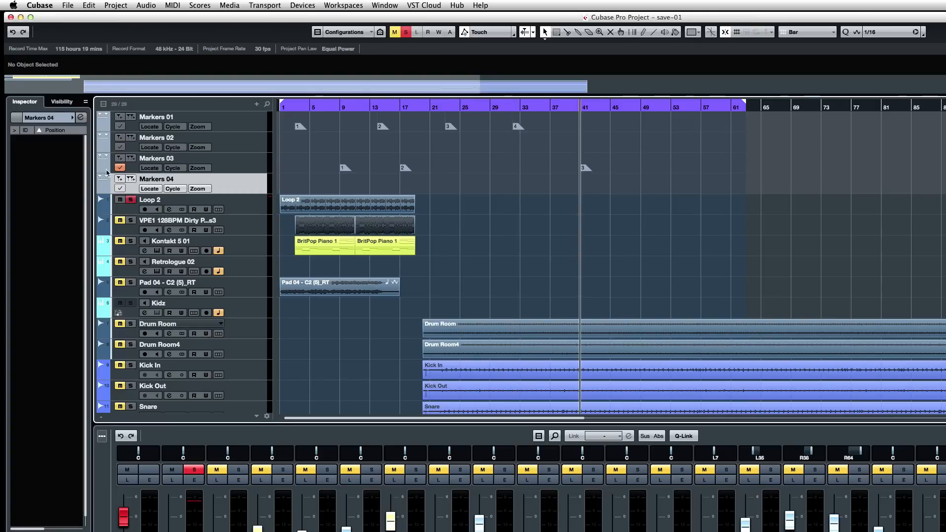
left_click(120, 189)
key("Insert")
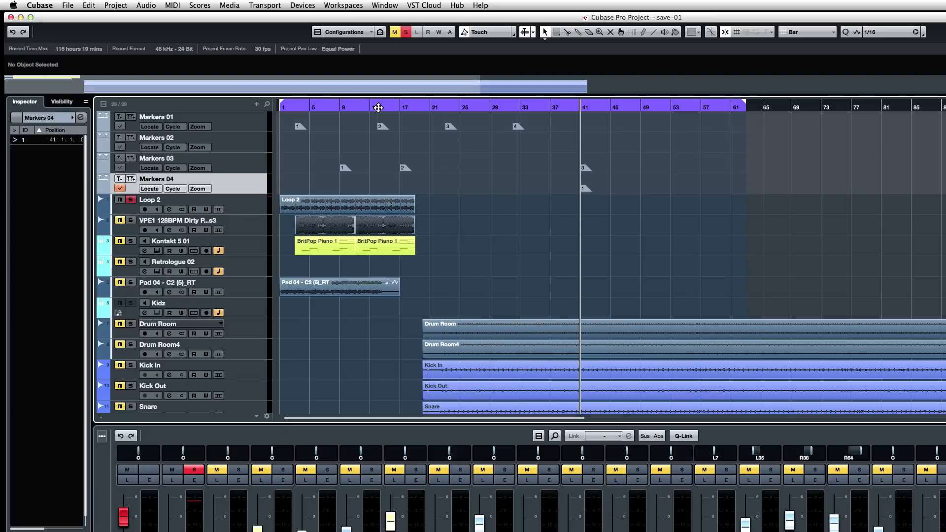
left_click(355, 108)
key("Insert")
key("Insert")
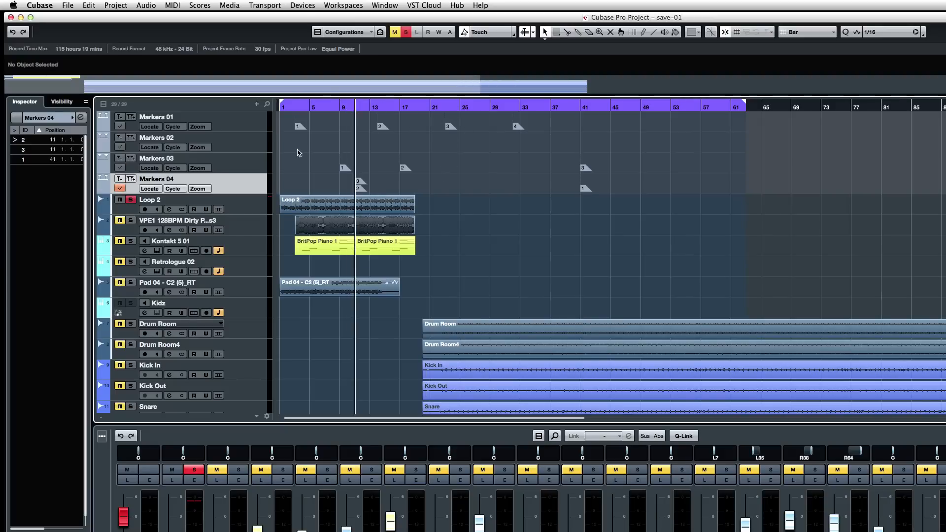
Step: Move the Markers 02 track above Markers 01, and add a cycle marker from bar 1 to 63 on the heightened track
left_click(233, 148)
left_click_drag(236, 149, 240, 123)
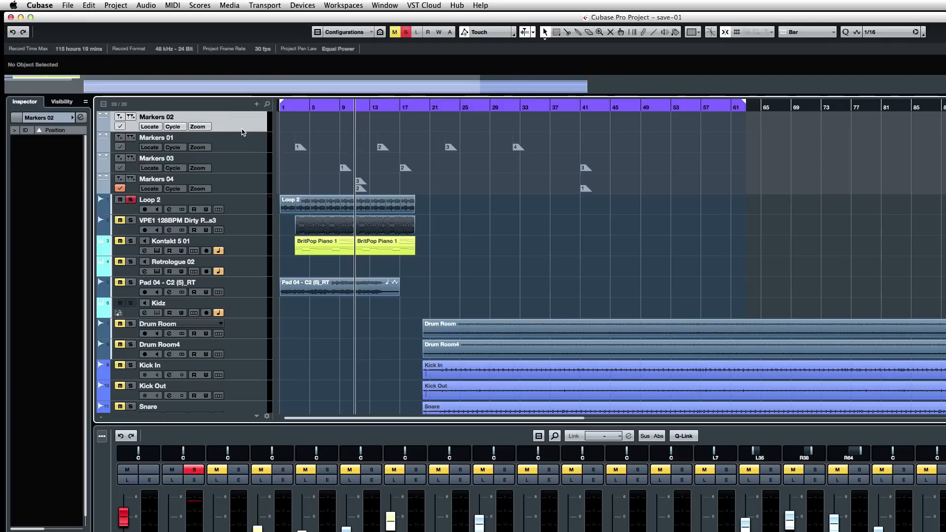
left_click(131, 117)
left_click_drag(237, 131, 238, 192)
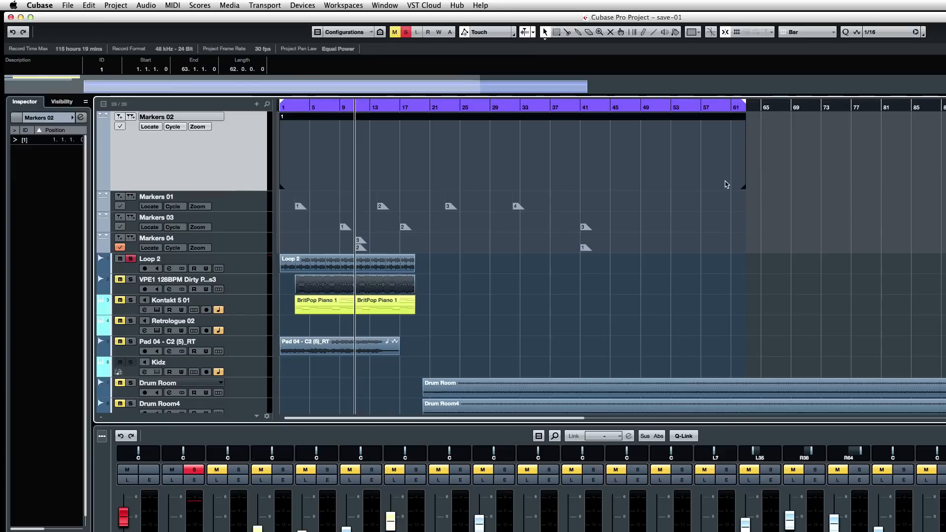
Step: Shorten the first cycle marker on Markers 02 to end at bar 13, and add a second cycle marker with an adjusted range
left_click_drag(742, 187, 365, 182)
left_click(357, 126)
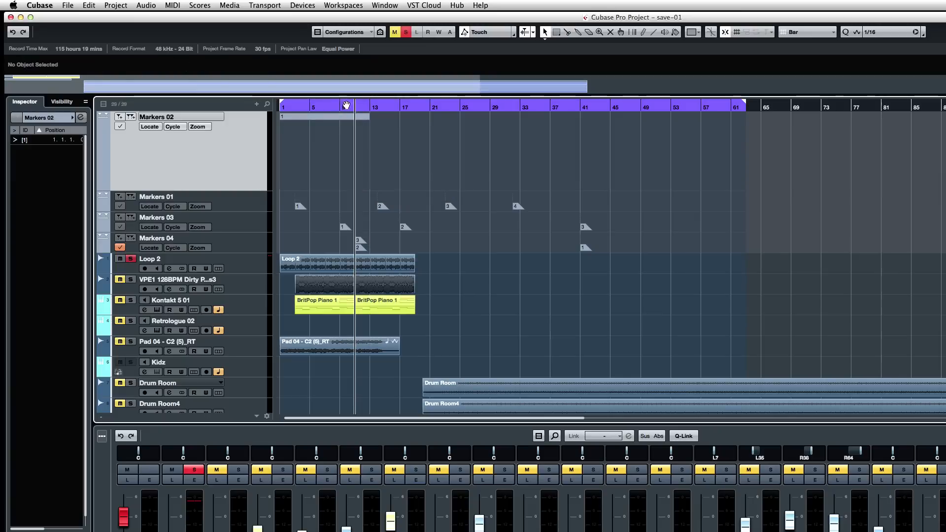
left_click(335, 117)
right_click(335, 116)
left_click(329, 119)
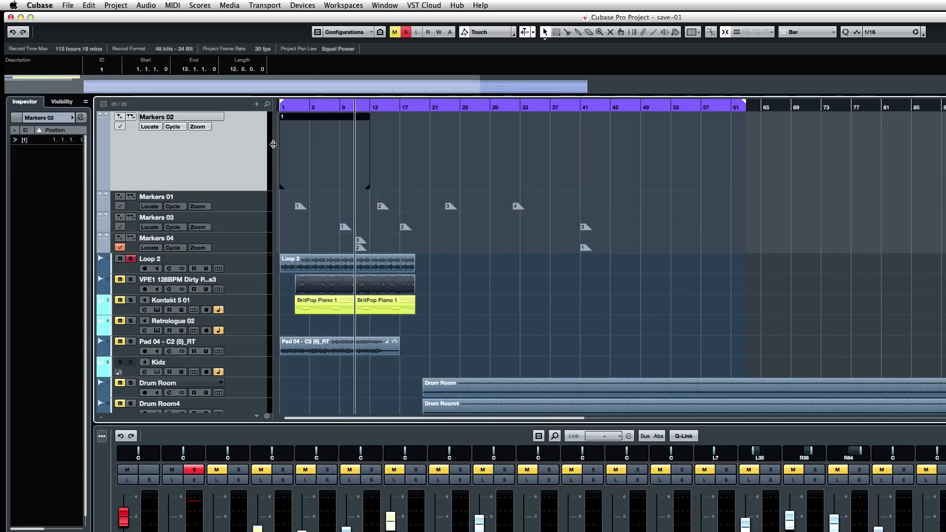
left_click(131, 117)
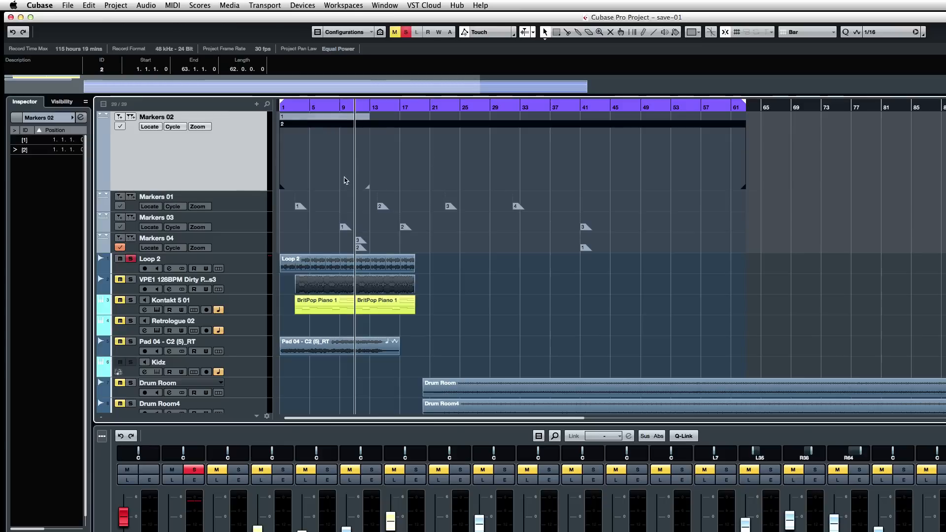
mouse_move(282, 186)
left_mouse_down()
mouse_move(377, 181)
mouse_move(344, 178)
mouse_move(391, 191)
left_mouse_up()
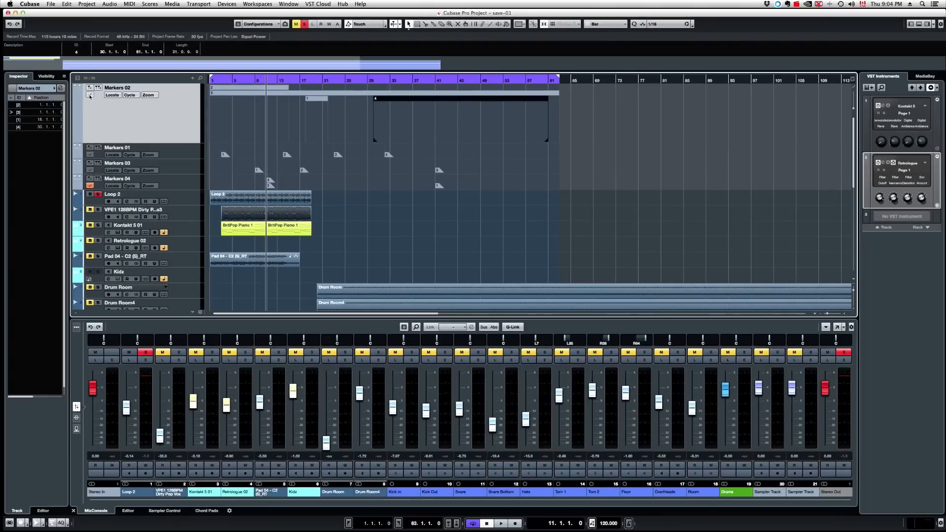
Step: Make Markers 02 the active marker track and open the Export Audio Mixdown dialog
left_click(113, 119)
left_click(51, 5)
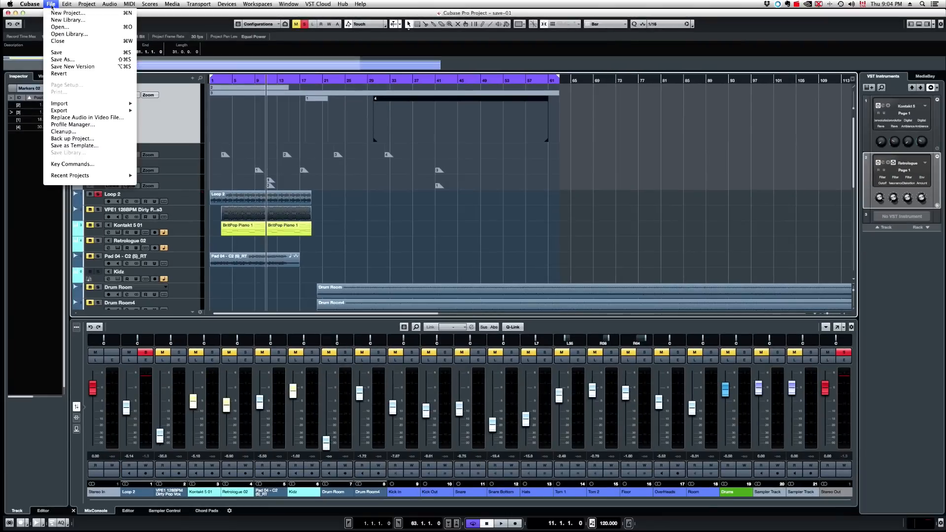
left_click(233, 118)
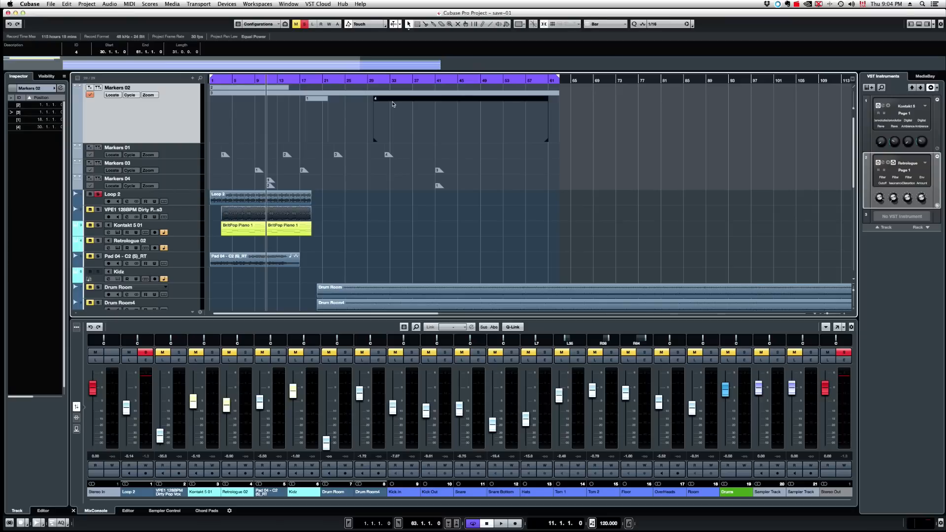
left_click(51, 4)
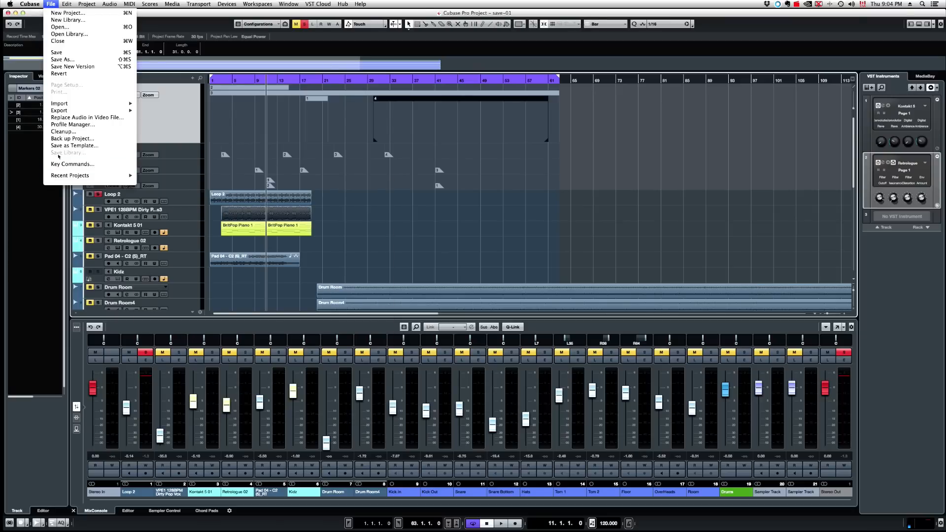
mouse_move(98, 110)
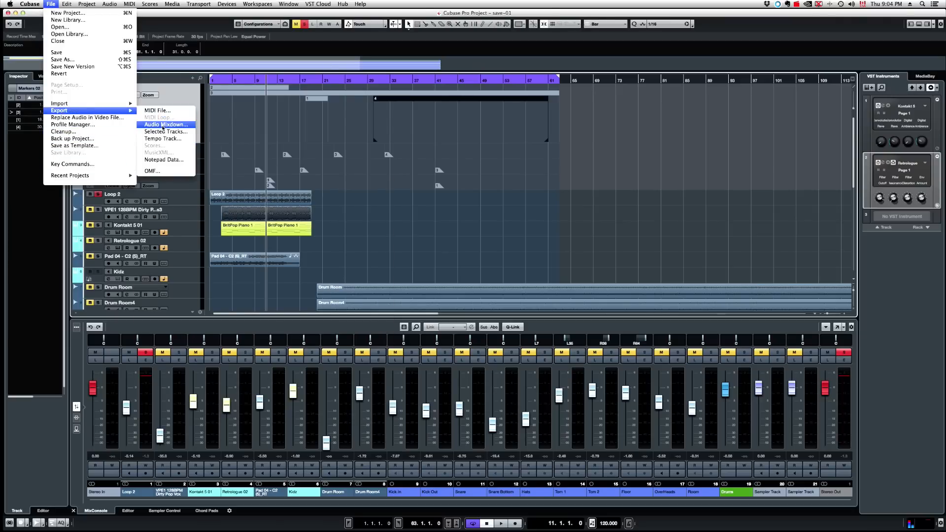
left_click(163, 126)
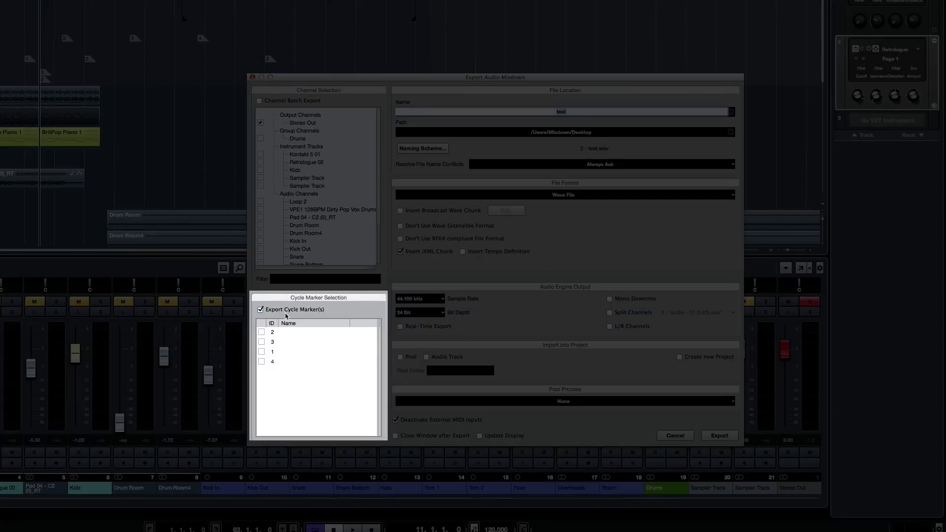
Step: Enable Export Cycle Marker(s) and select cycle markers 2, 3, 1 and 4 for the mixdown
left_click(261, 310)
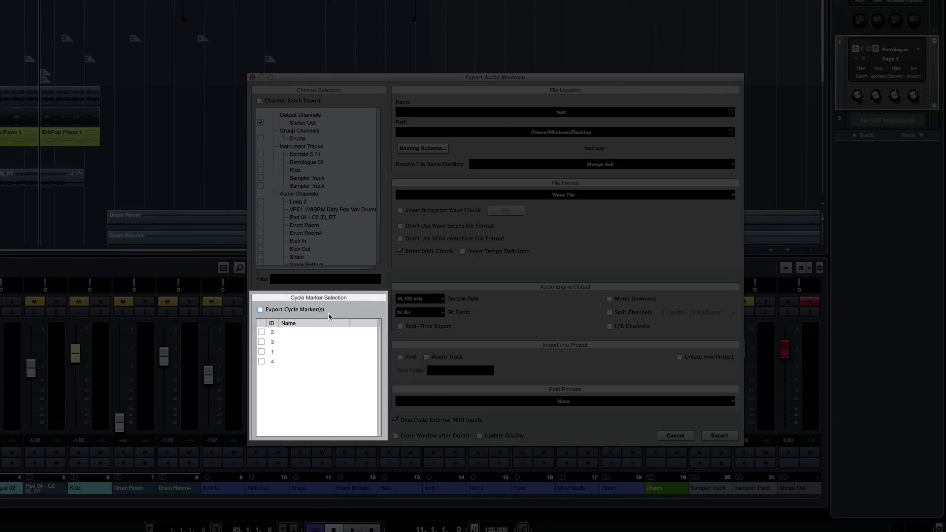
left_click(260, 309)
left_click(261, 333)
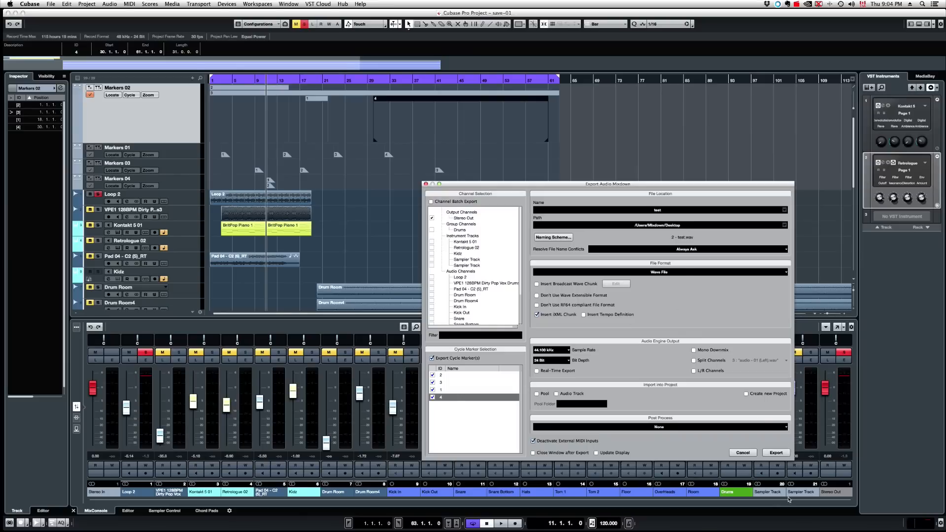
Step: Name the mixdown Cubase9 and export the selected cycle markers
left_click(663, 211)
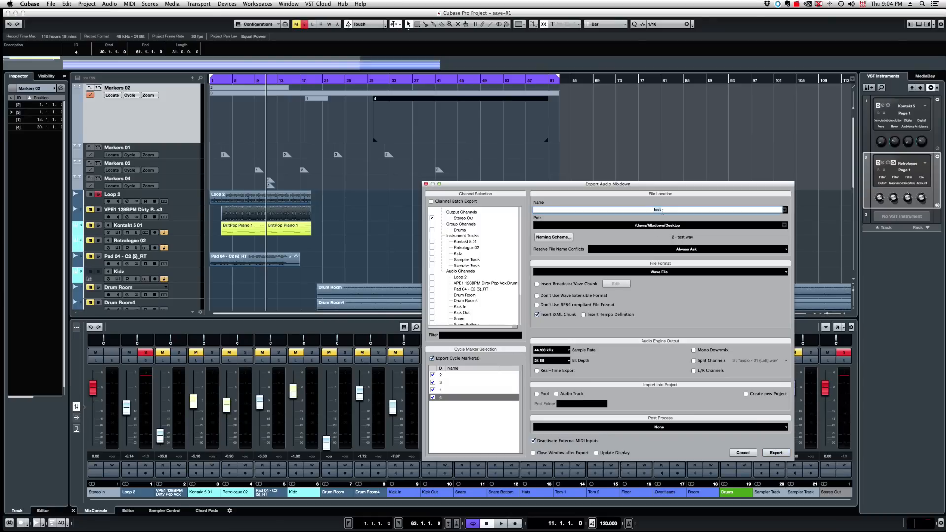
type("Cubase8")
left_click(775, 452)
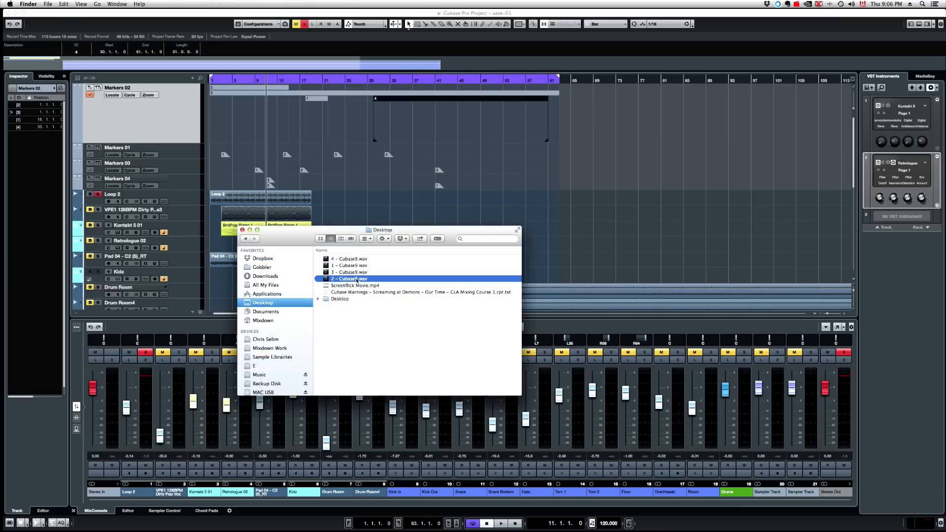
Step: Step through the exported Cubase9 WAV files in the Desktop folder and return to the Cubase project
key("Up")
key("Up")
key("Up")
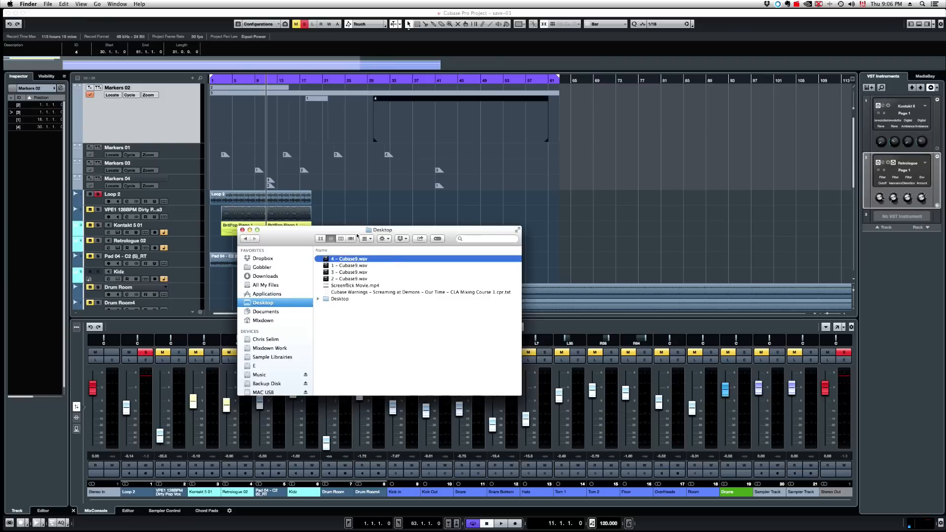
left_click_drag(268, 239, 312, 213)
left_click(287, 204)
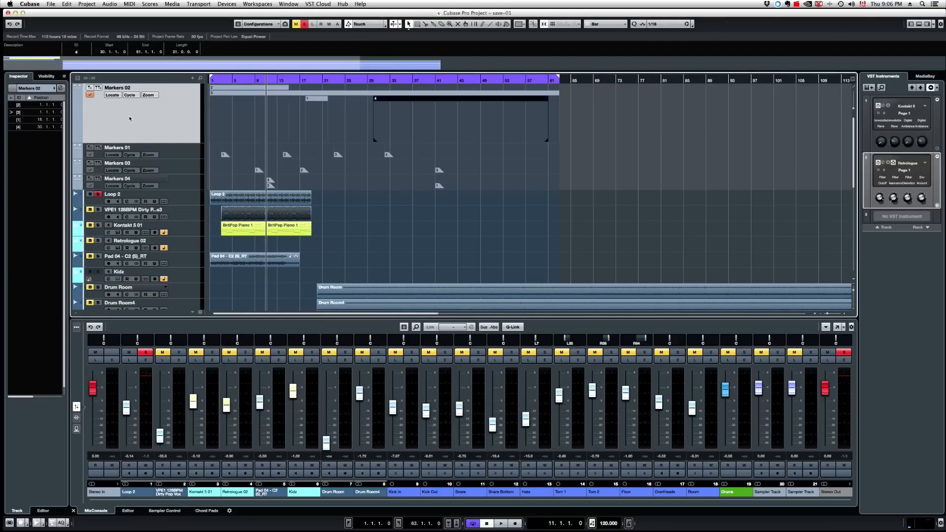
Step: Check the Export Audio Mixdown dialog's cycle marker list with Markers 01 active, cancel the export, and reactivate Markers 02
left_click(90, 155)
left_click(50, 6)
mouse_move(89, 110)
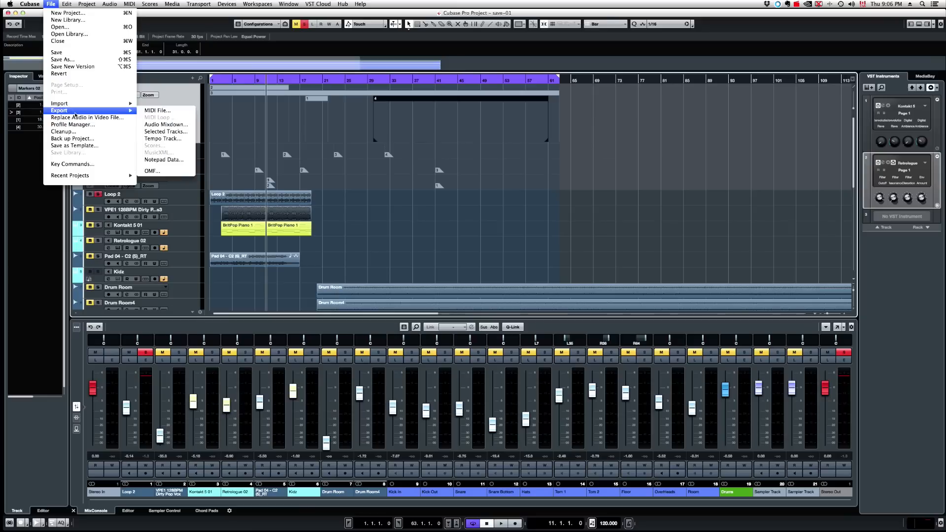
left_click(162, 125)
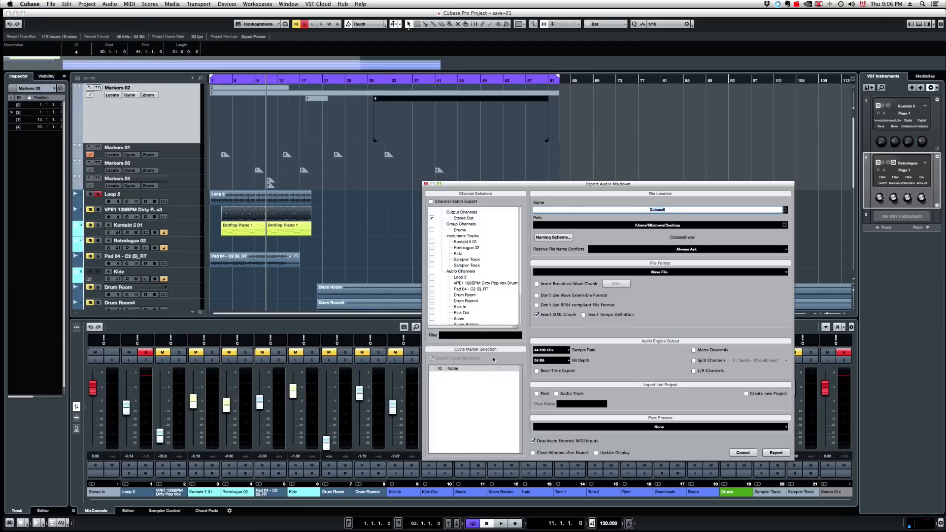
left_click(742, 453)
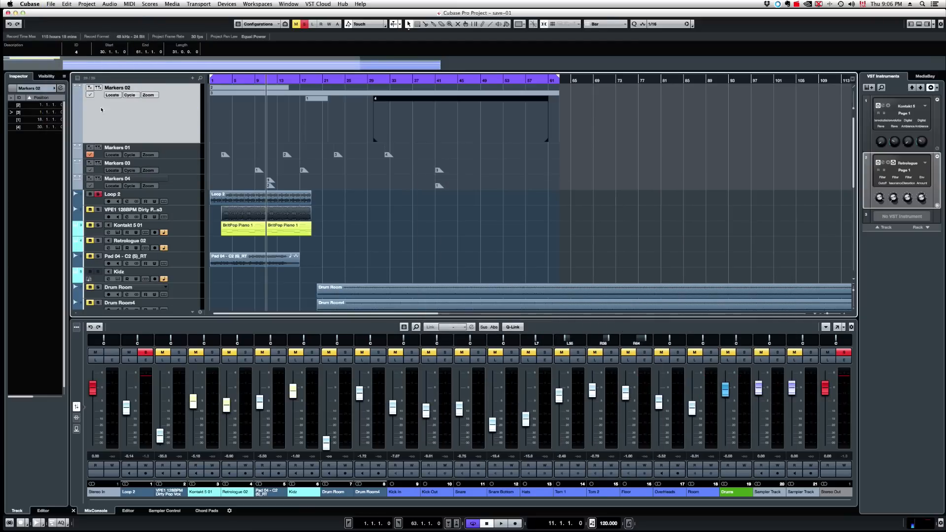
left_click(90, 96)
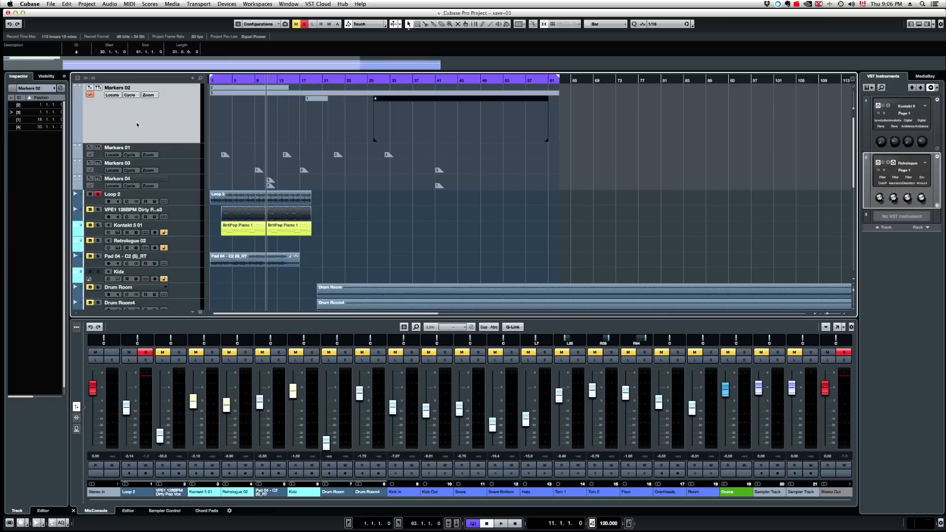